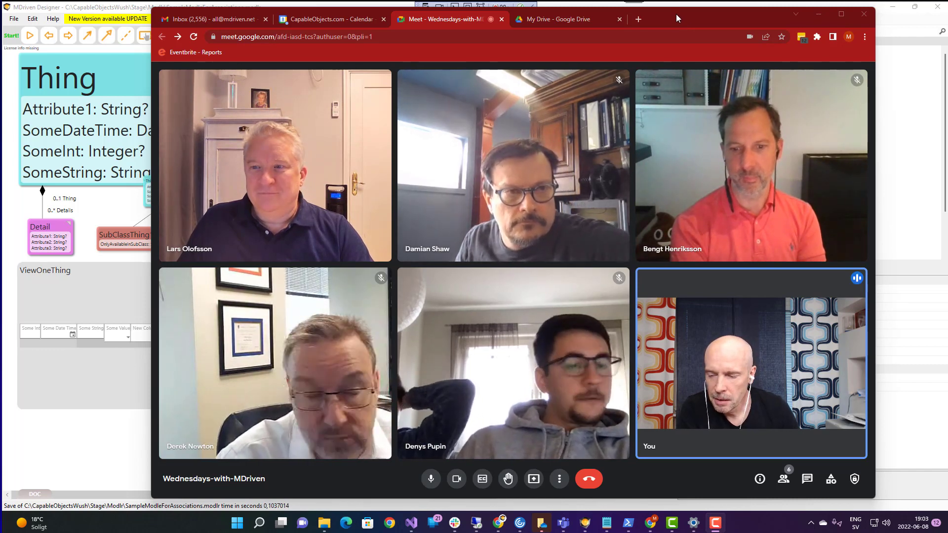
- Bring MDriven Designer forward and open the Windows switcher listing all open windows
mouse_move(674, 85)
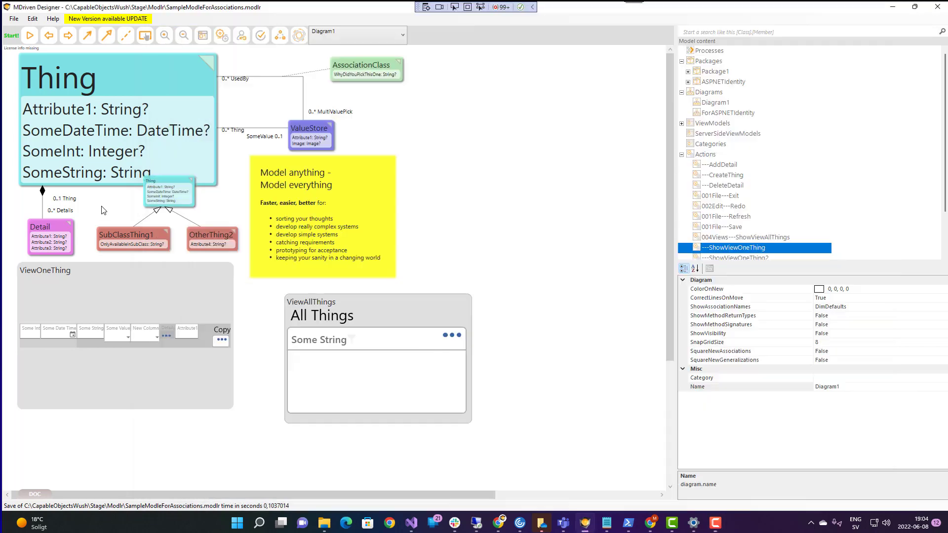
left_click(137, 185)
key("F10")
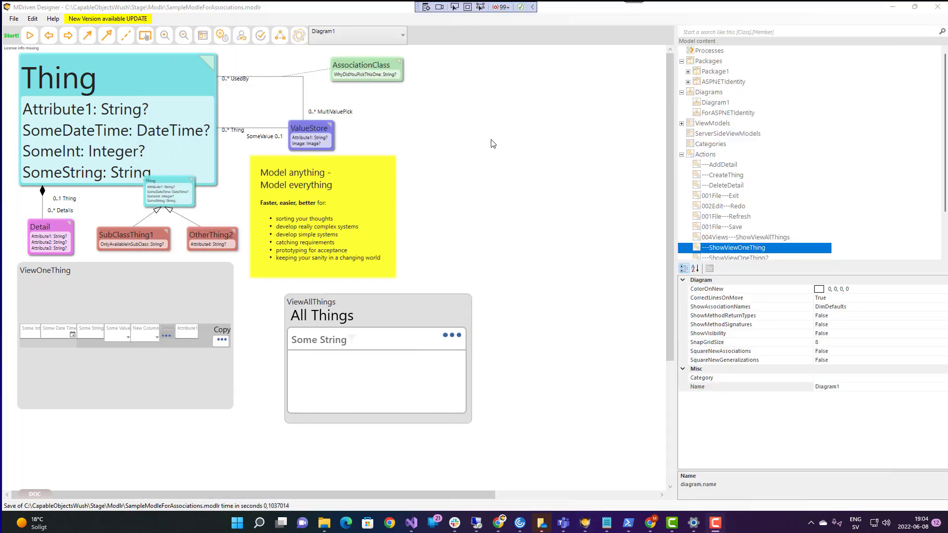
key("alt+Tab")
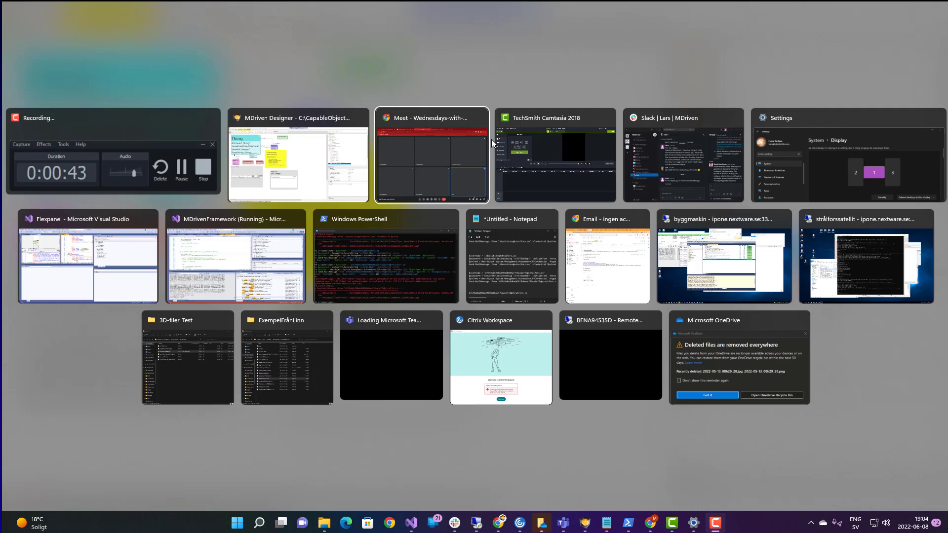
- Present your entire screen (Screen 1) in the Google Meet call
left_click(492, 139)
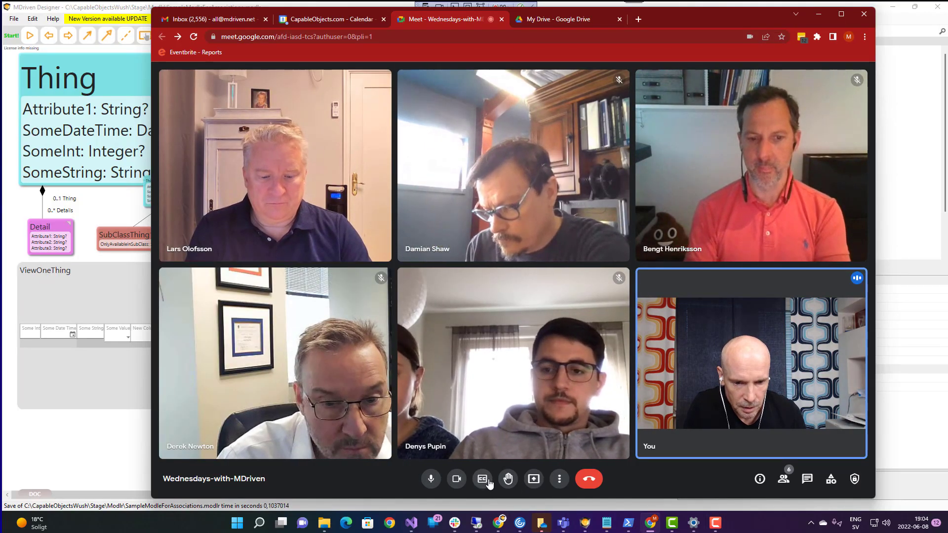
left_click(533, 479)
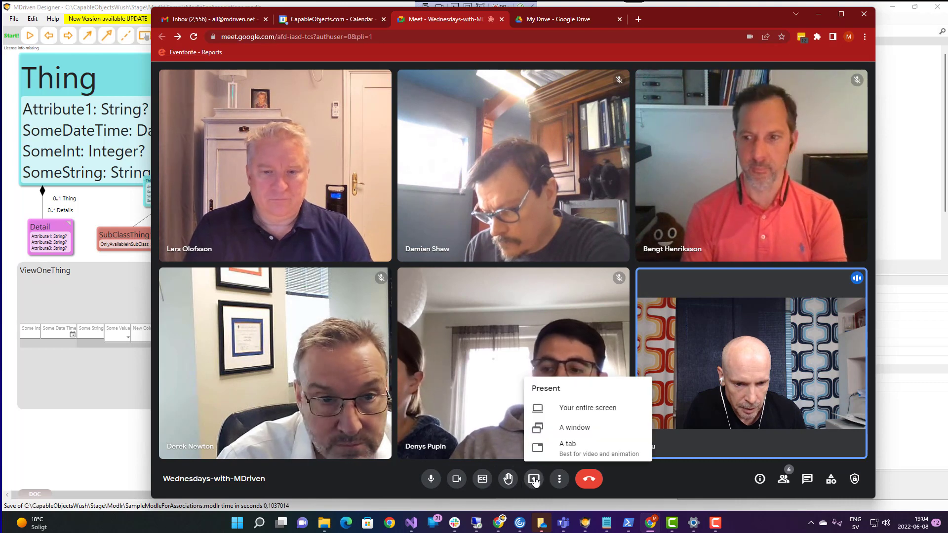
left_click(585, 408)
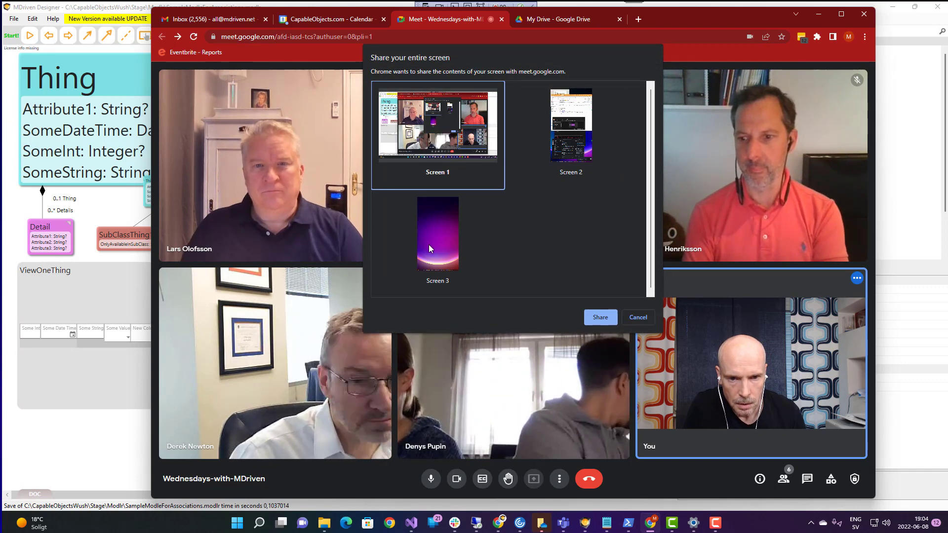
left_click(605, 317)
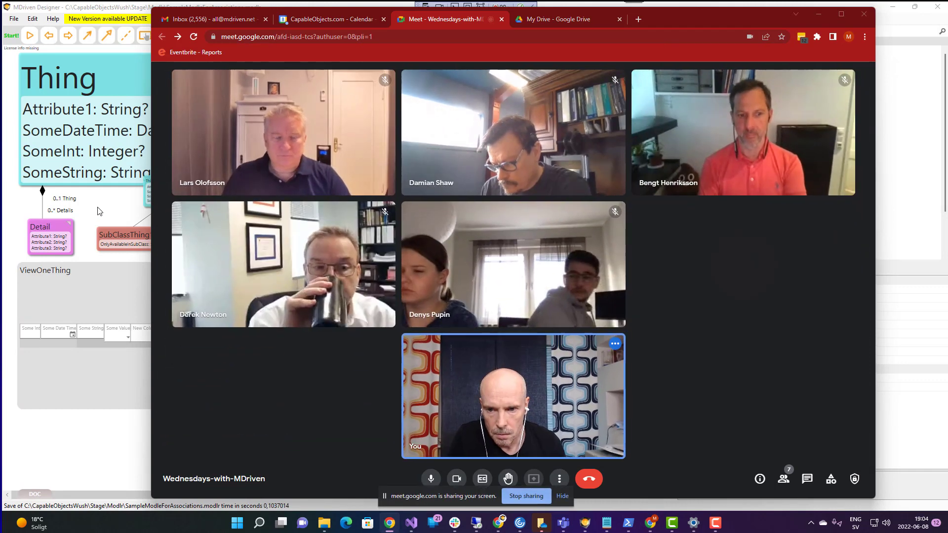
- Arrange MDriven Designer on the left and a narrowed Meet window at the right edge
left_click(99, 211)
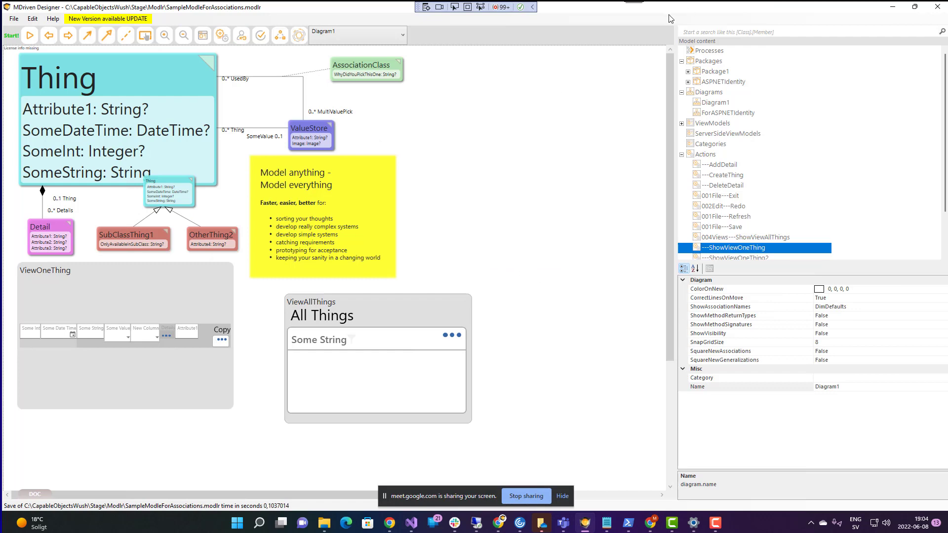
left_click_drag(667, 14, 259, 19)
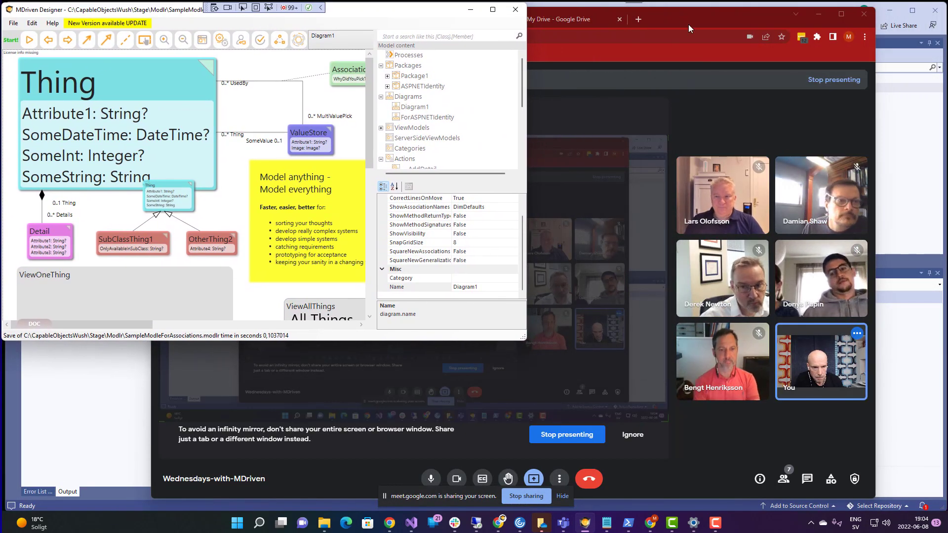
left_click(697, 15)
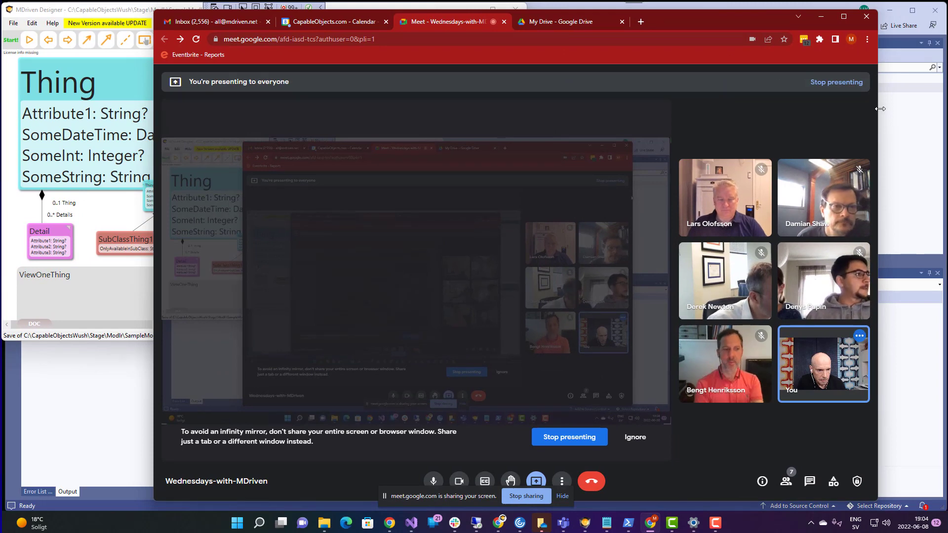
left_click_drag(874, 151, 454, 164)
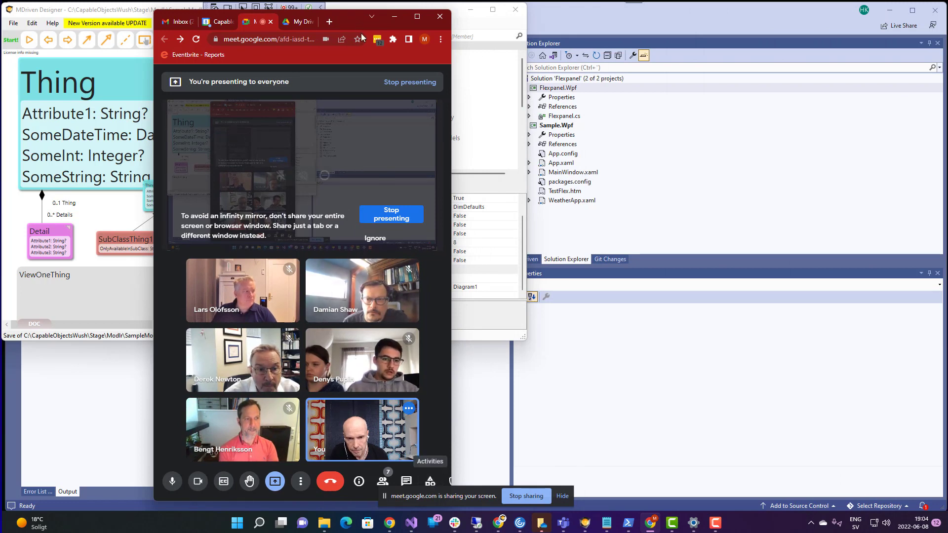
left_click_drag(349, 20, 840, 15)
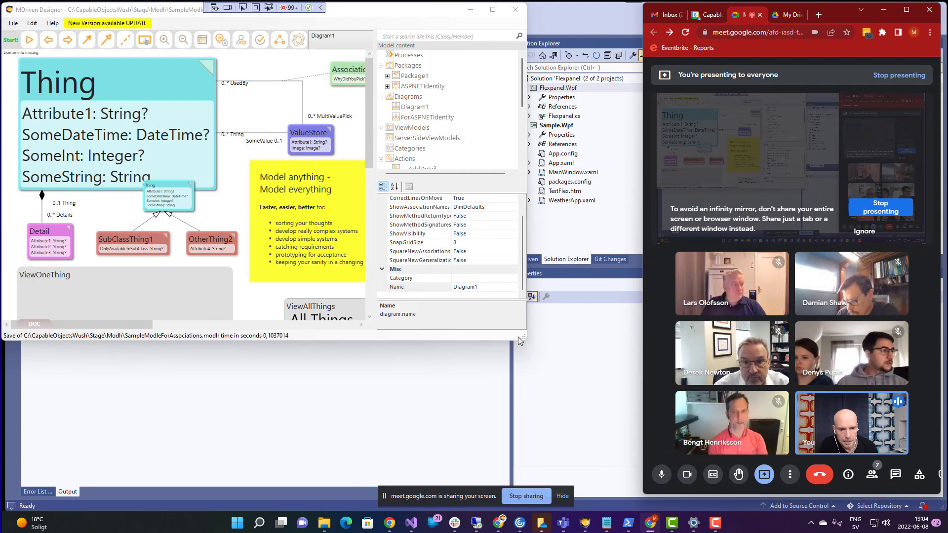
left_click_drag(528, 339, 638, 509)
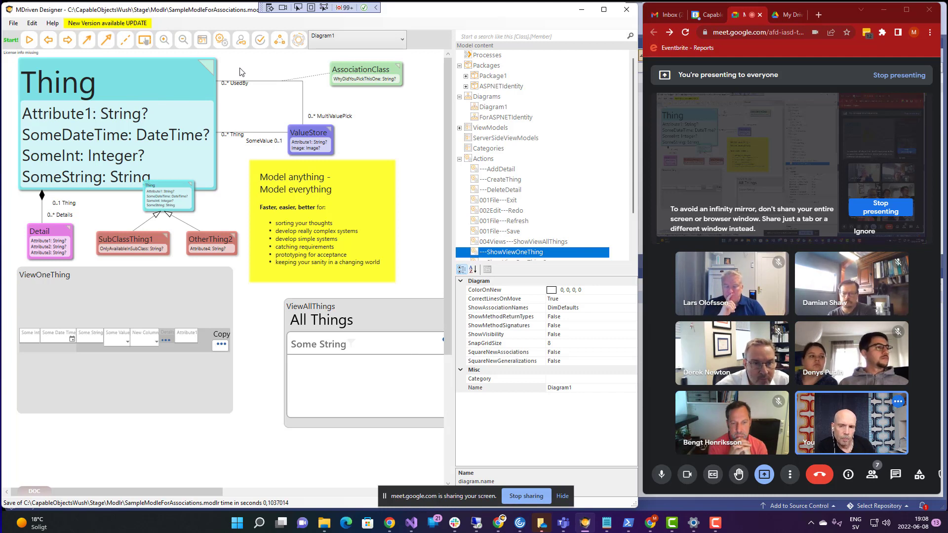
- In the ViewModel Editor, add ViewModel1 based on class Thing and open the UIFirst options
left_click(203, 39)
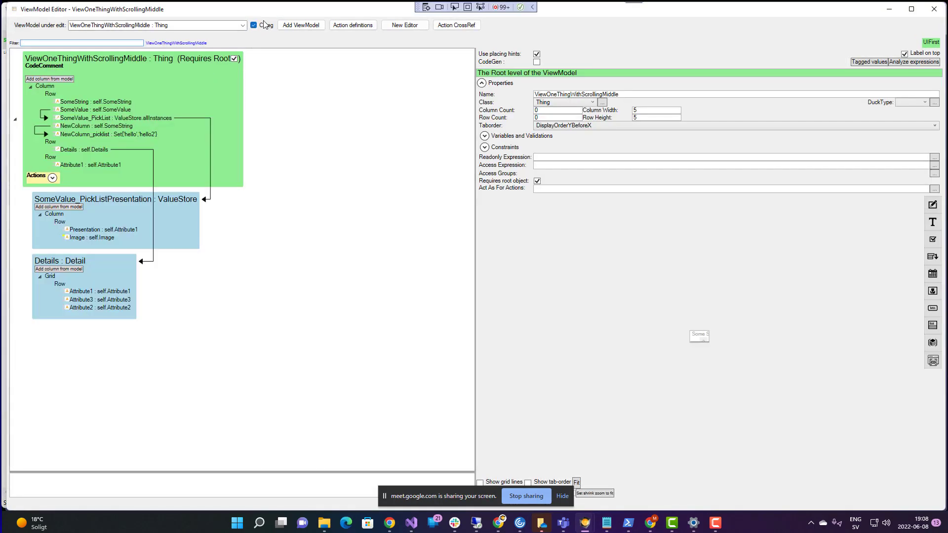
left_click_drag(265, 5, 266, 14)
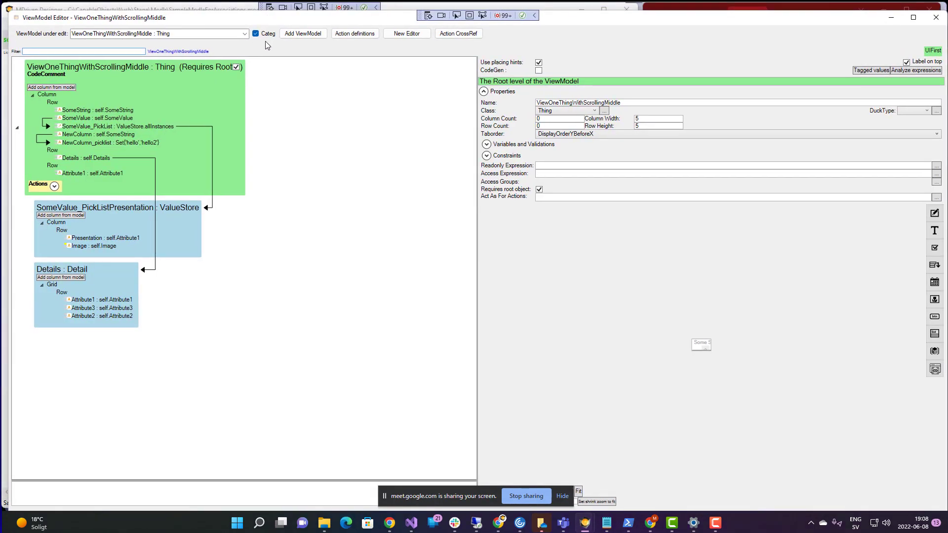
left_click(291, 34)
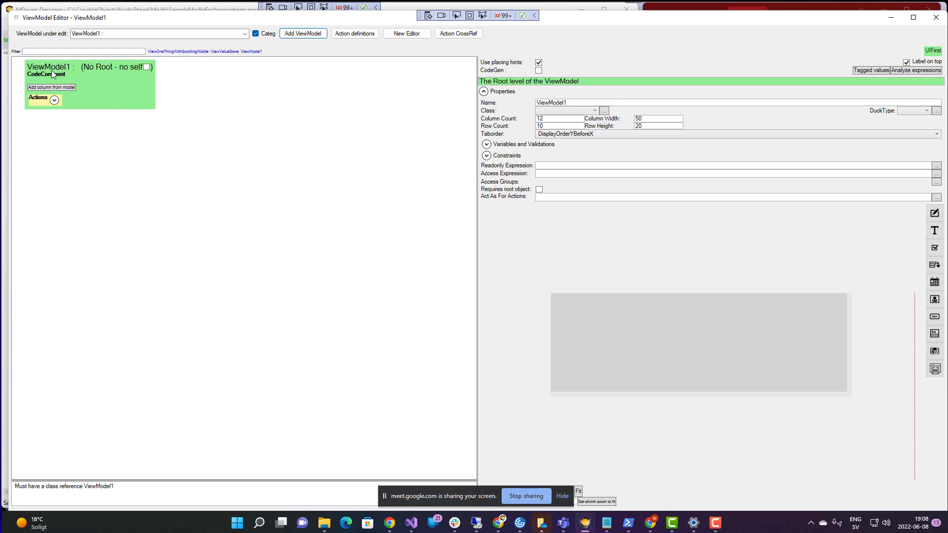
left_click(576, 111)
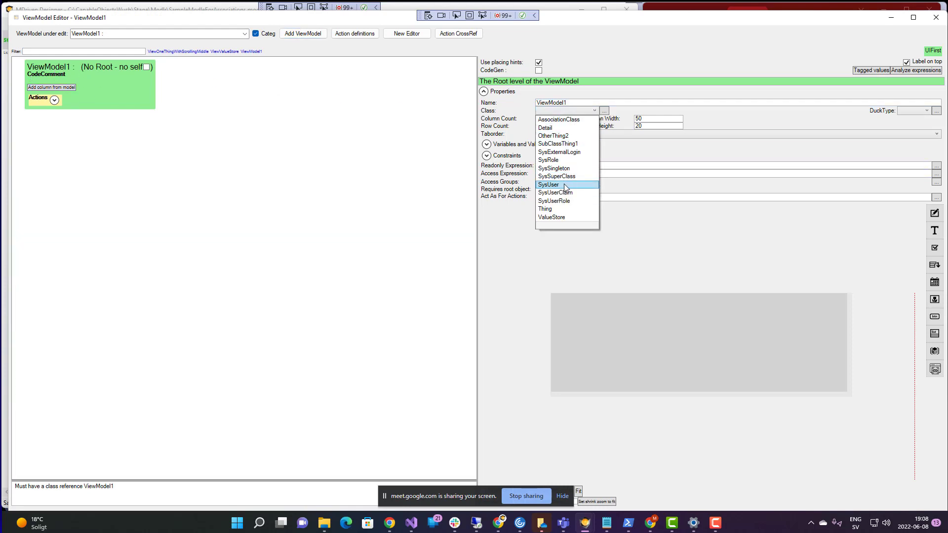
left_click(554, 209)
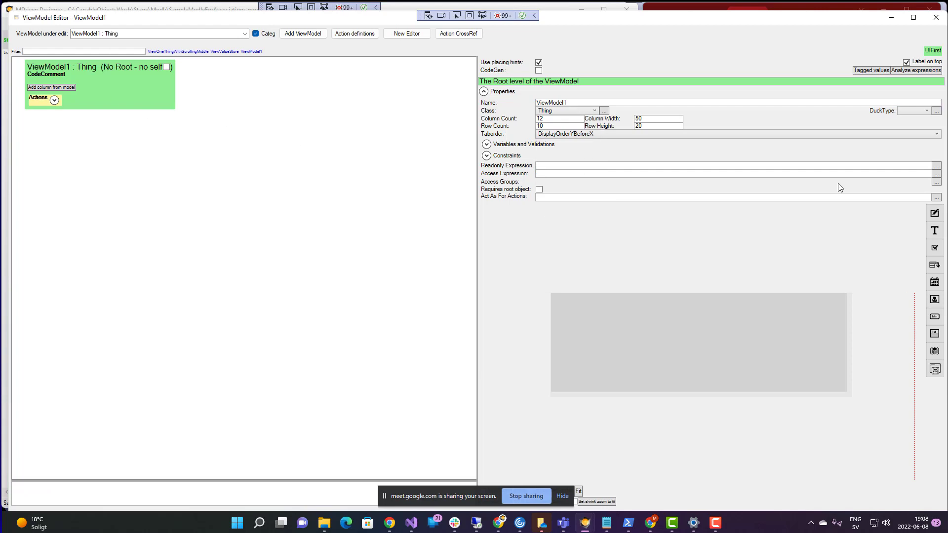
left_click(933, 51)
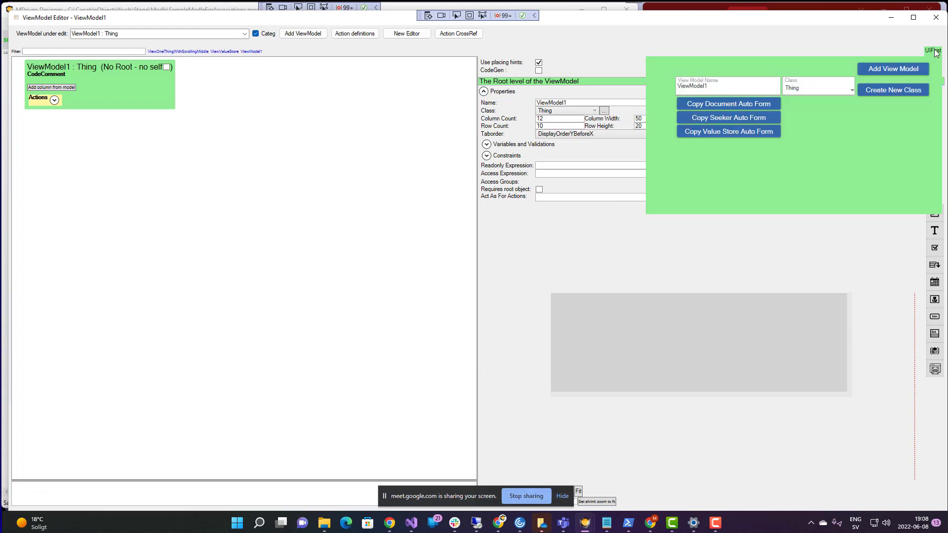
- Generate a Copy Document Auto Form for Thing, show grid lines, and reposition the Guid field
left_click(725, 105)
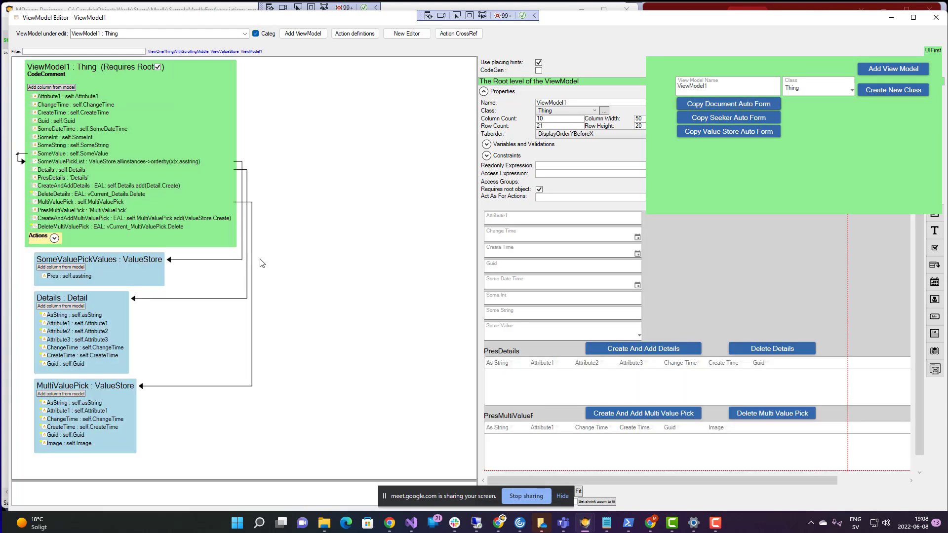
left_click(109, 70)
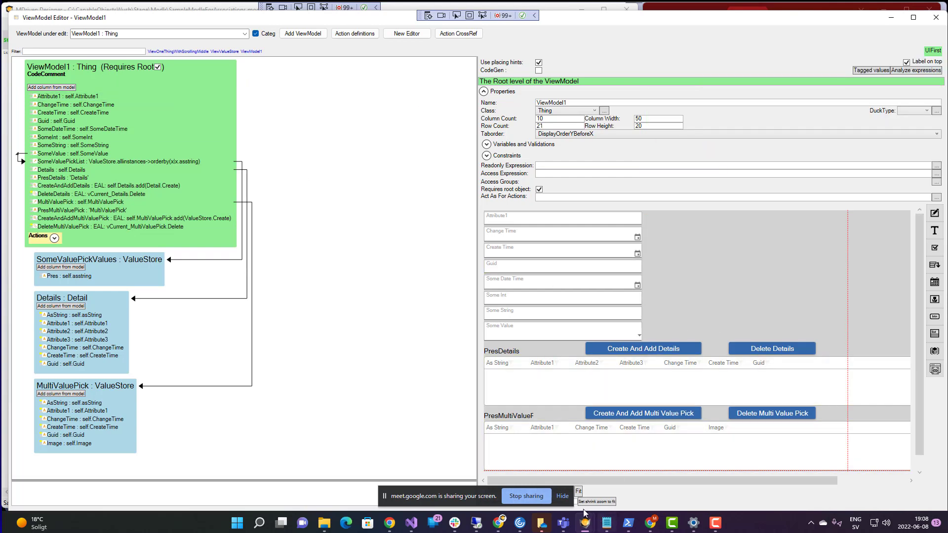
scroll(609, 476, "down", 1)
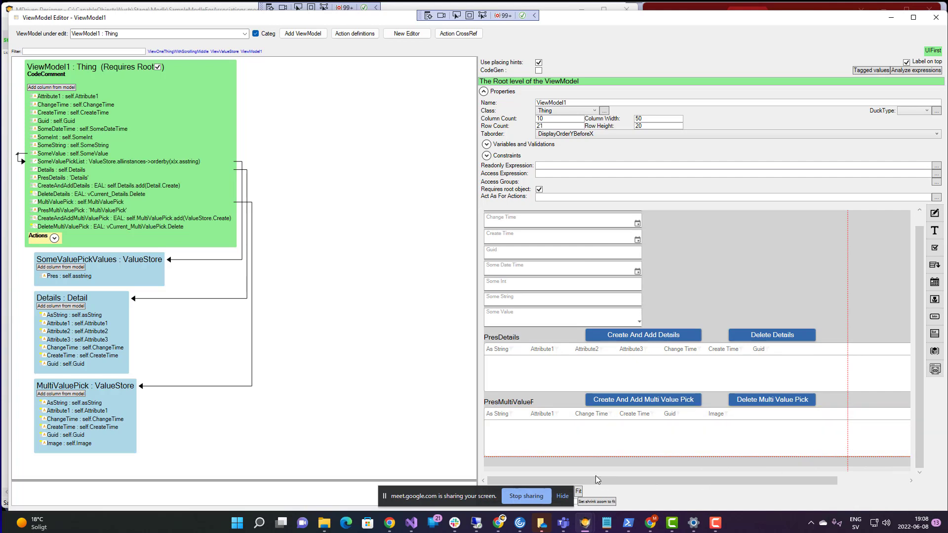
left_click_drag(454, 495, 339, 498)
left_click(509, 491)
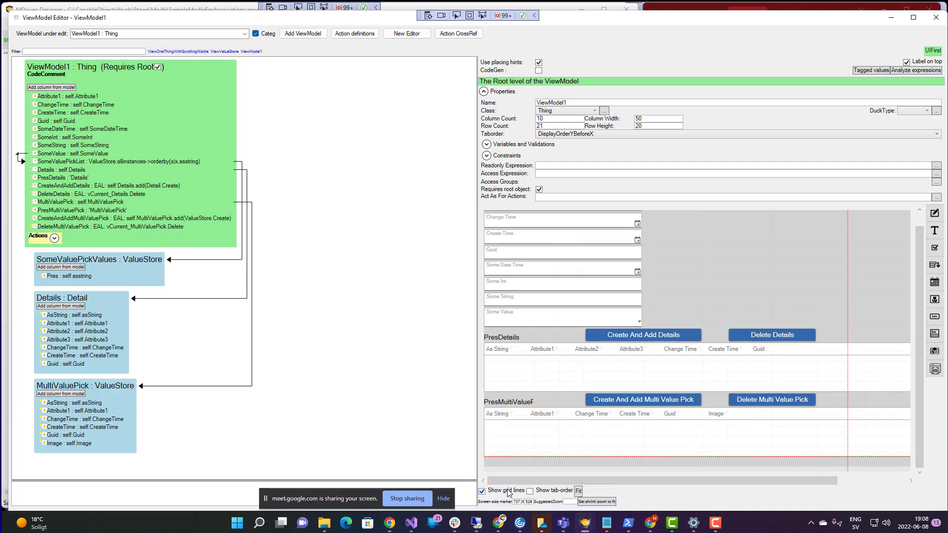
left_click_drag(627, 256, 597, 270)
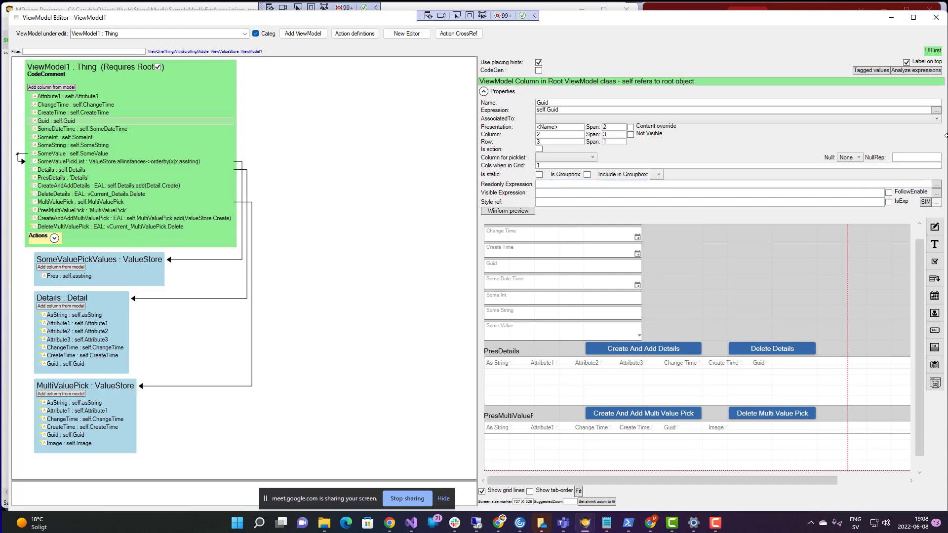
- Narrow the ViewModel Editor and reveal ViewModel1's actions like ShowThing, AddDetail and DeleteThis
left_click_drag(943, 137, 662, 218)
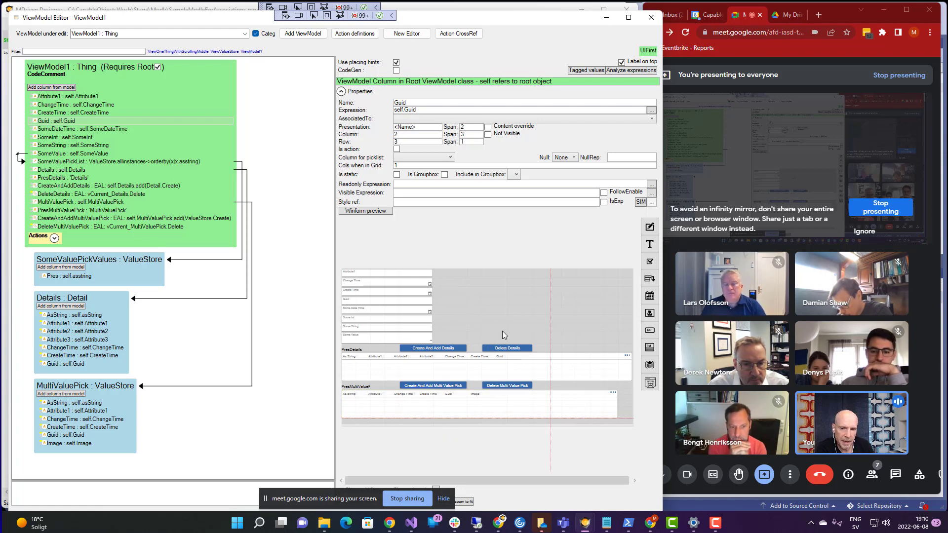
left_click(55, 239)
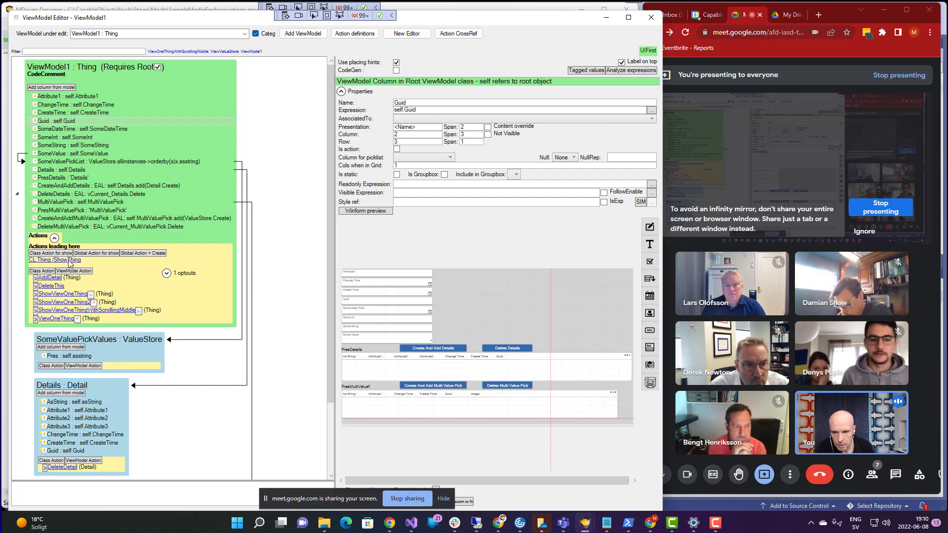
left_click_drag(205, 23, 174, 70)
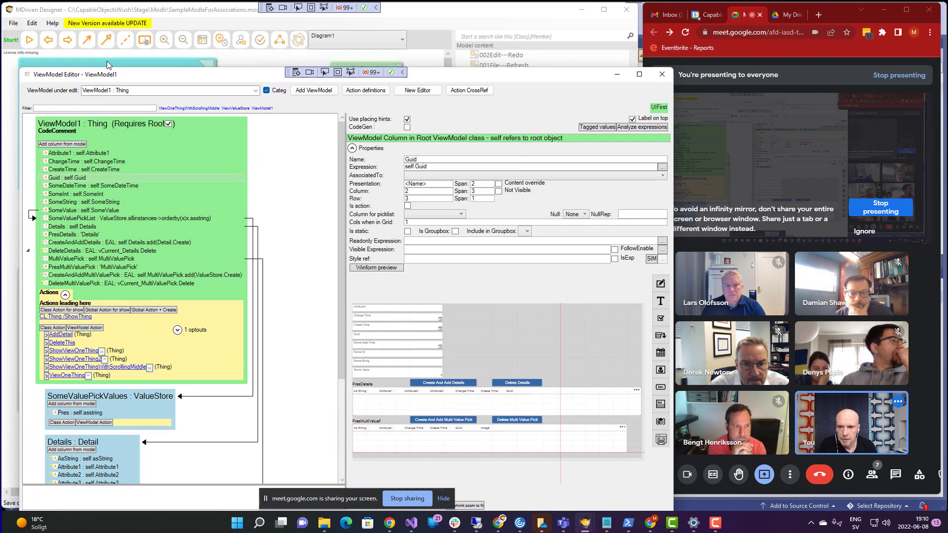
- Start the WECPOF prototype system, running the model while continuing to model
left_click(29, 42)
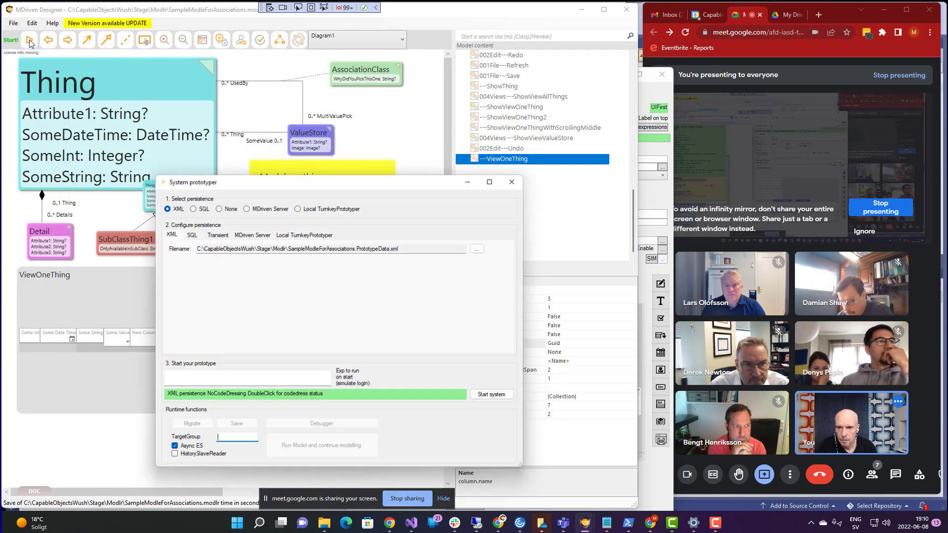
left_click(487, 397)
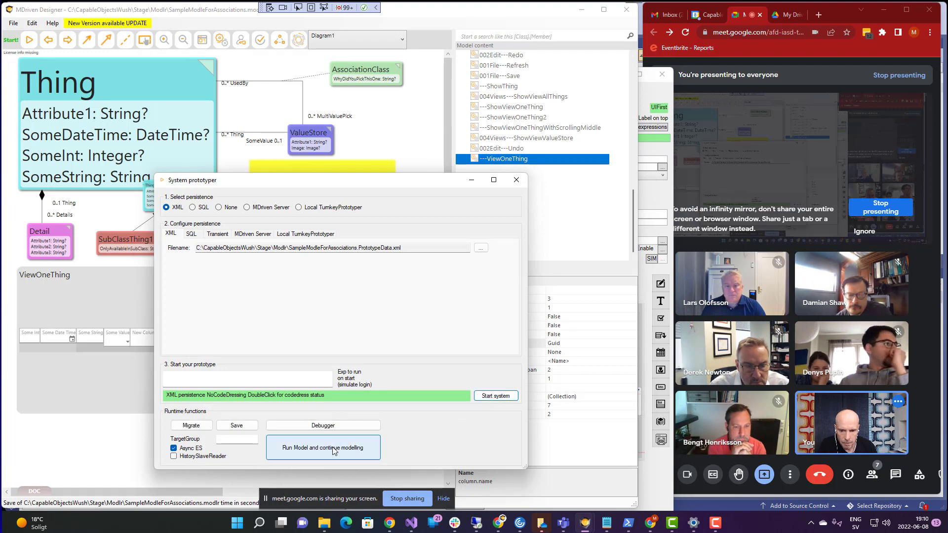
left_click(334, 449)
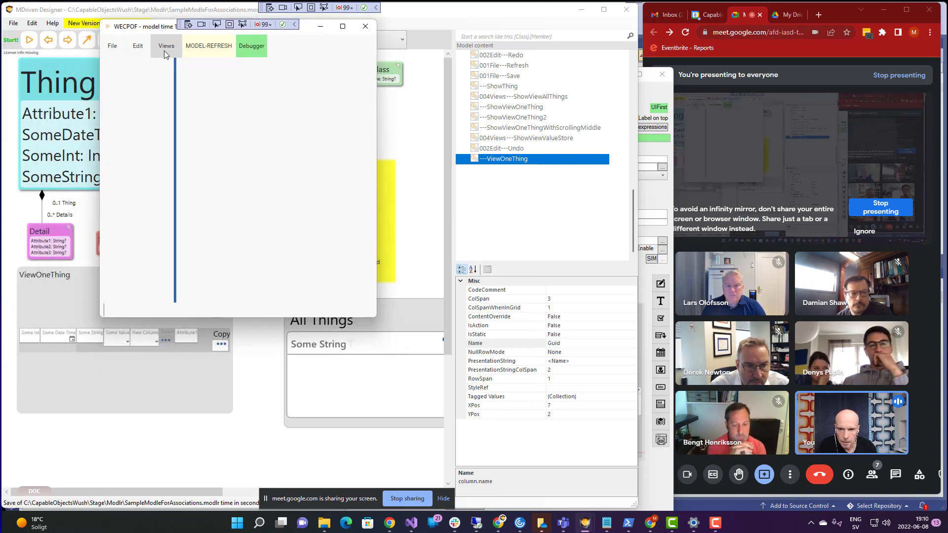
- Open the ViewOneThing view for the Thing hello2 from the ViewAllThings list
left_click(165, 46)
left_click(152, 78)
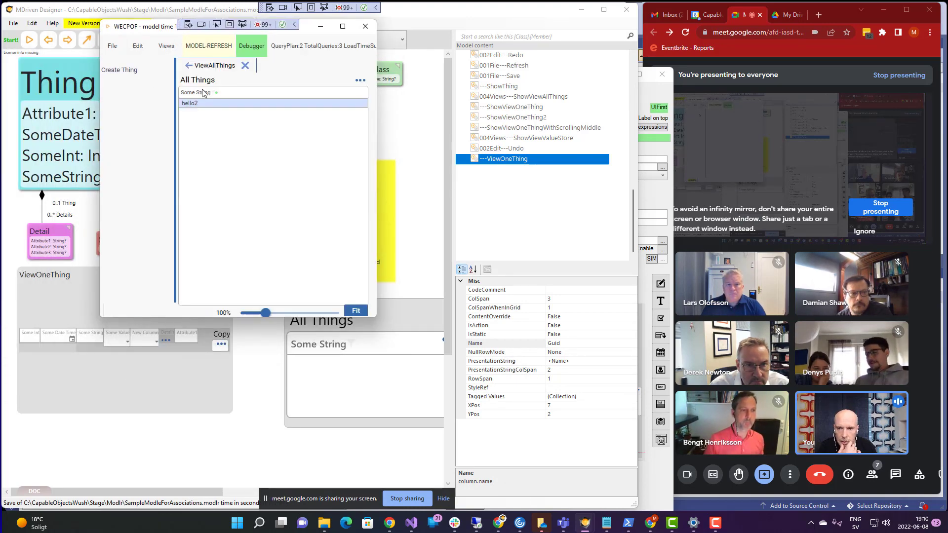
left_click(194, 106)
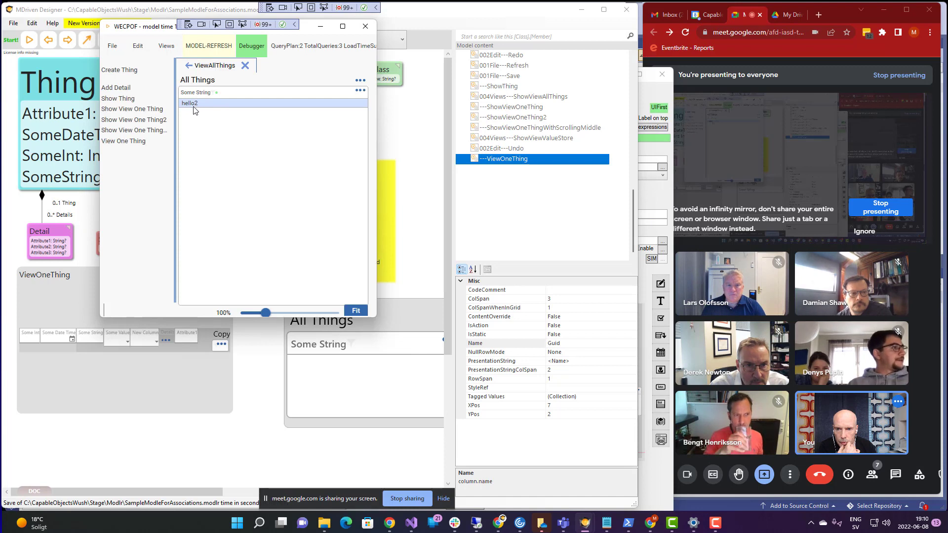
left_click(124, 142)
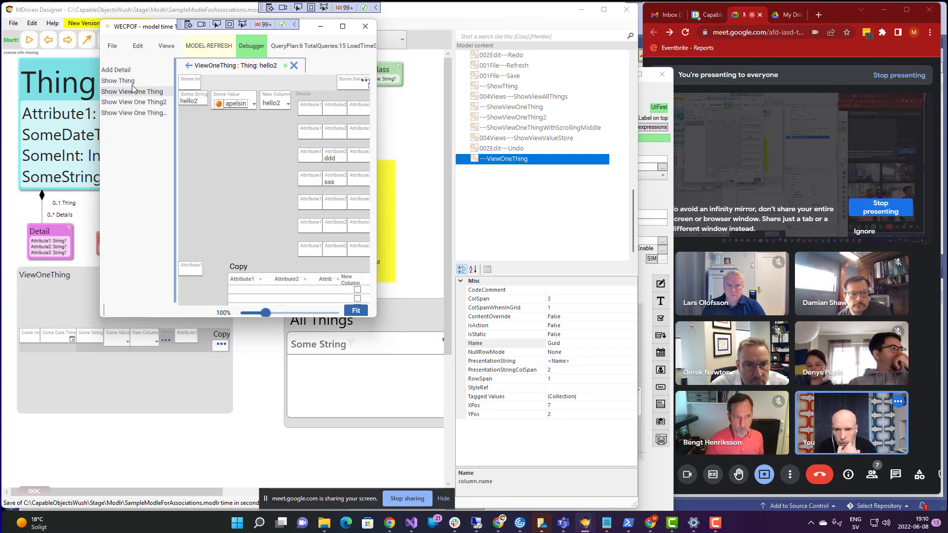
- Show ViewModel1 for hello2 in an enlarged WECPOF window, then return to the ViewModel Editor
left_click(119, 81)
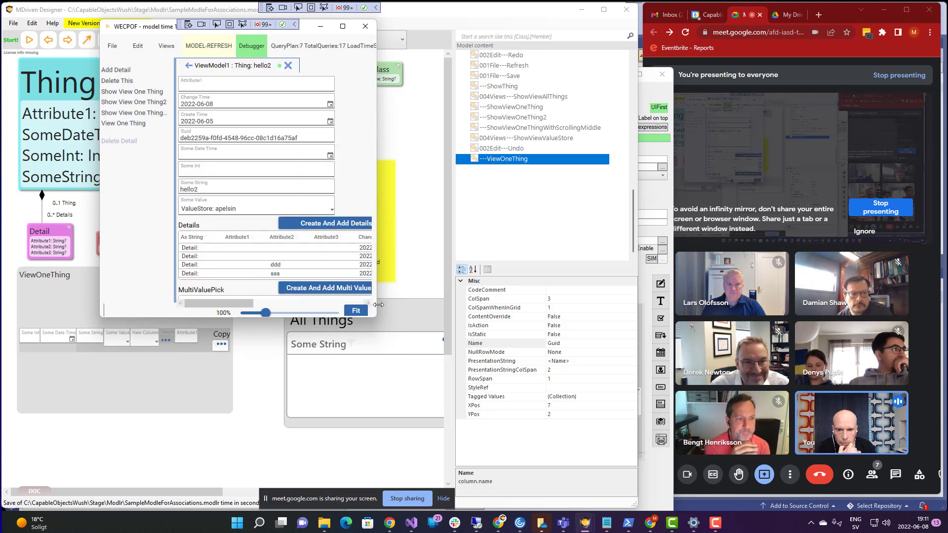
left_click_drag(373, 320, 540, 408)
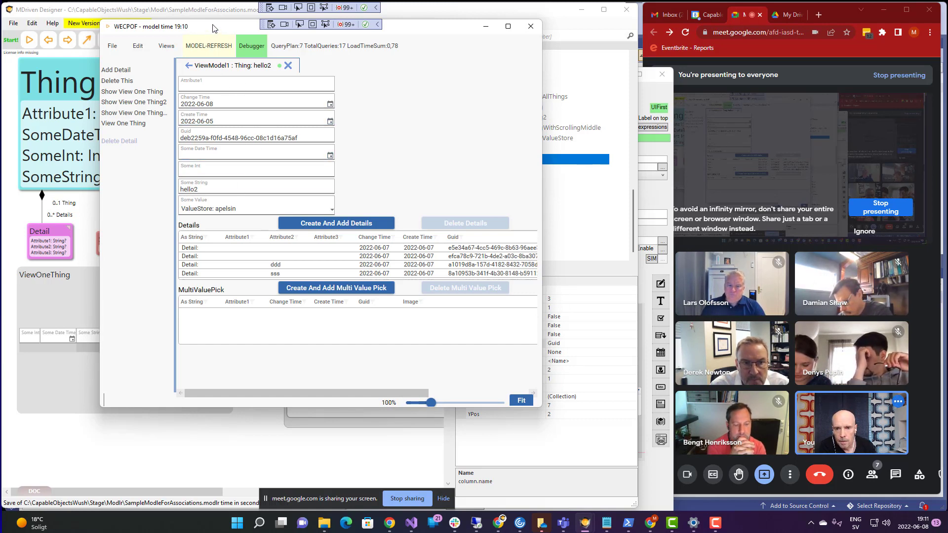
left_click_drag(212, 28, 203, 64)
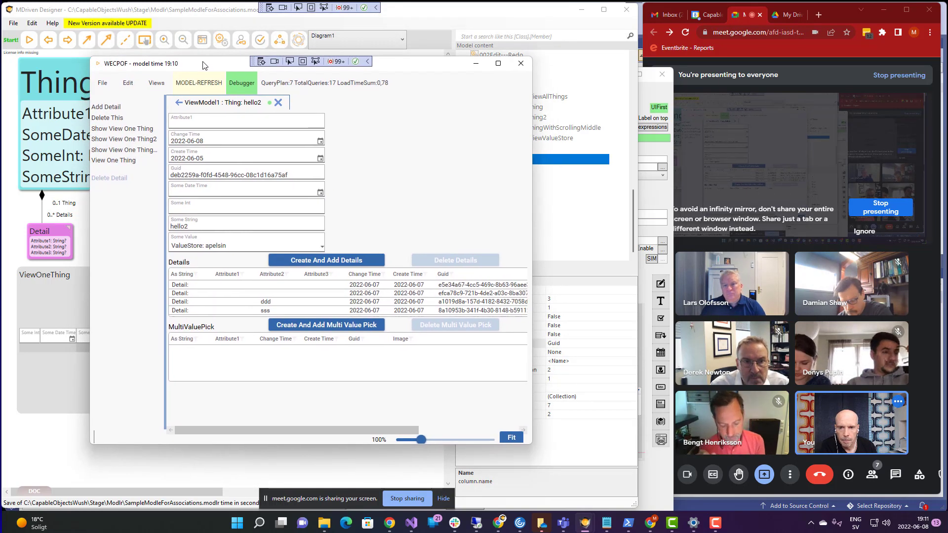
key("super+Tab")
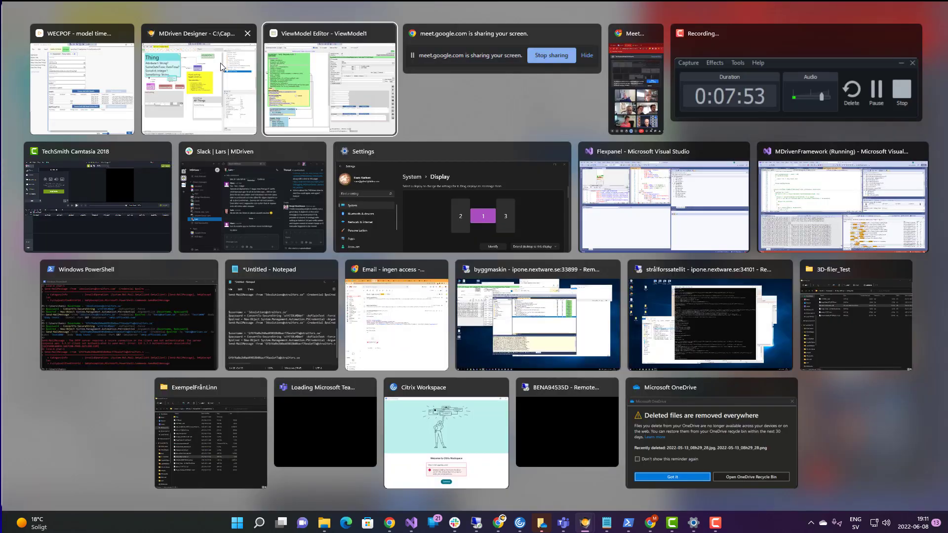
left_click(220, 64)
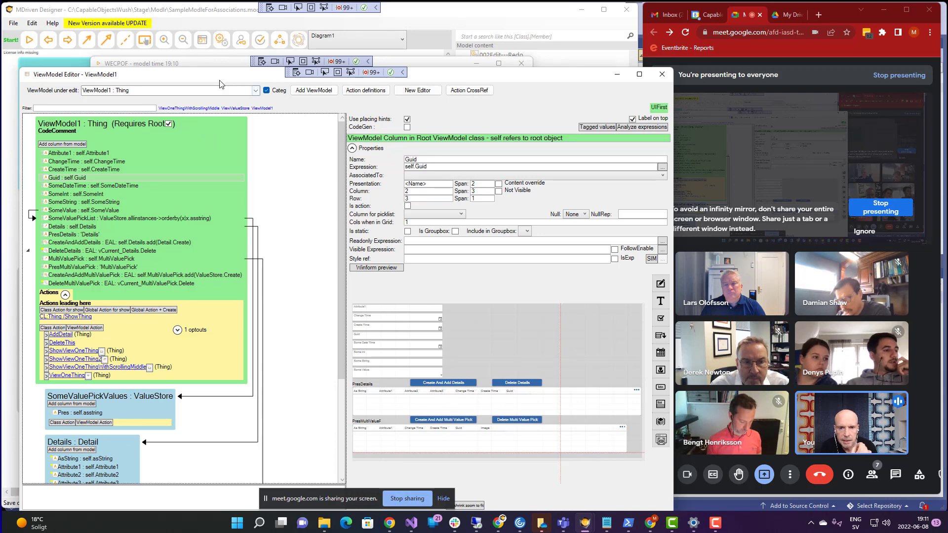
- Move the ViewModel Editor higher and make it narrower so its bottom controls are visible
left_click_drag(221, 81, 214, 44)
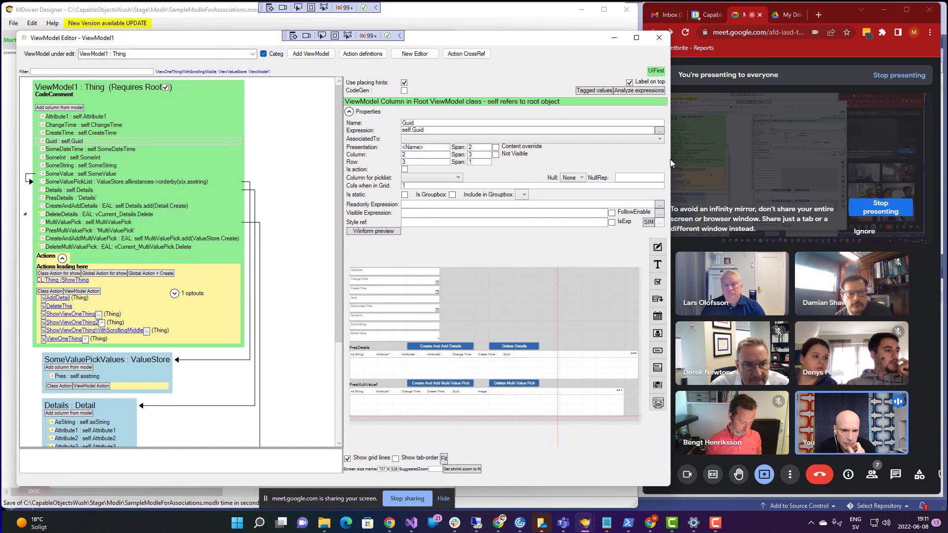
left_click_drag(667, 158, 641, 158)
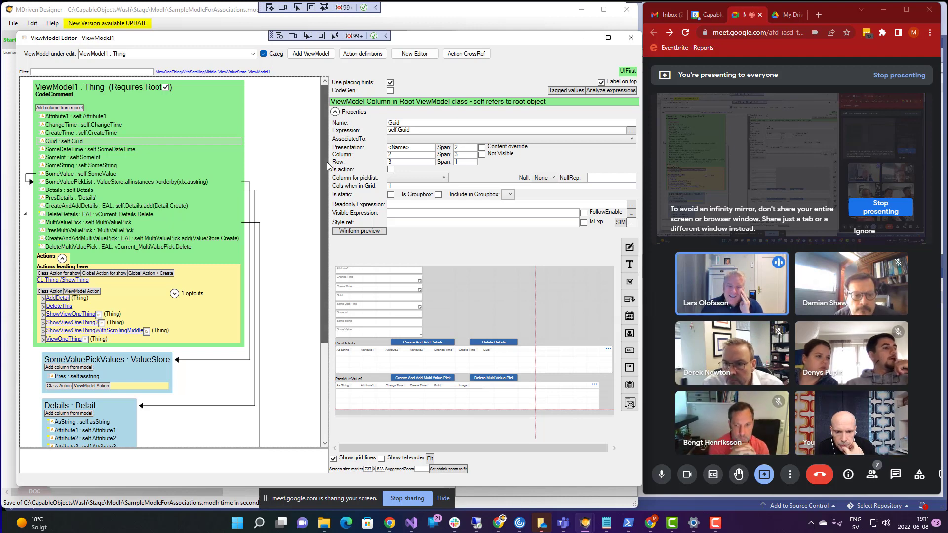
scroll(329, 166, "down", 1)
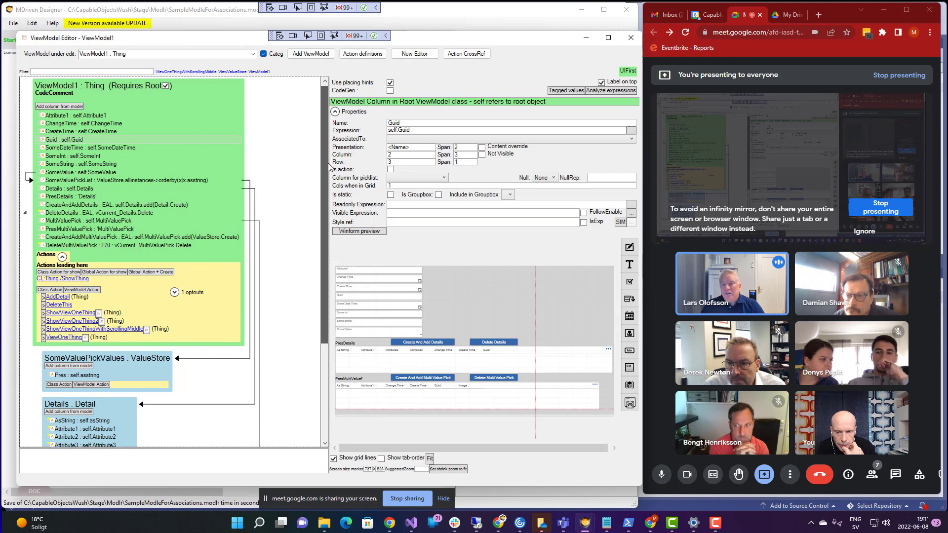
left_click_drag(329, 163, 329, 156)
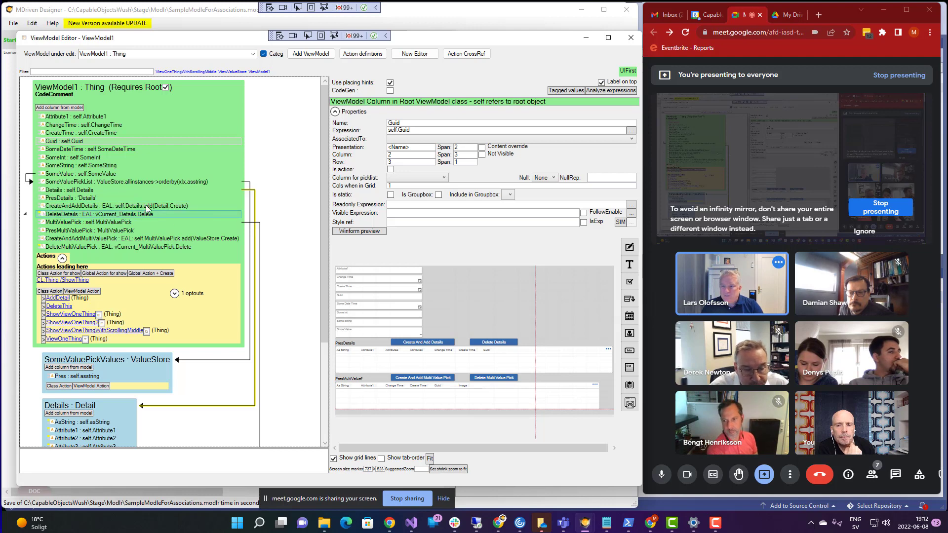
- Add a Row placing container to the ViewModel1 root
right_click(62, 119)
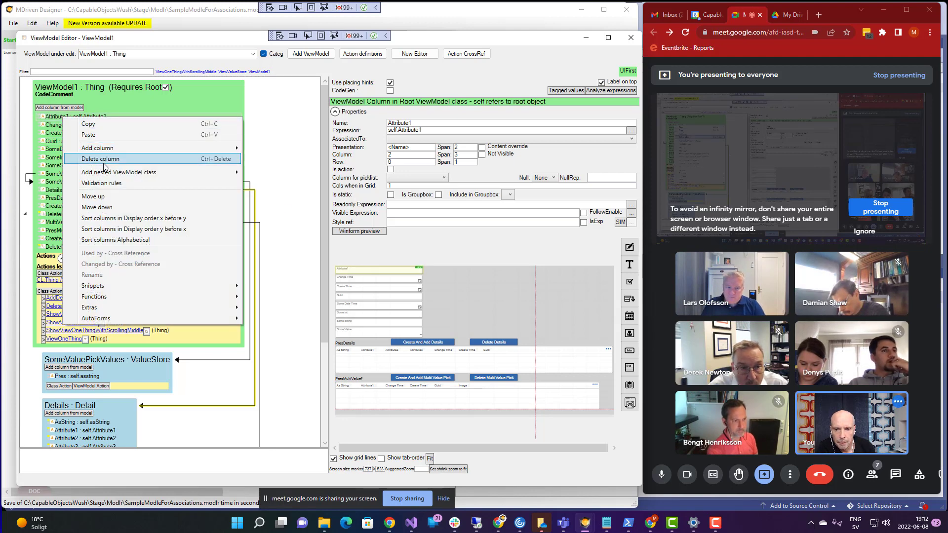
right_click(74, 88)
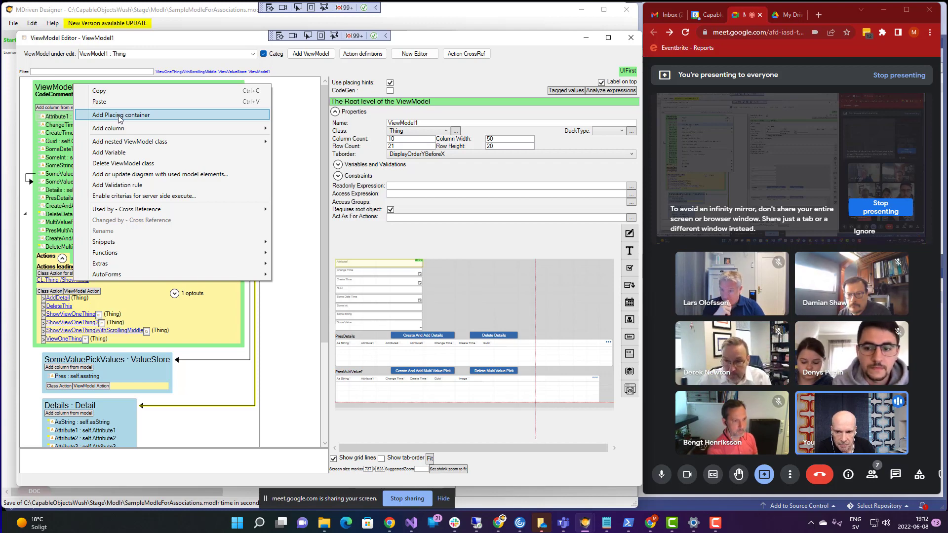
left_click(119, 117)
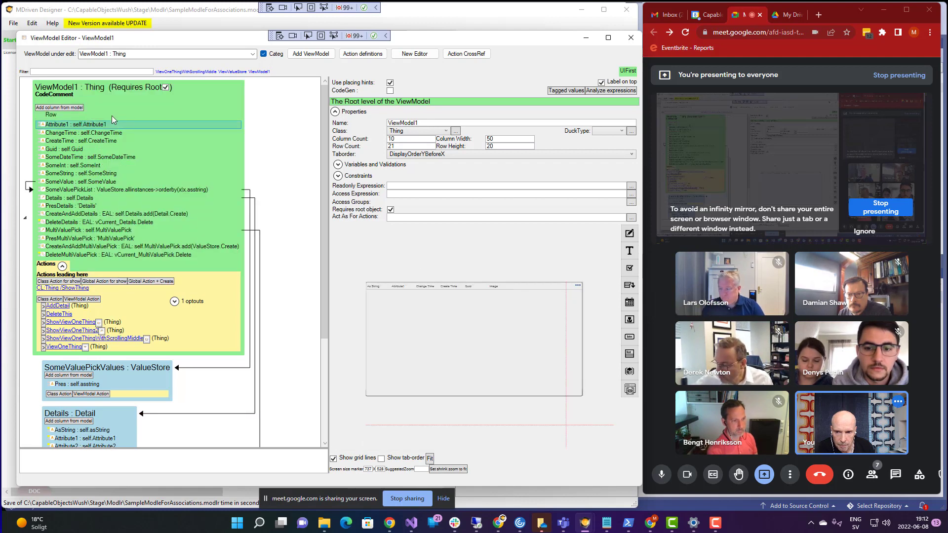
left_click(52, 115)
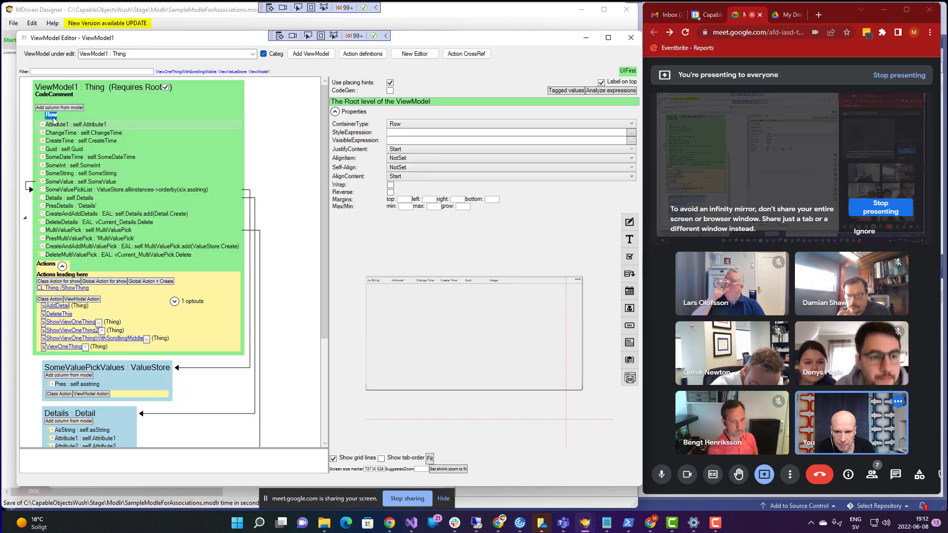
- Move Attribute1, ChangeTime, Details, CreateAndAddDetails, DeleteDetails, MultiValuePick and DeleteMultiValuePick into the Row container
left_click(54, 126)
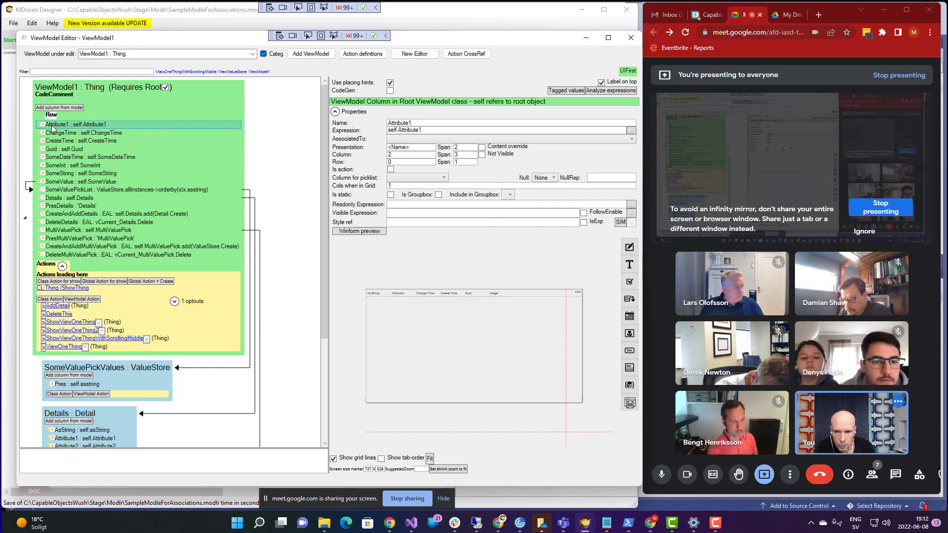
left_click_drag(55, 119, 58, 118)
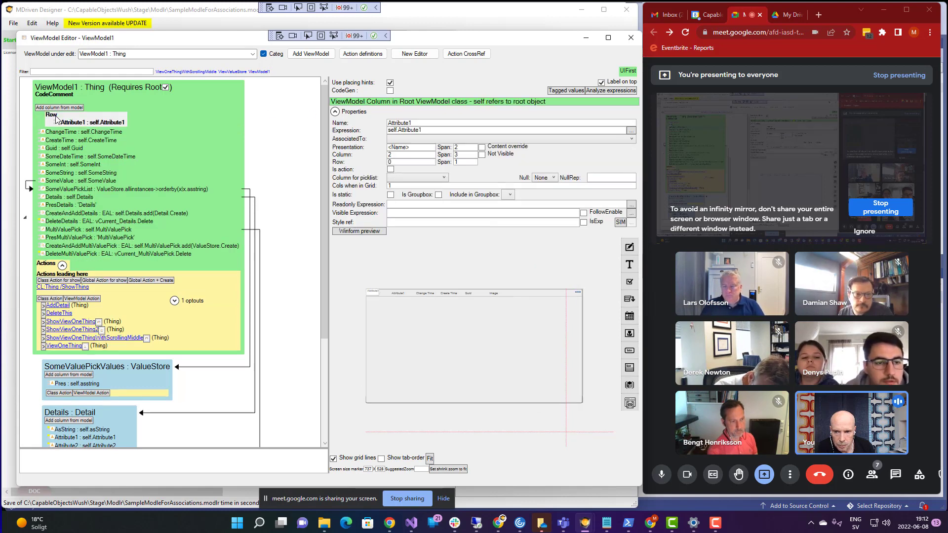
left_click(56, 133)
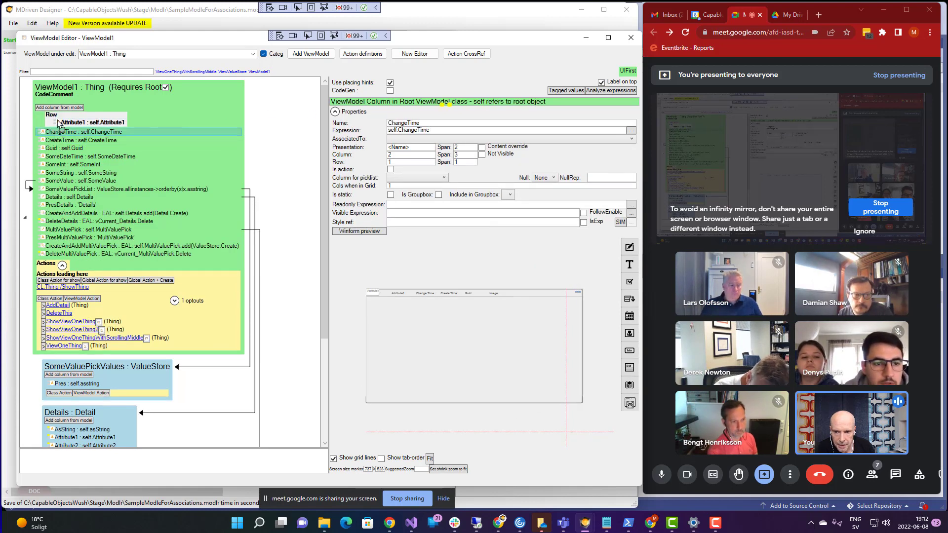
left_click_drag(56, 119, 60, 123)
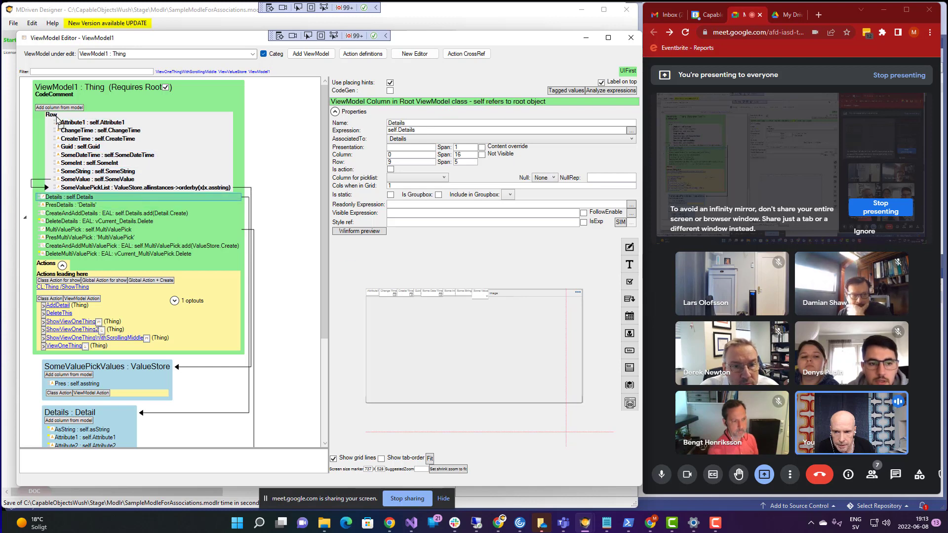
left_click_drag(60, 205, 62, 127)
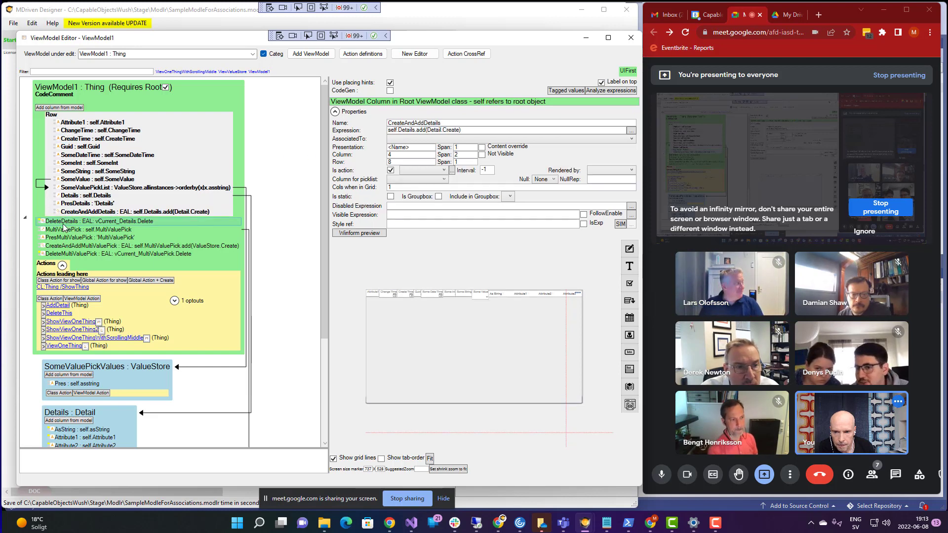
left_click_drag(64, 222, 67, 156)
left_click_drag(58, 120, 58, 122)
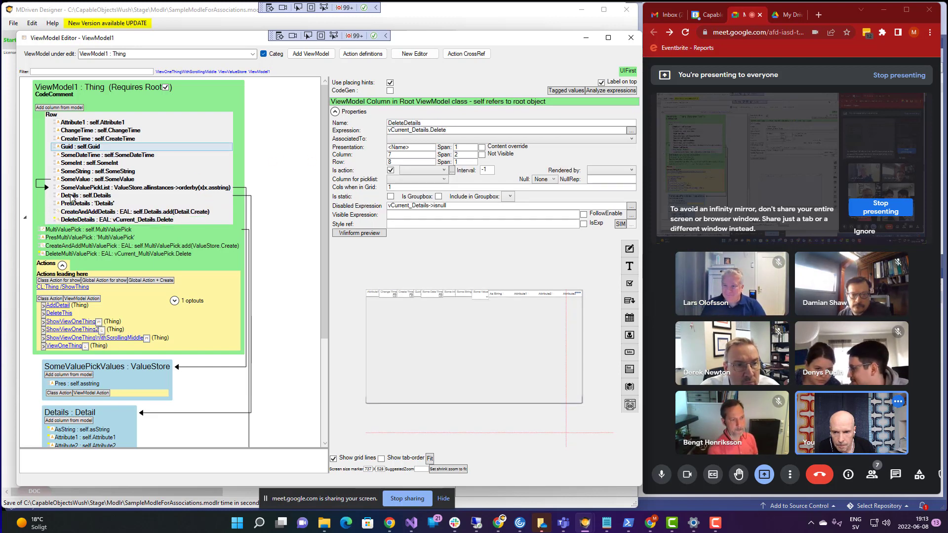
left_click_drag(62, 230, 55, 125)
left_click_drag(63, 238, 58, 123)
left_click(67, 254)
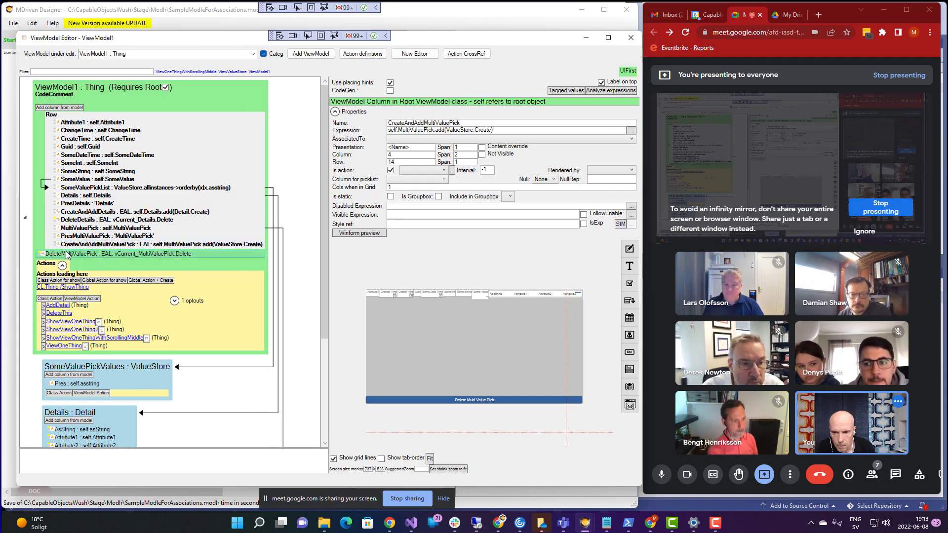
left_click_drag(66, 254, 58, 123)
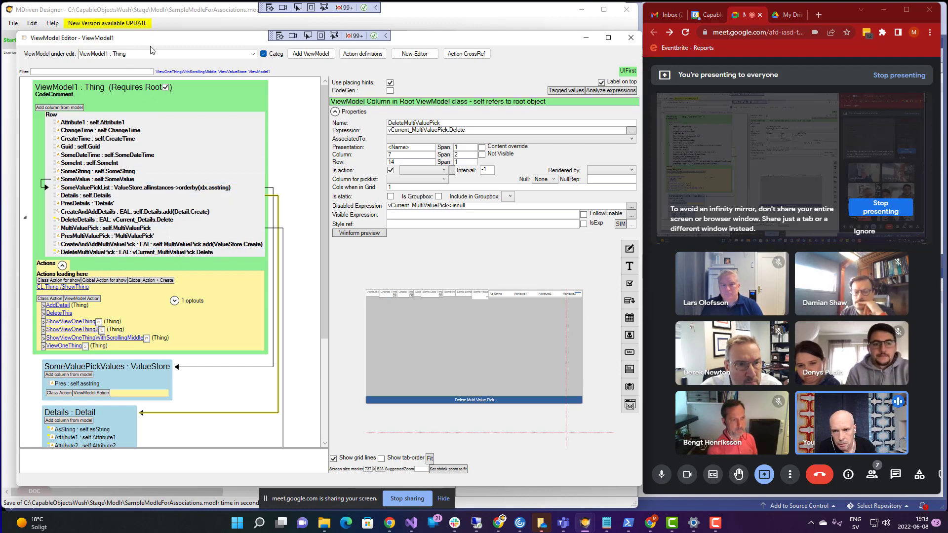
- Refresh the model in WECPOF to view ViewModel1's single-row layout, then return to the editor
key("alt+Tab")
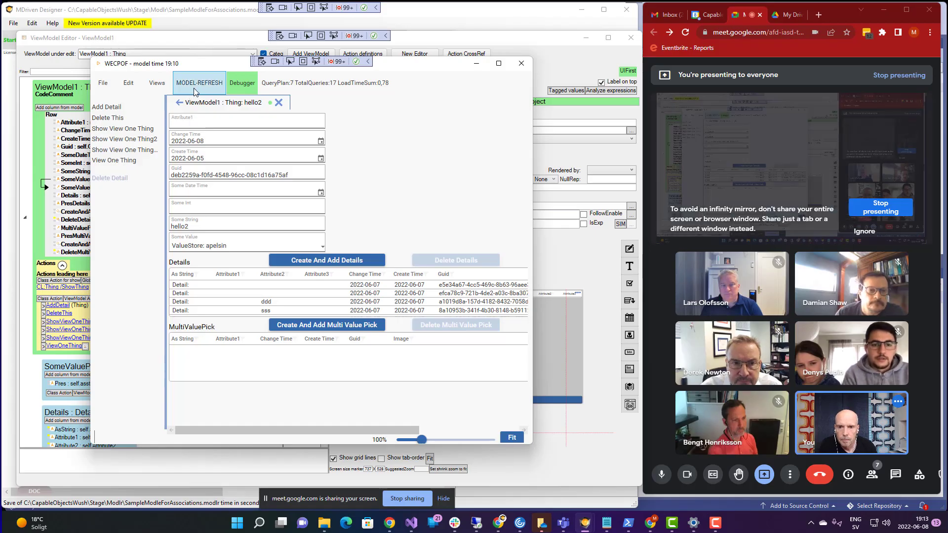
left_click(196, 87)
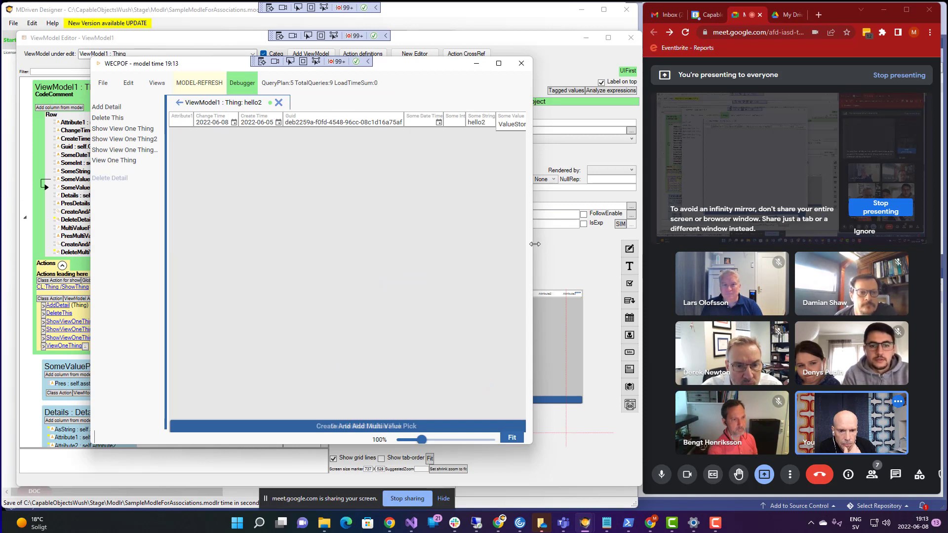
left_click_drag(535, 243, 368, 155)
left_click_drag(167, 69, 140, 96)
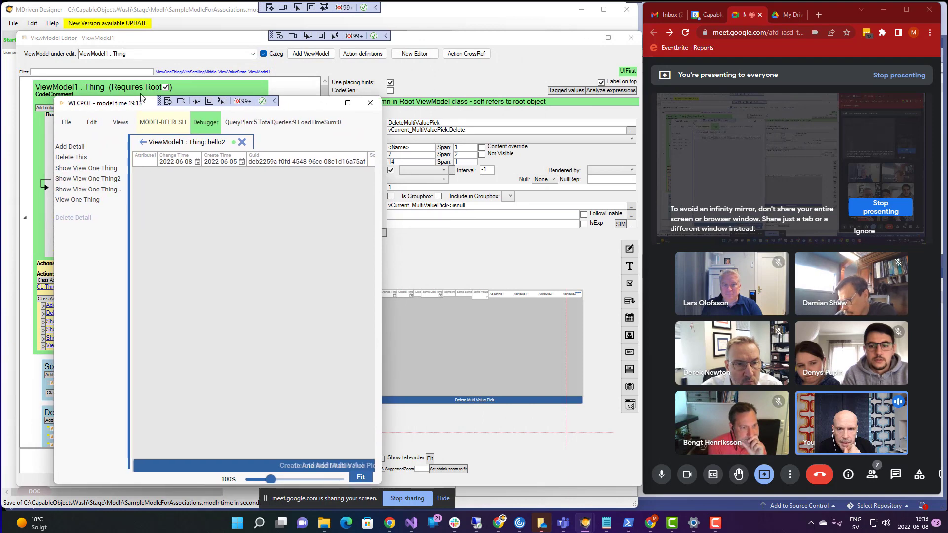
left_click(194, 46)
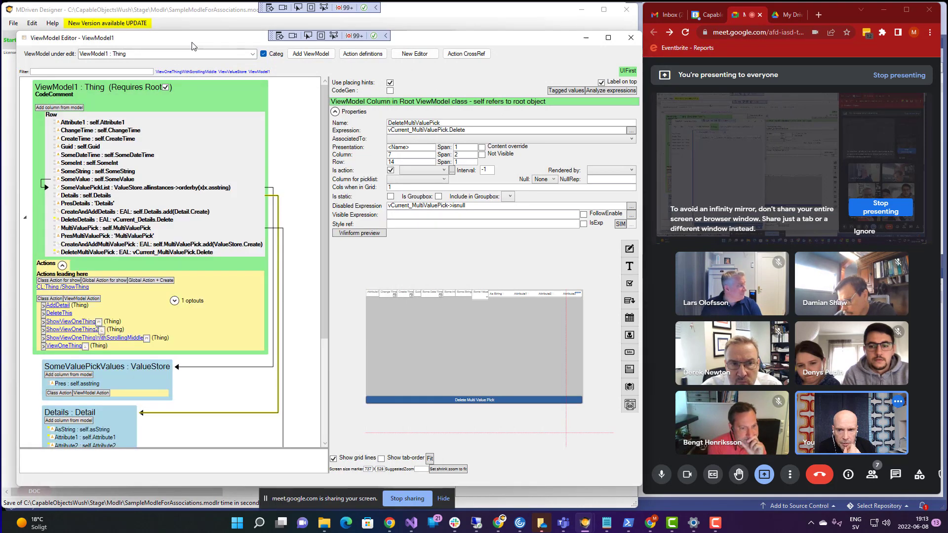
- Change ViewModel1's Row container type to Column so fields stack vertically
left_click(52, 116)
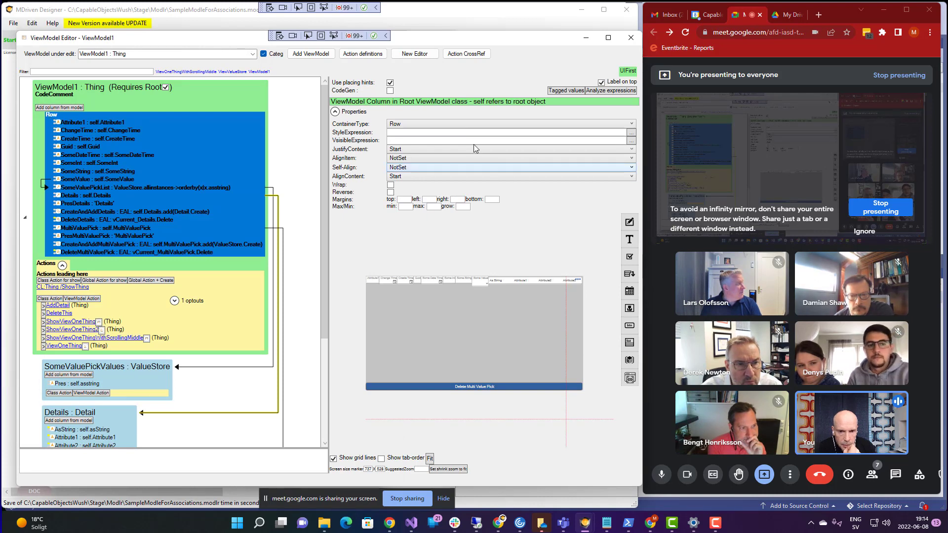
left_click(445, 126)
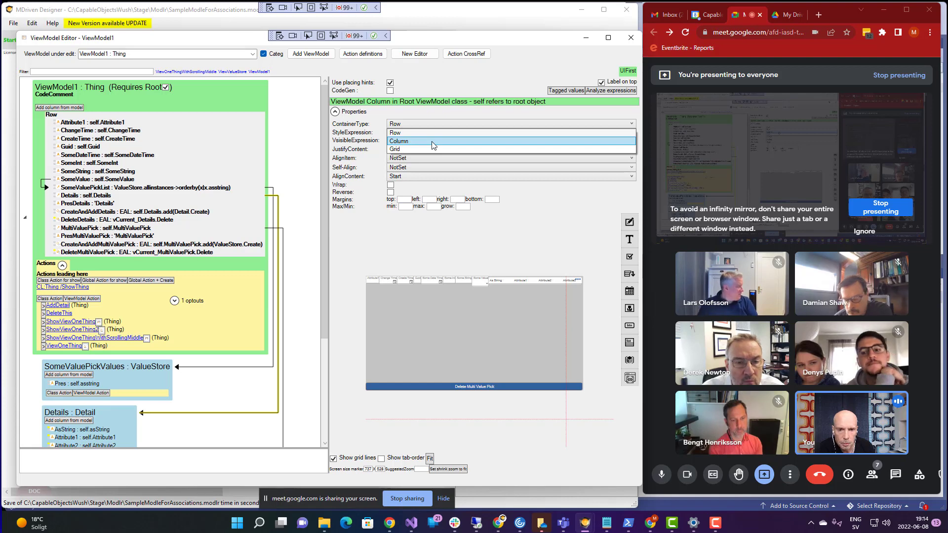
left_click(433, 143)
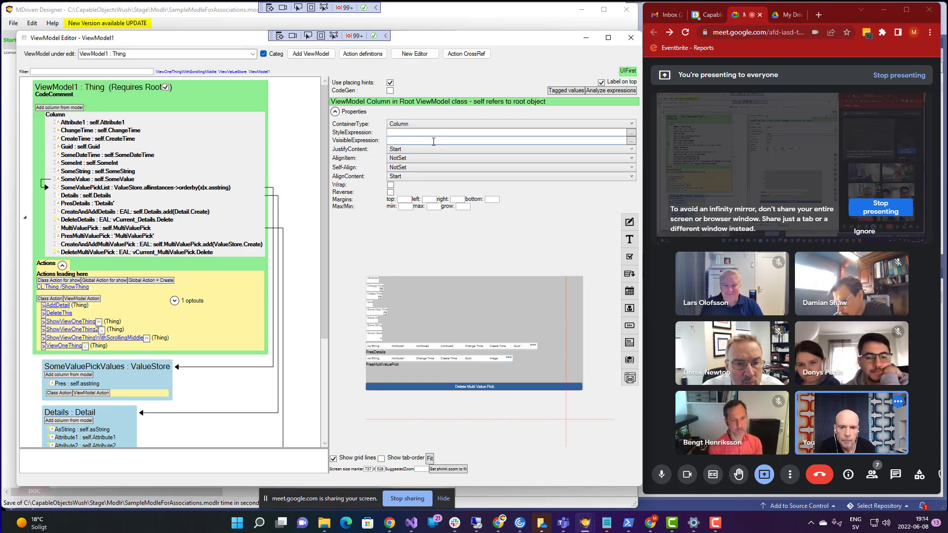
left_click_drag(122, 39, 161, 35)
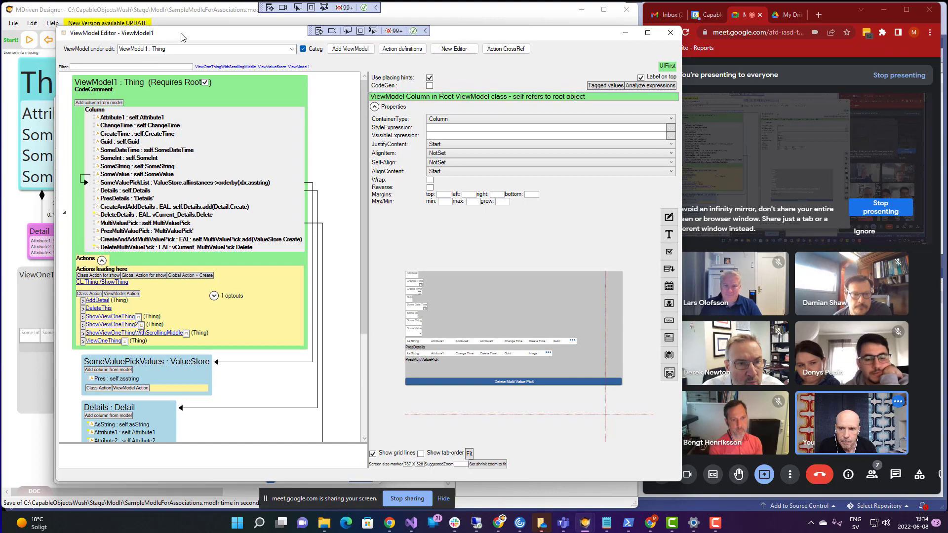
- Refresh and widen the WECPOF prototype to see the vertical Column layout, then return to the ViewModel Editor
key("alt+Tab")
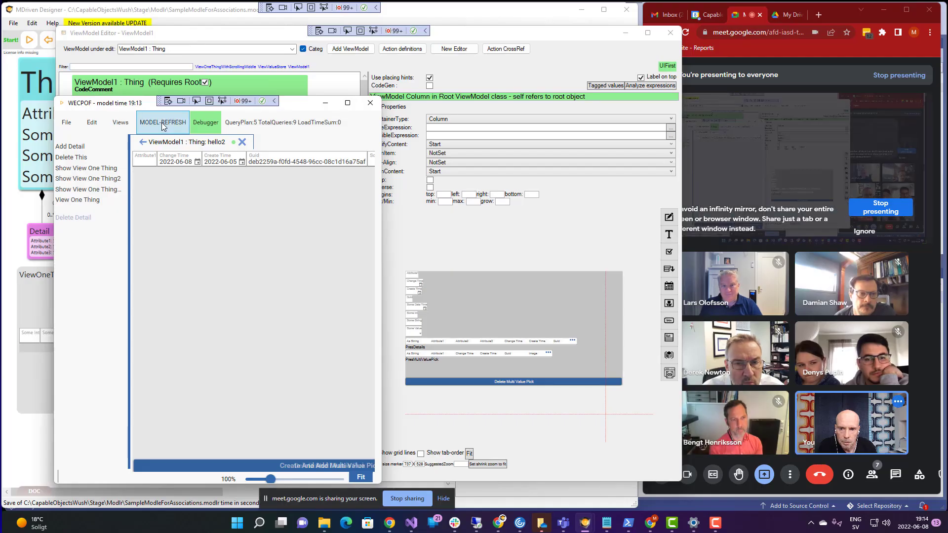
left_click(163, 124)
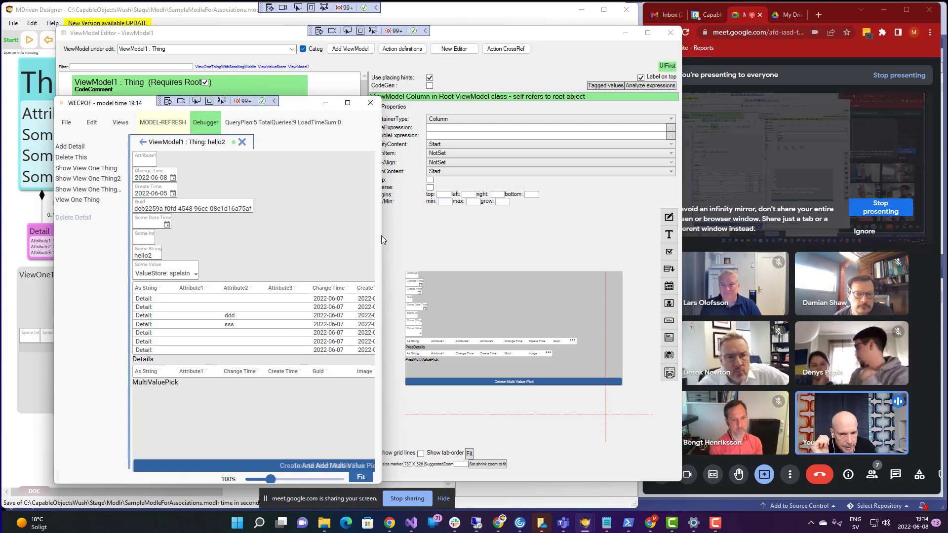
left_click_drag(382, 236, 513, 212)
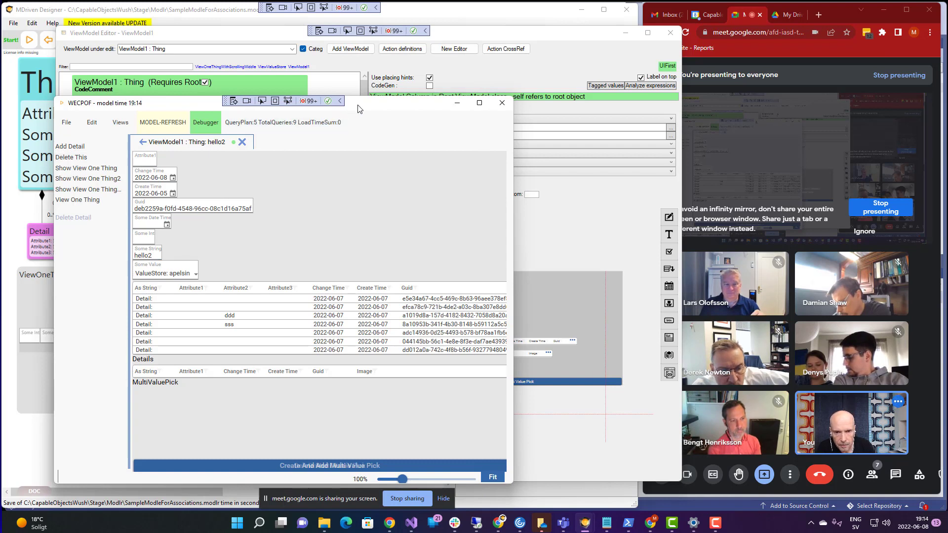
left_click_drag(359, 108, 339, 118)
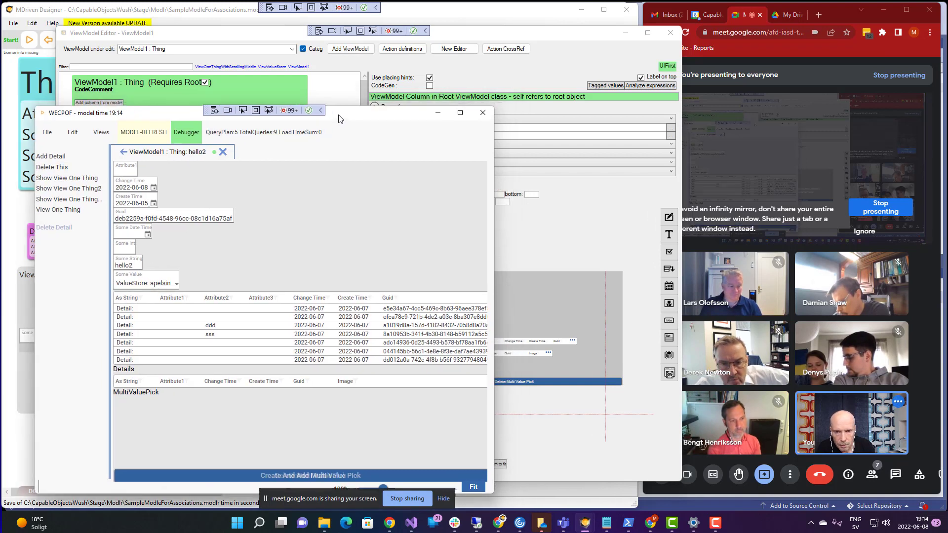
left_click(280, 37)
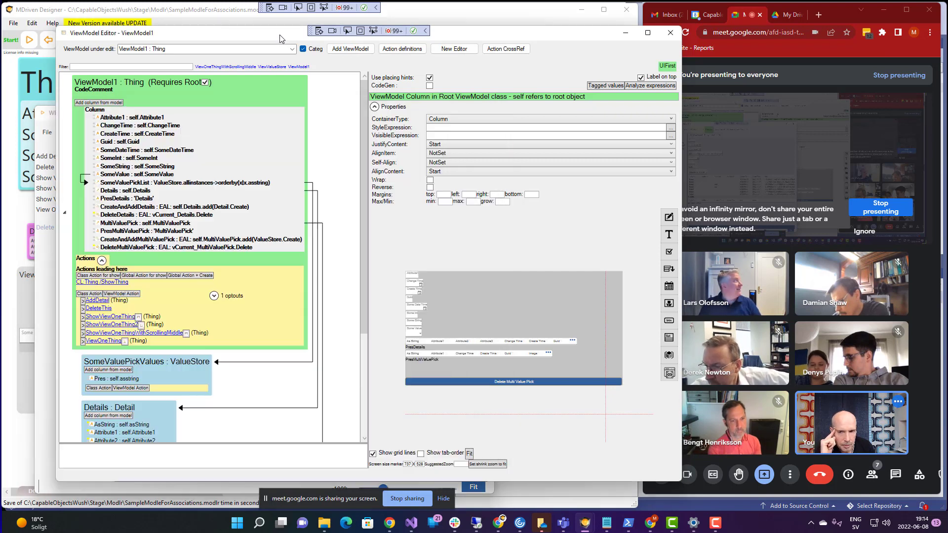
- Set the Column container's AlignItems to Stretch
left_click(99, 112)
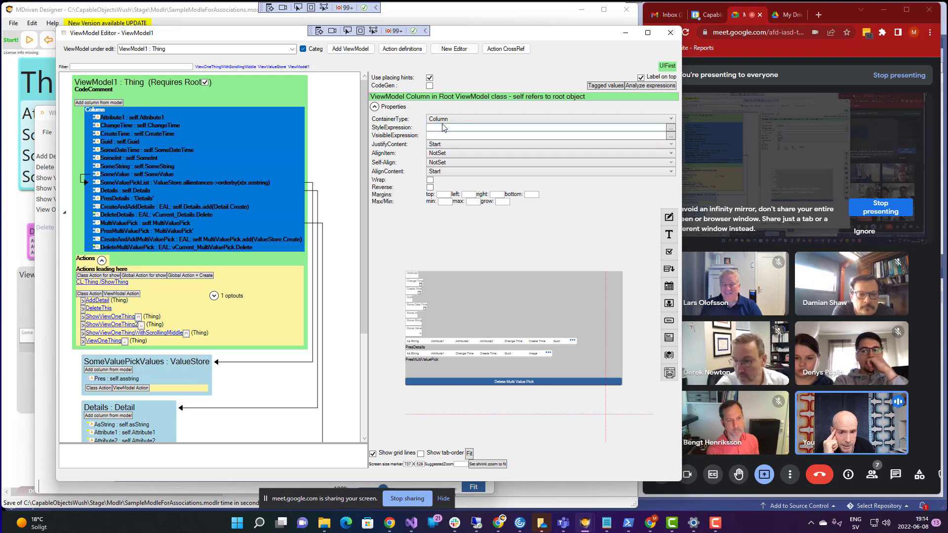
left_click(440, 156)
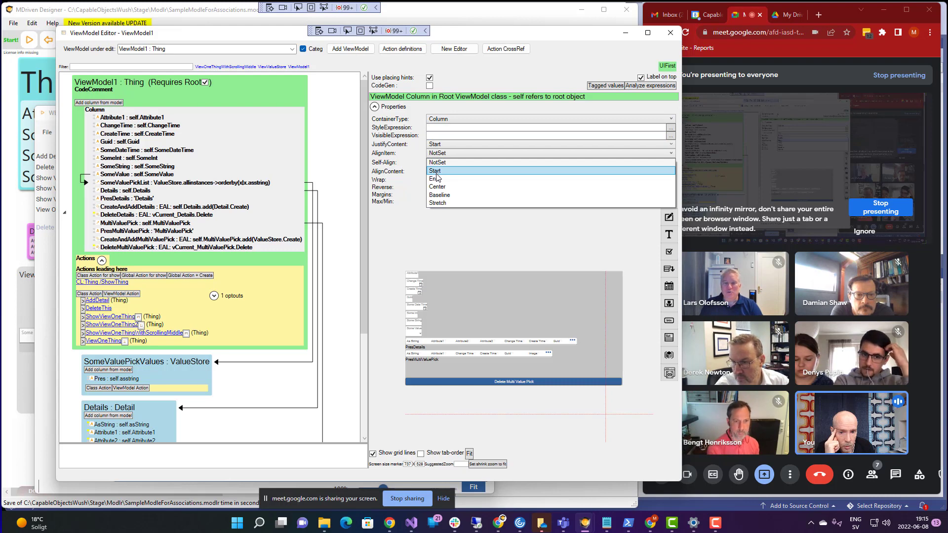
left_click(441, 203)
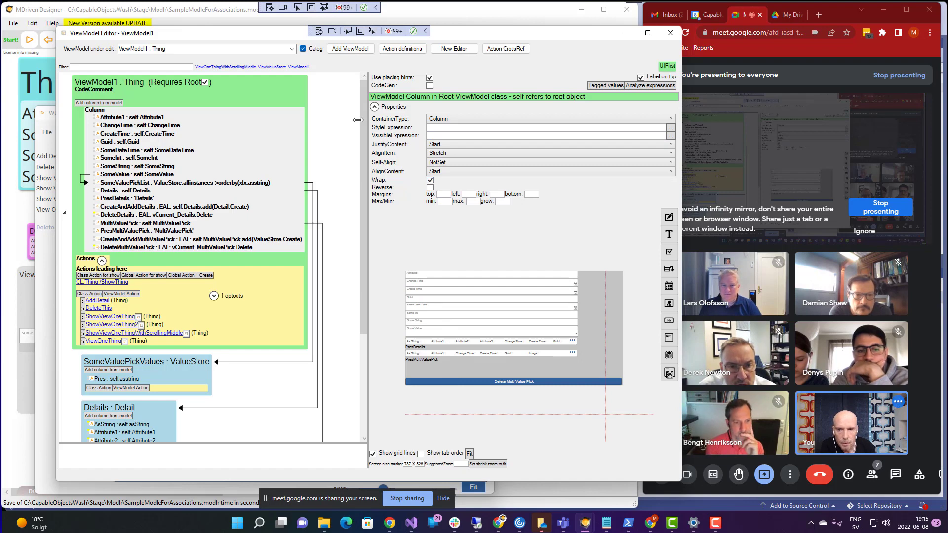
left_click_drag(287, 38, 317, 40)
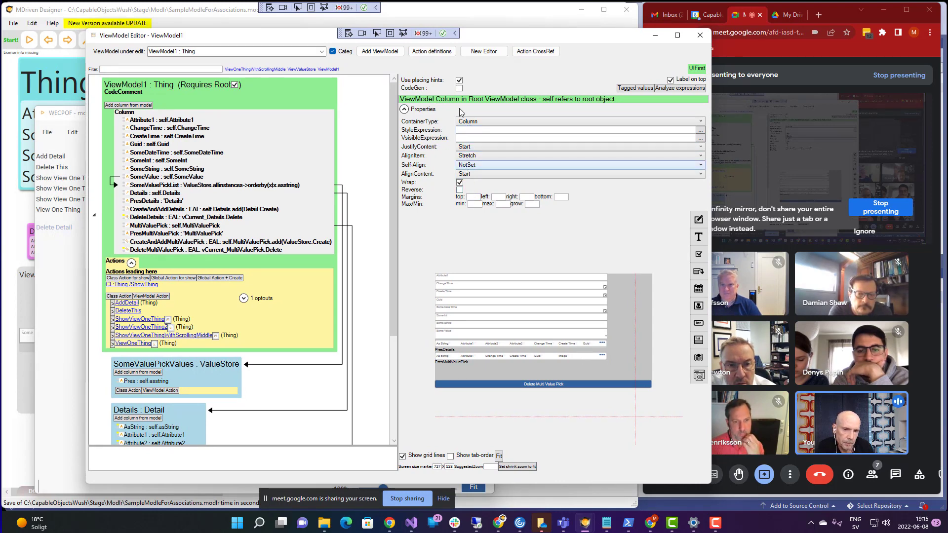
left_click_drag(489, 41, 426, 43)
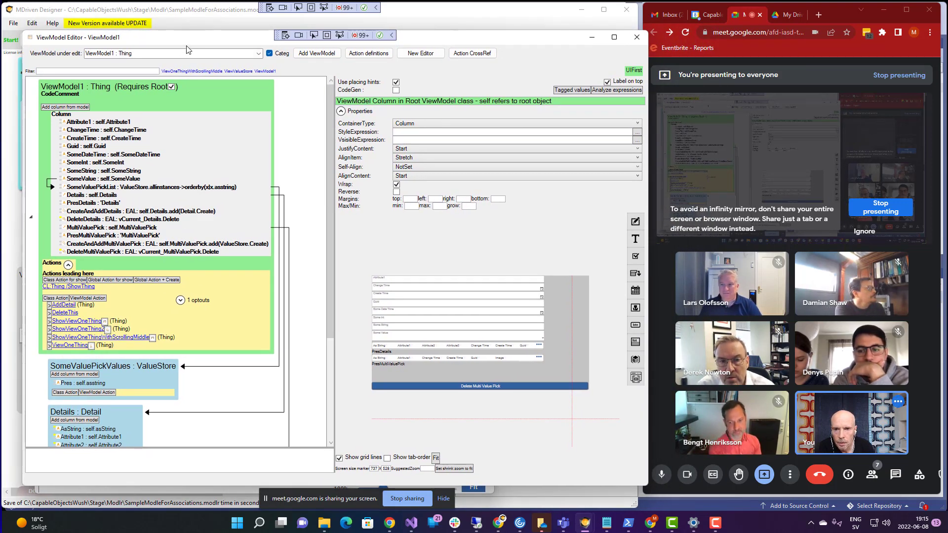
key("alt+Tab")
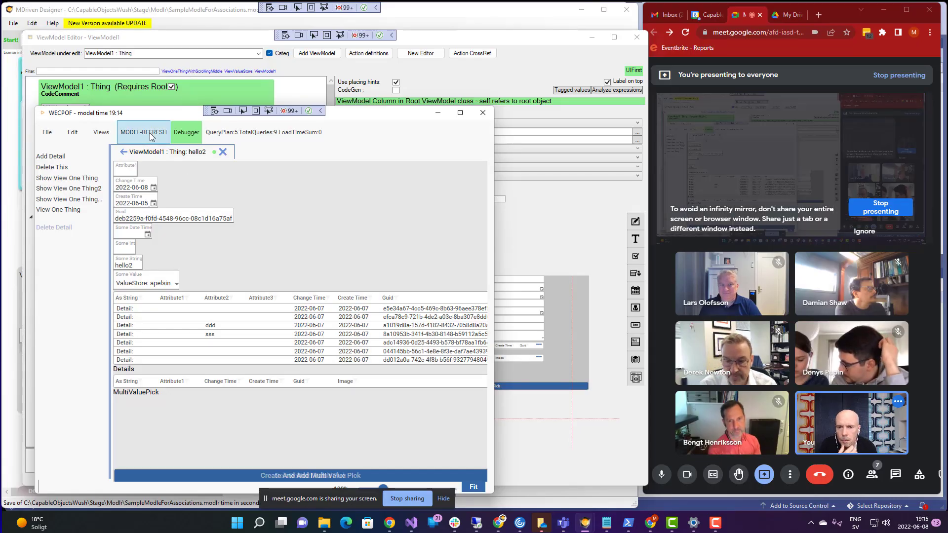
- Refresh WECPOF and resize the window in several directions to check how the stretched fields reflow
left_click(149, 133)
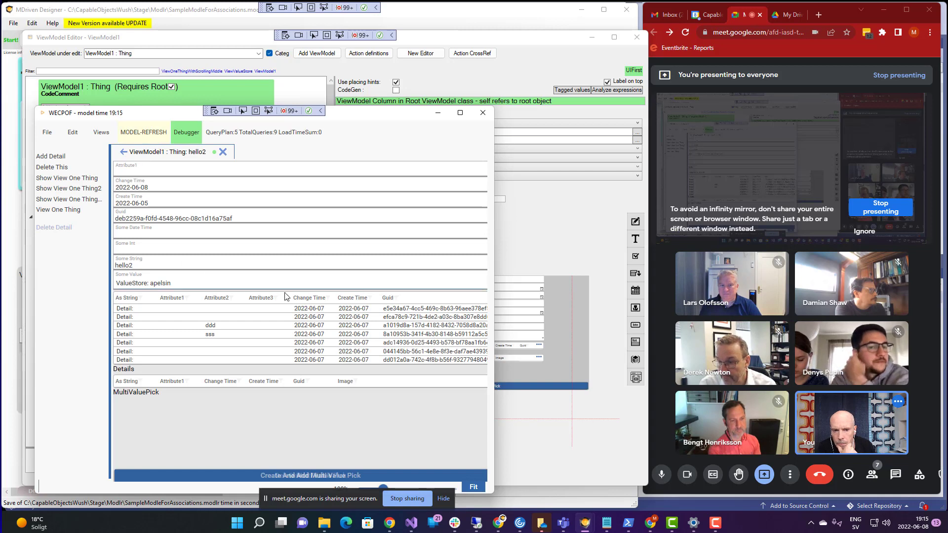
left_click_drag(495, 269, 502, 291)
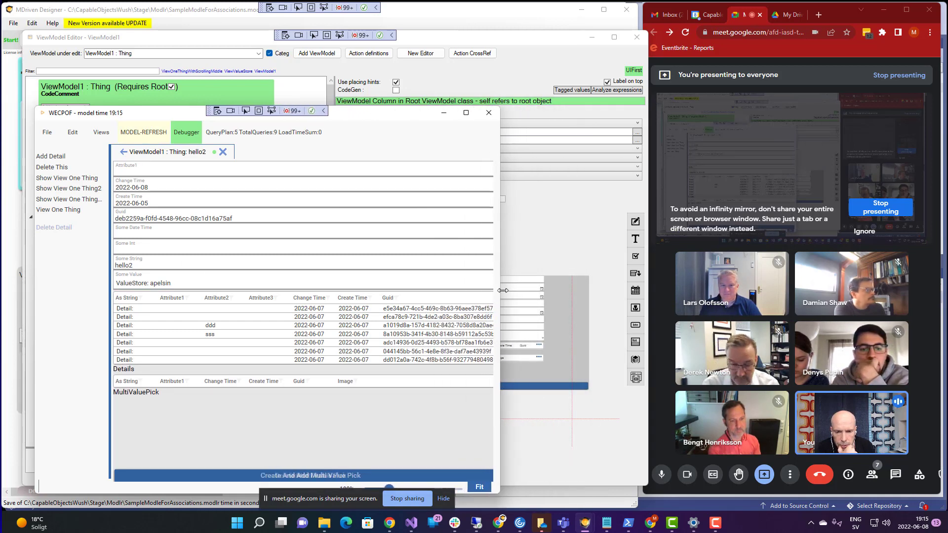
left_click_drag(178, 493, 192, 312)
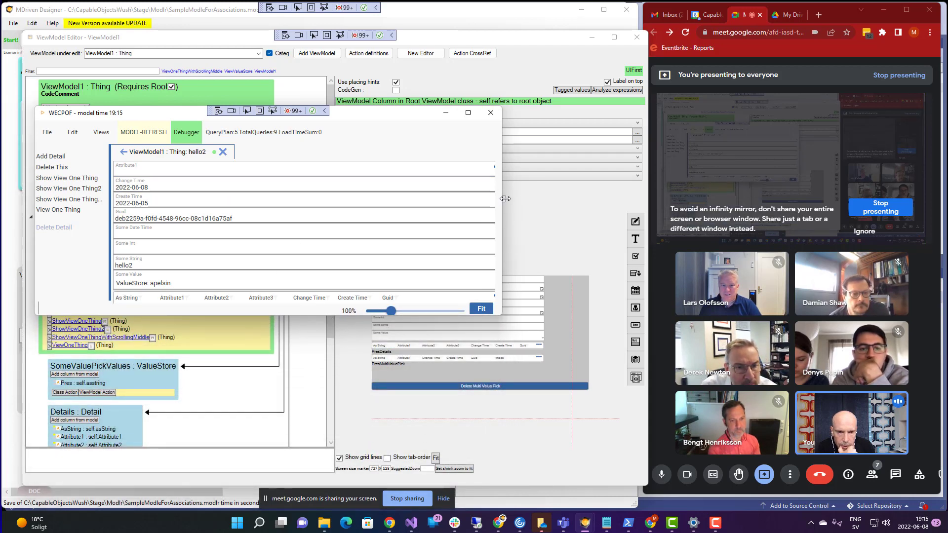
left_click_drag(502, 200, 686, 244)
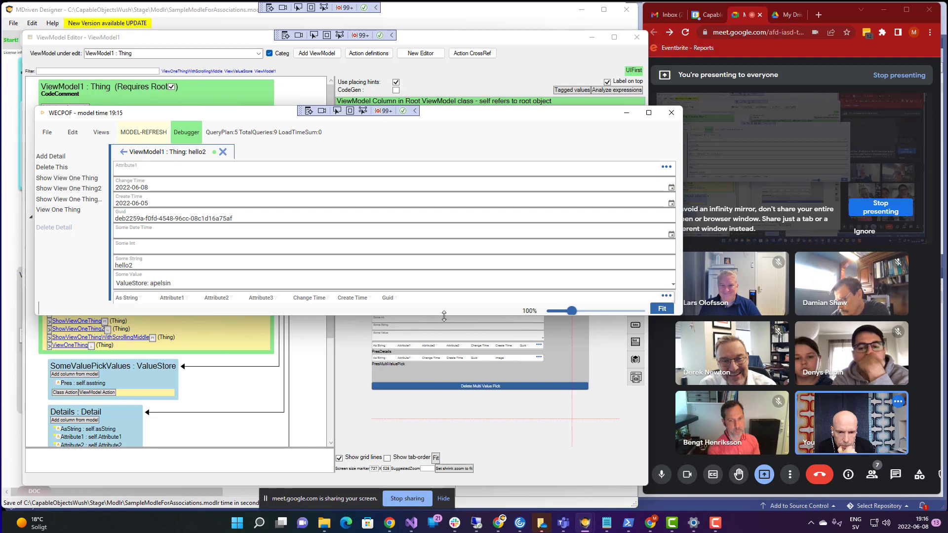
left_click_drag(448, 316, 448, 271)
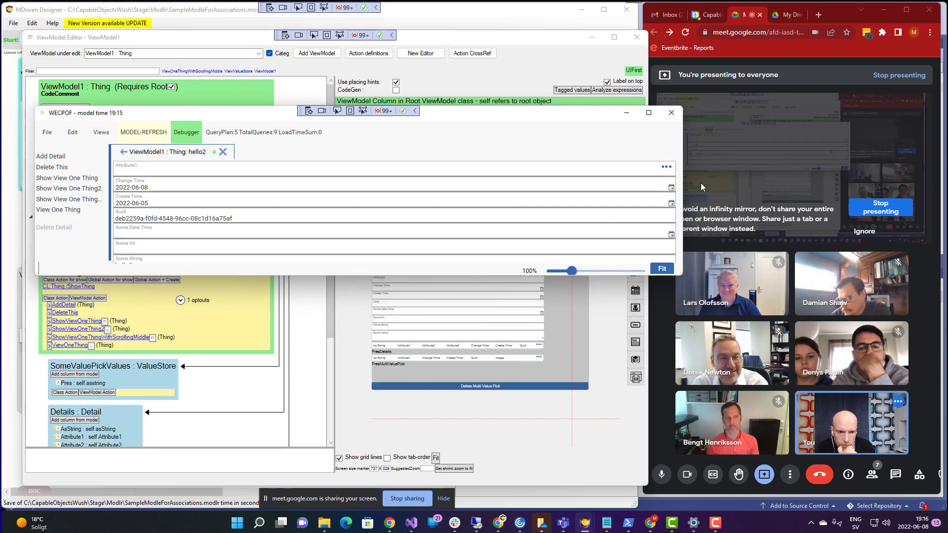
left_click_drag(682, 197, 523, 220)
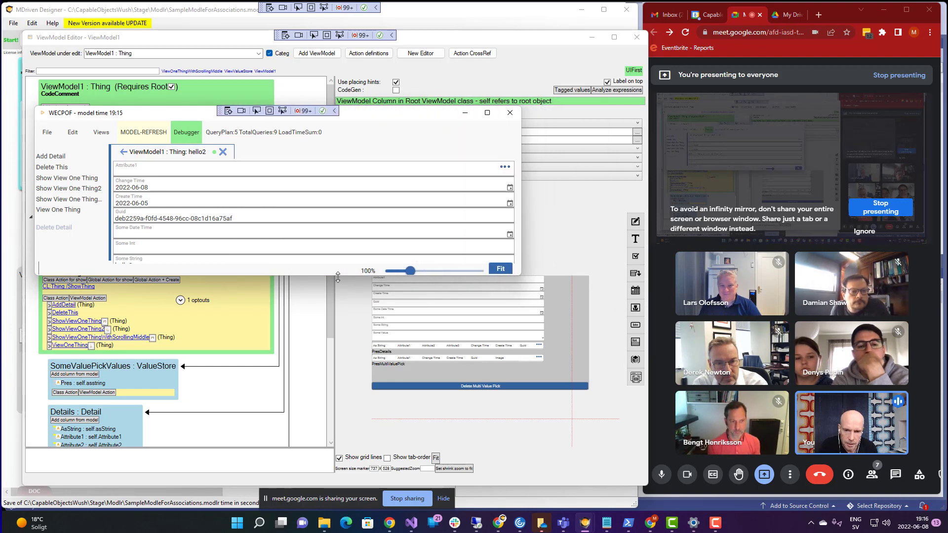
left_click_drag(338, 276, 337, 436)
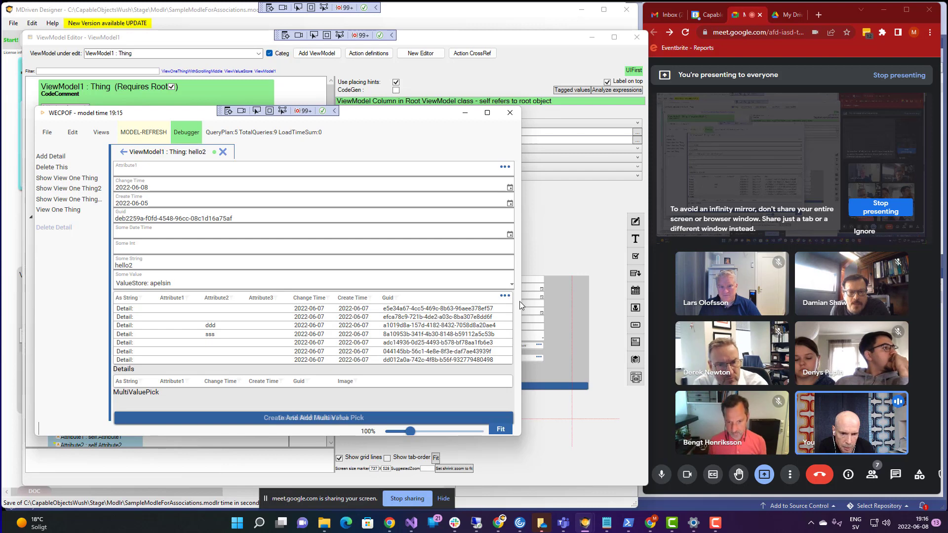
mouse_move(395, 119)
left_mouse_down()
mouse_move(411, 111)
mouse_move(402, 108)
mouse_move(393, 140)
mouse_move(392, 109)
left_mouse_up()
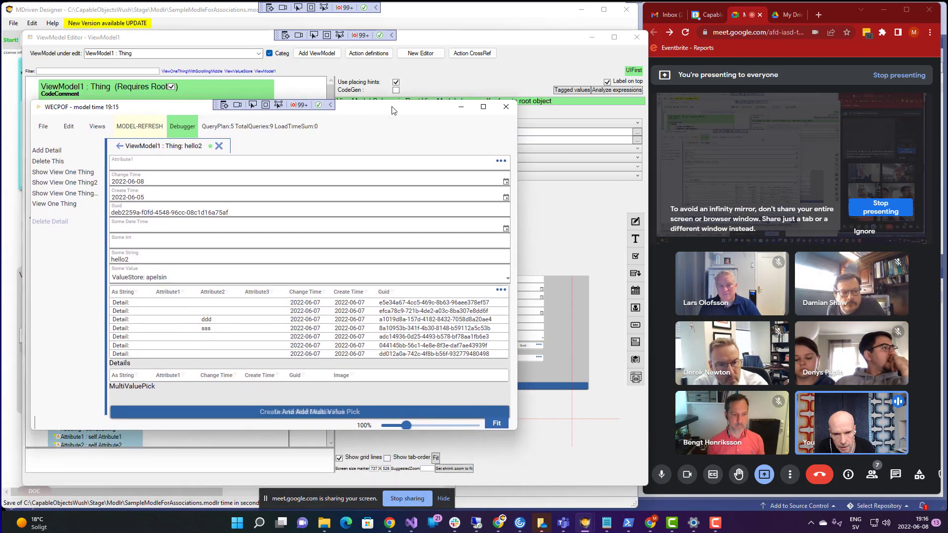
left_click(442, 41)
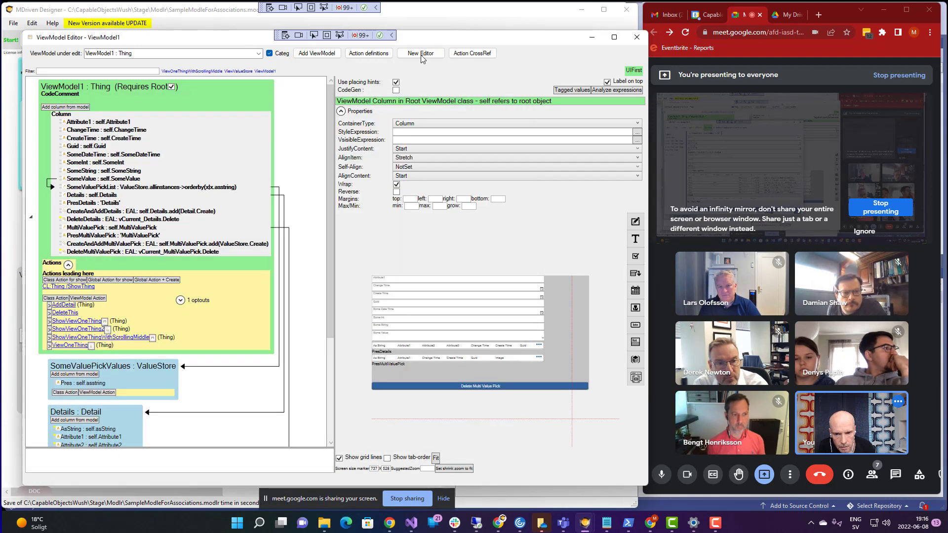
left_click_drag(330, 170, 328, 270)
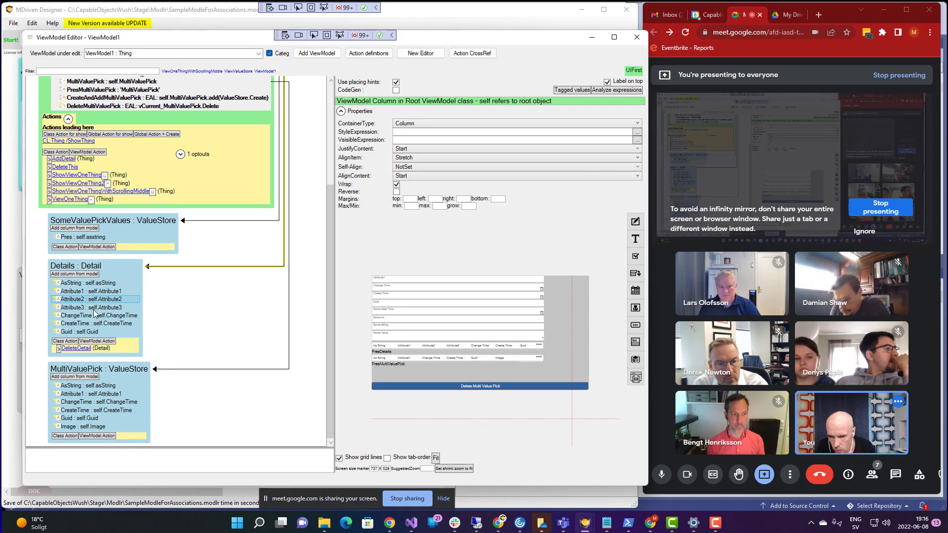
left_click_drag(331, 267, 330, 170)
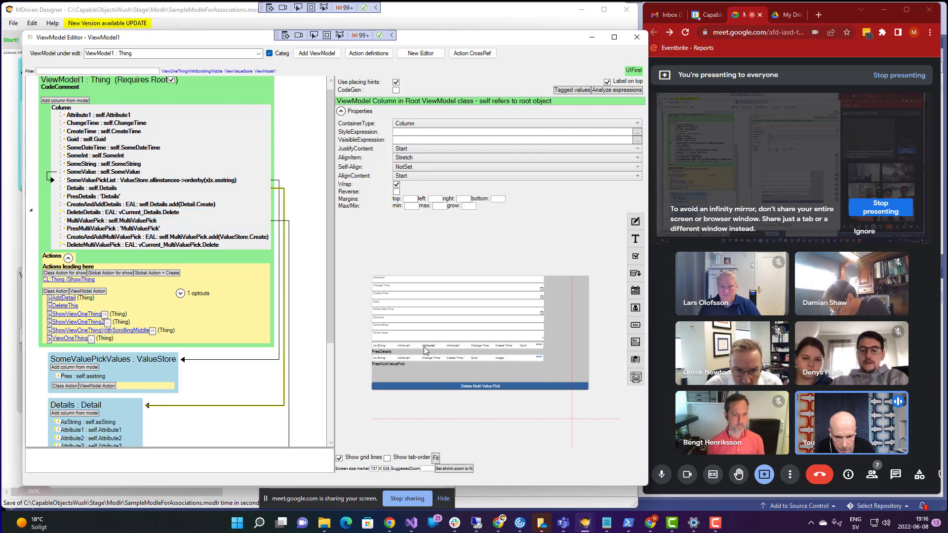
left_click_drag(329, 247, 314, 335)
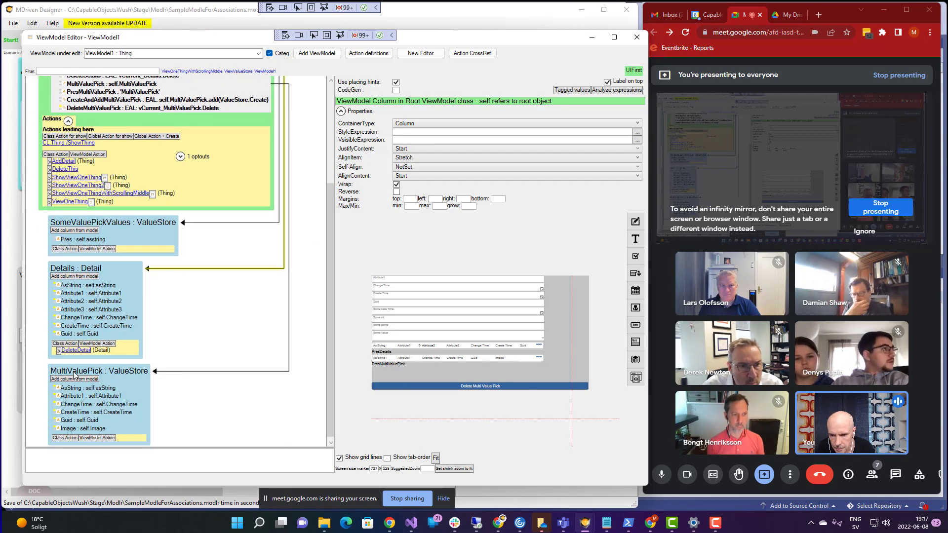
- Add a Row placing container to Details and move AsString, ChangeTime and CreateTime into it
right_click(64, 273)
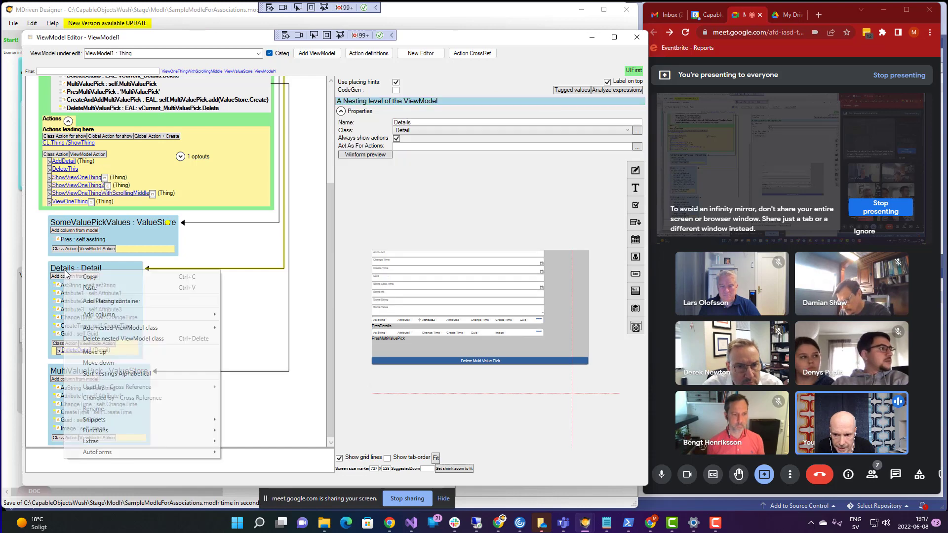
left_click(114, 302)
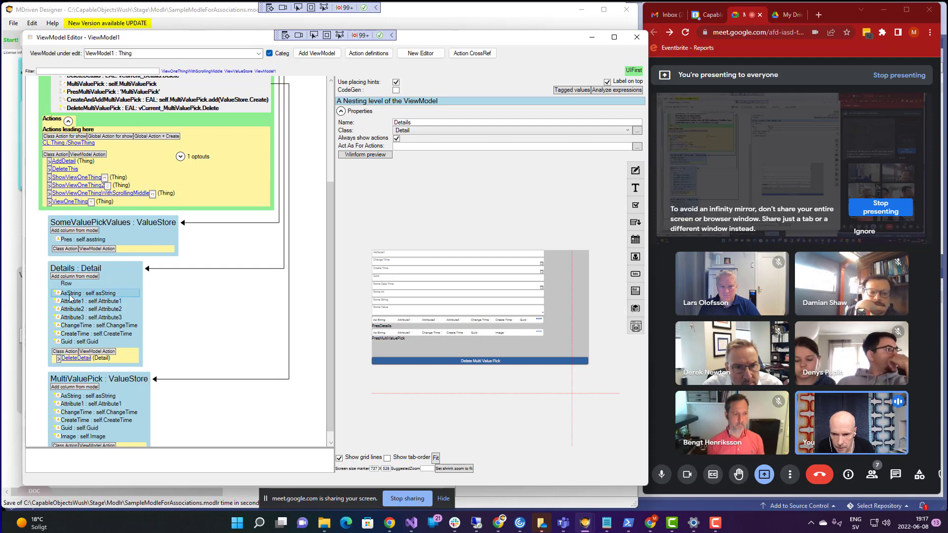
mouse_move(72, 293)
left_mouse_down()
mouse_move(72, 284)
mouse_move(82, 296)
mouse_move(70, 286)
mouse_move(69, 312)
mouse_move(72, 291)
left_mouse_up()
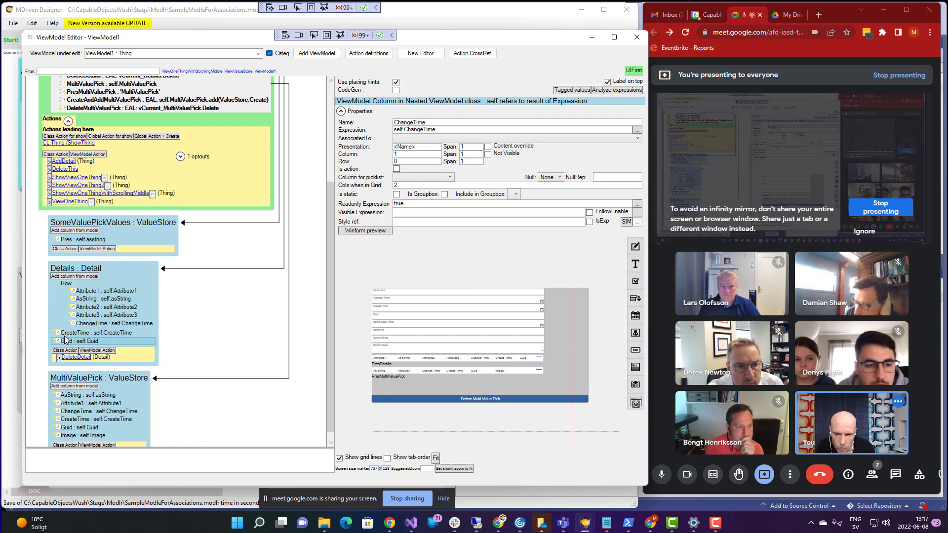
left_click_drag(74, 333, 72, 292)
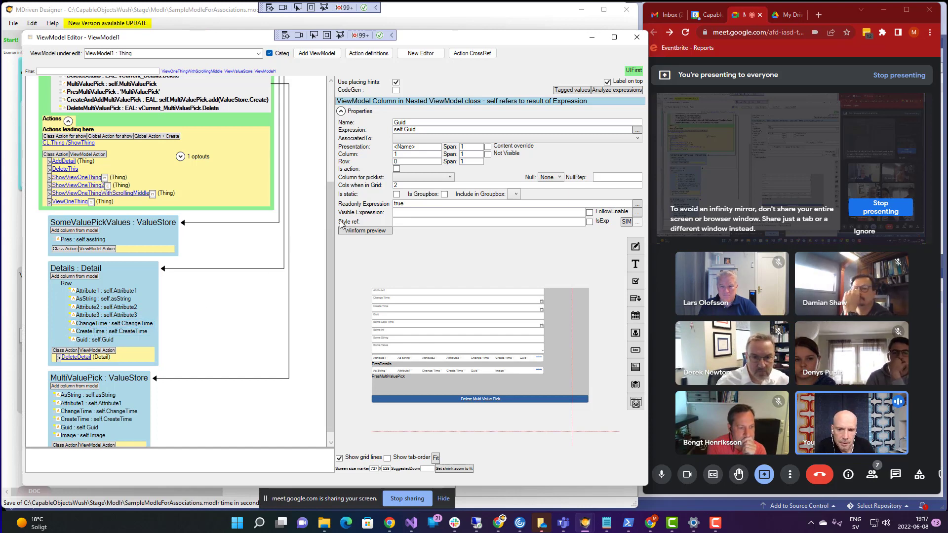
scroll(329, 227, "down", 1)
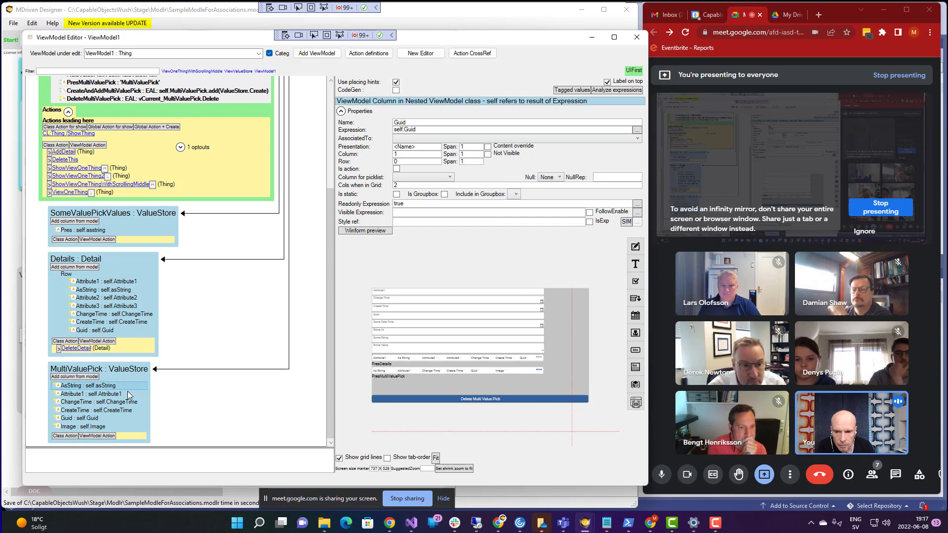
right_click(75, 385)
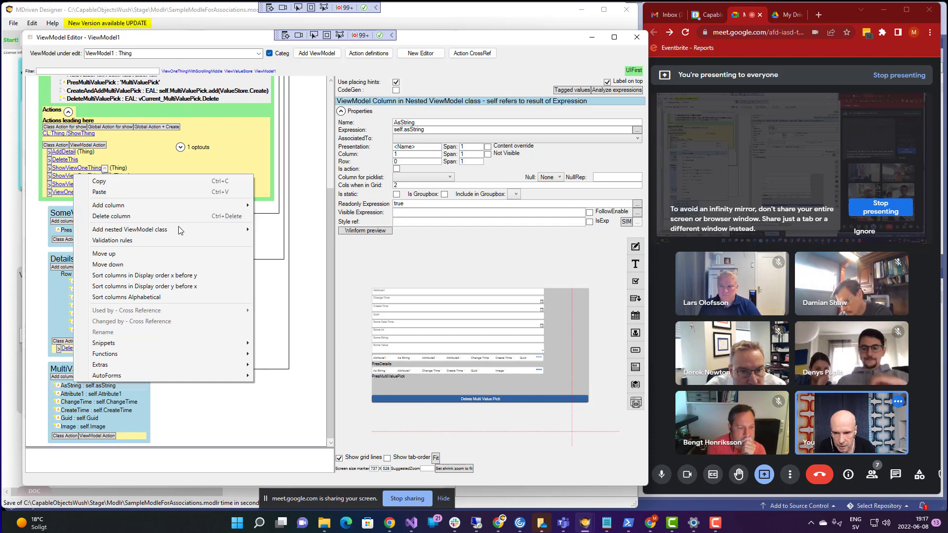
- Add a Row placing container to the MultiValuePick nesting
mouse_move(180, 229)
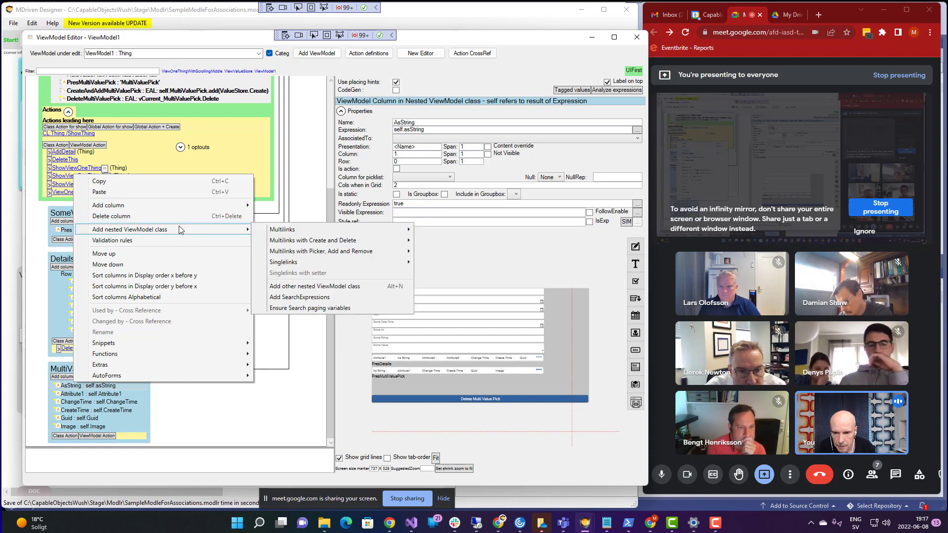
left_click(65, 371)
right_click(65, 372)
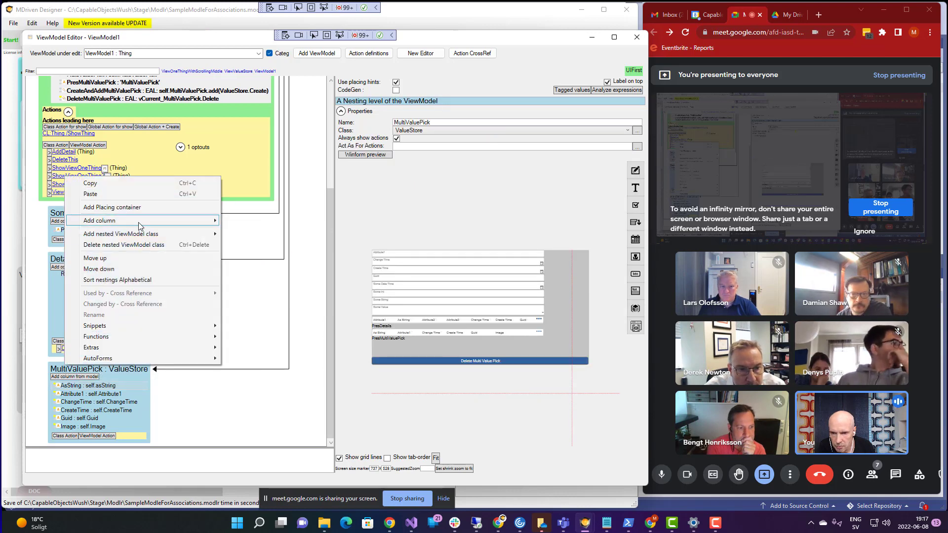
left_click(140, 207)
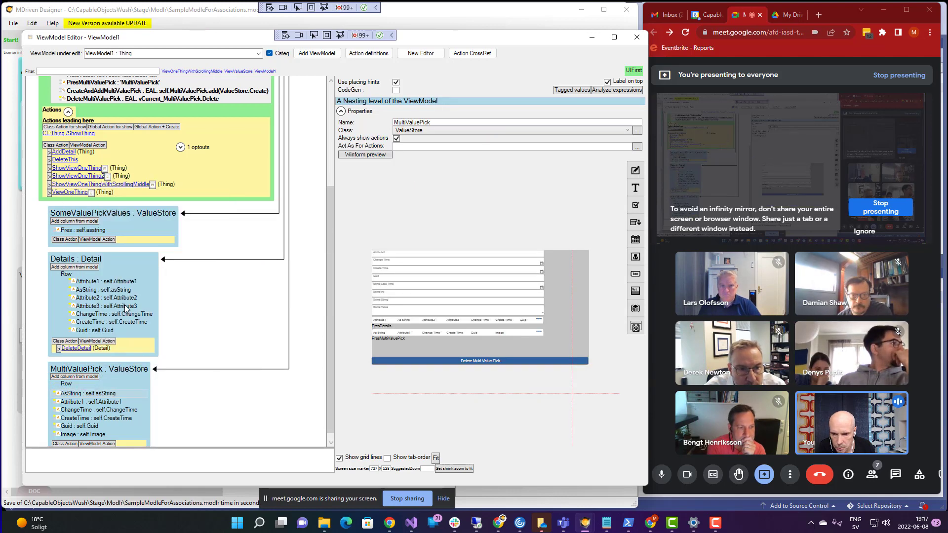
- Move AsString, Attribute1, ChangeTime, CreateTime, Guid and Image into MultiValuePick's Row
left_click(69, 395)
key("ctrl+Right")
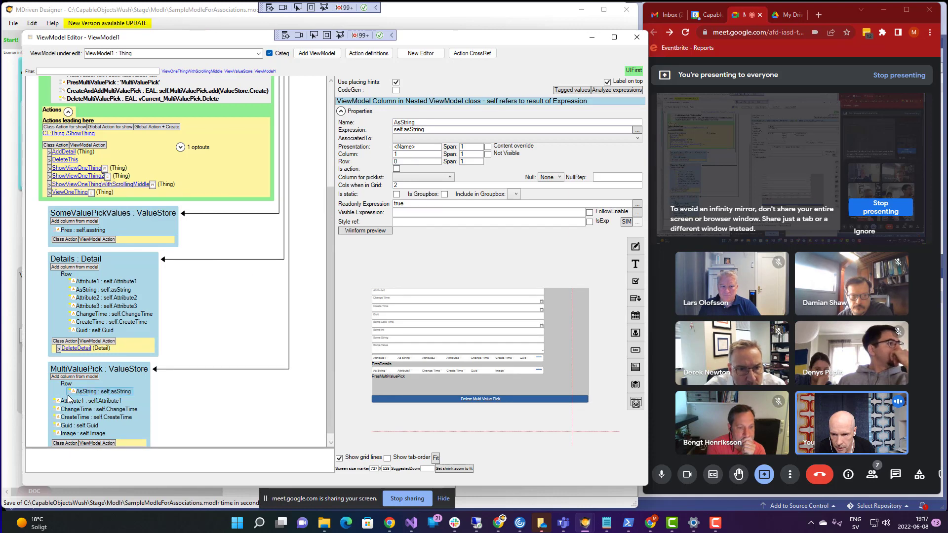
left_click(70, 400)
key("ctrl+Right")
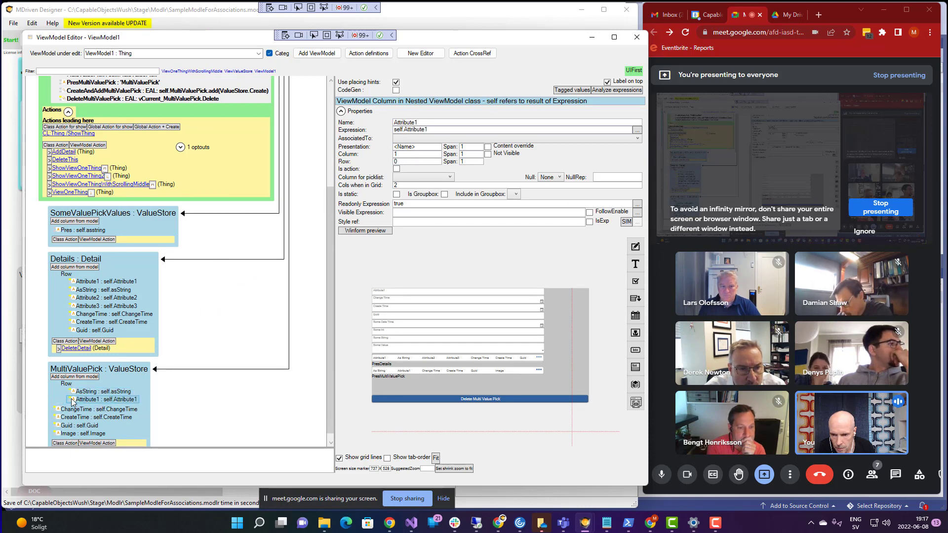
mouse_move(62, 410)
left_mouse_down()
mouse_move(68, 390)
mouse_move(62, 417)
mouse_move(68, 401)
left_mouse_up()
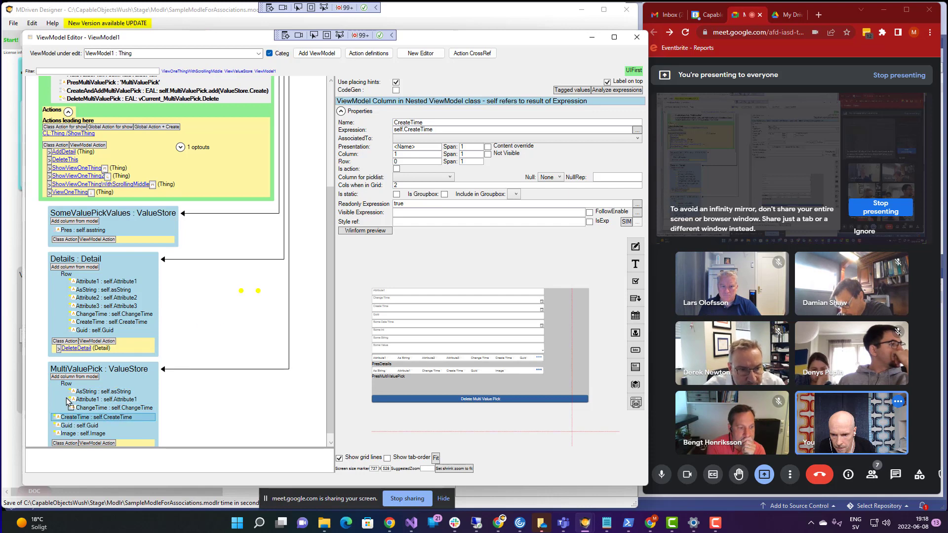
key("ctrl+Right")
left_click(69, 425)
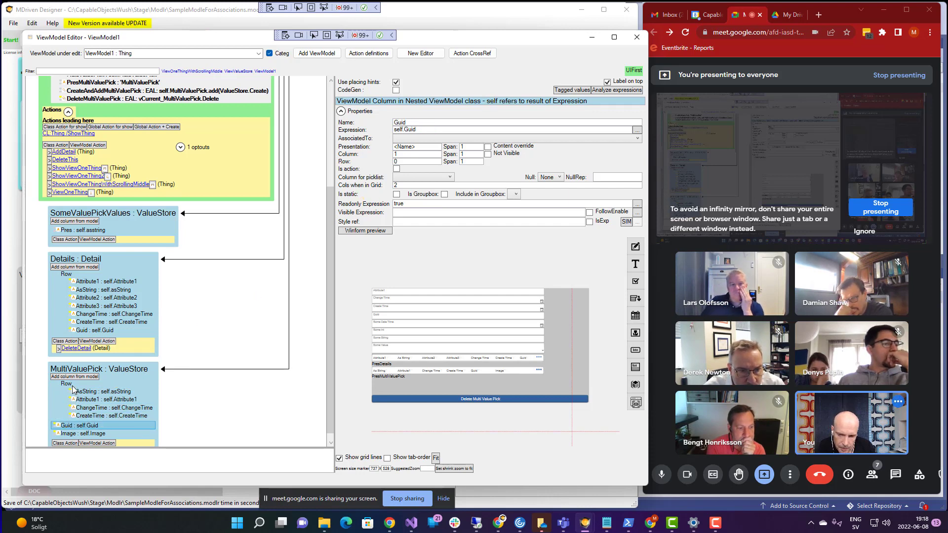
key("ctrl+Right")
left_click(76, 433)
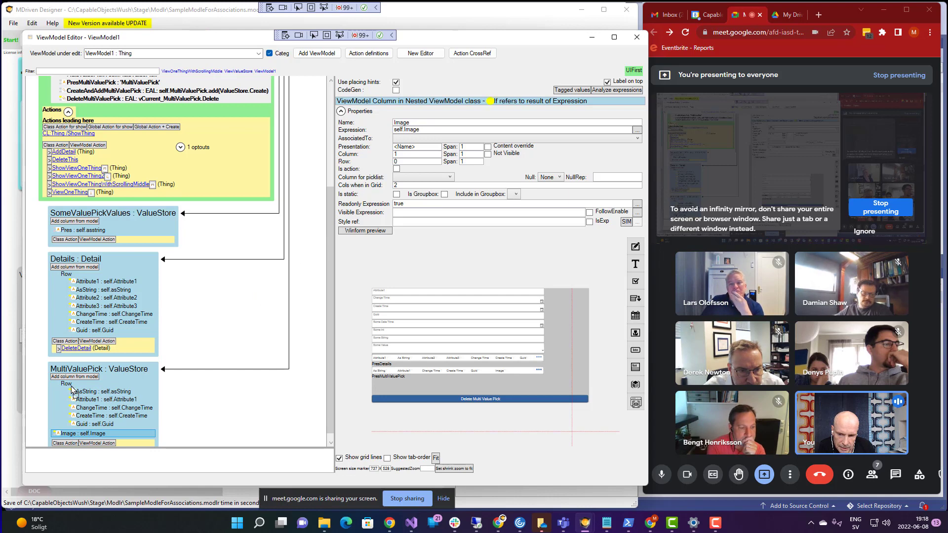
key("ctrl+Right")
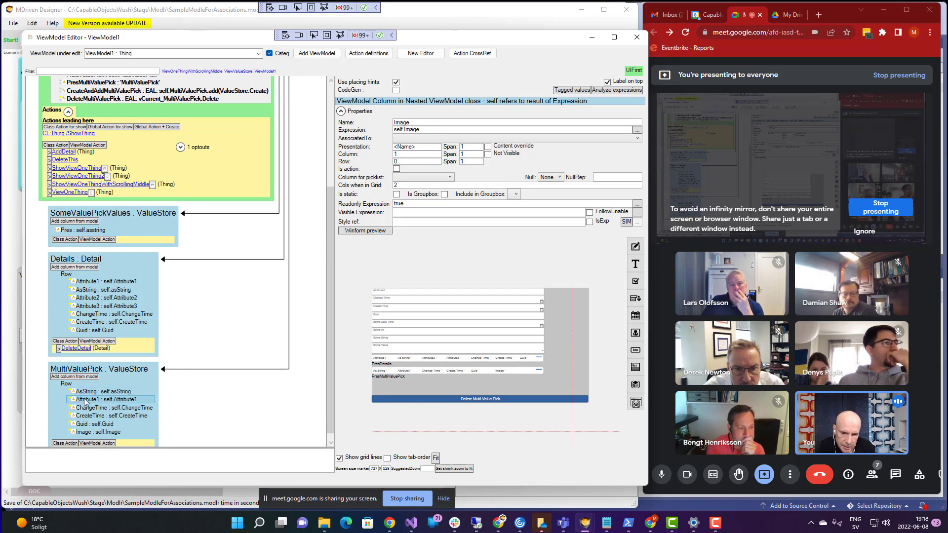
scroll(97, 402, "down", 1)
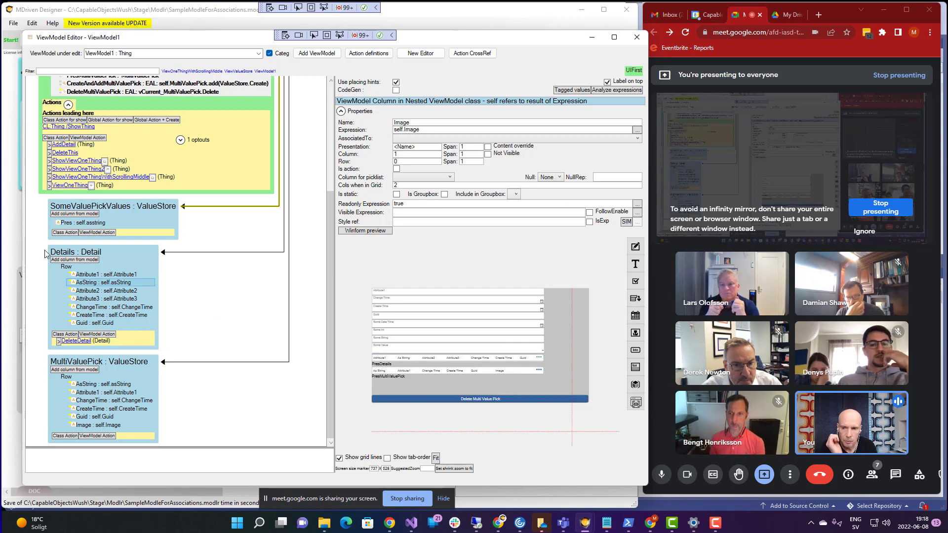
- Add a child Row inside Details' Row container and move Guid into it
left_click(67, 268)
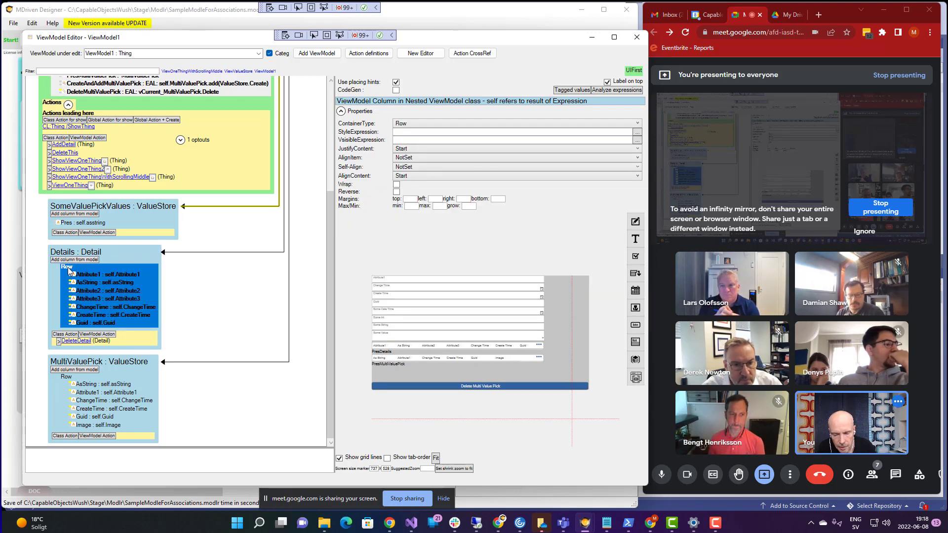
right_click(67, 268)
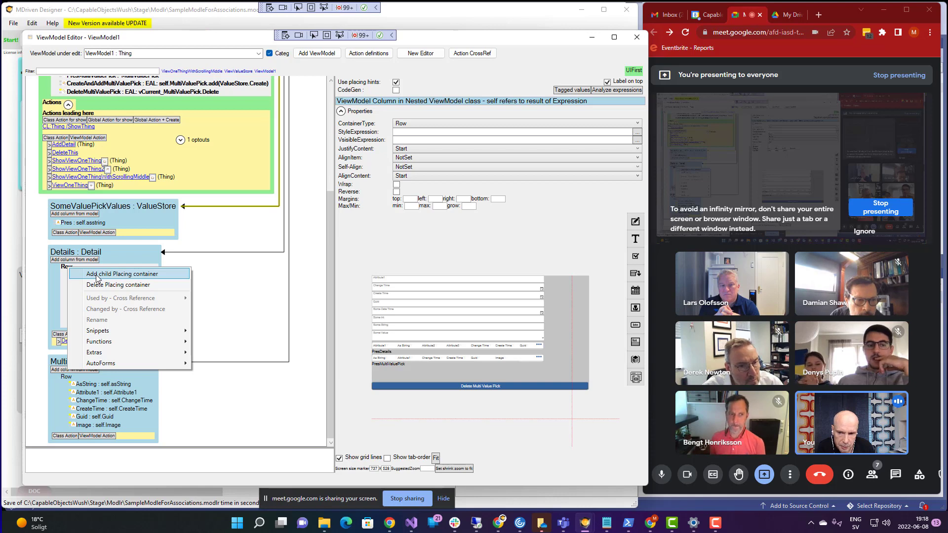
left_click(98, 275)
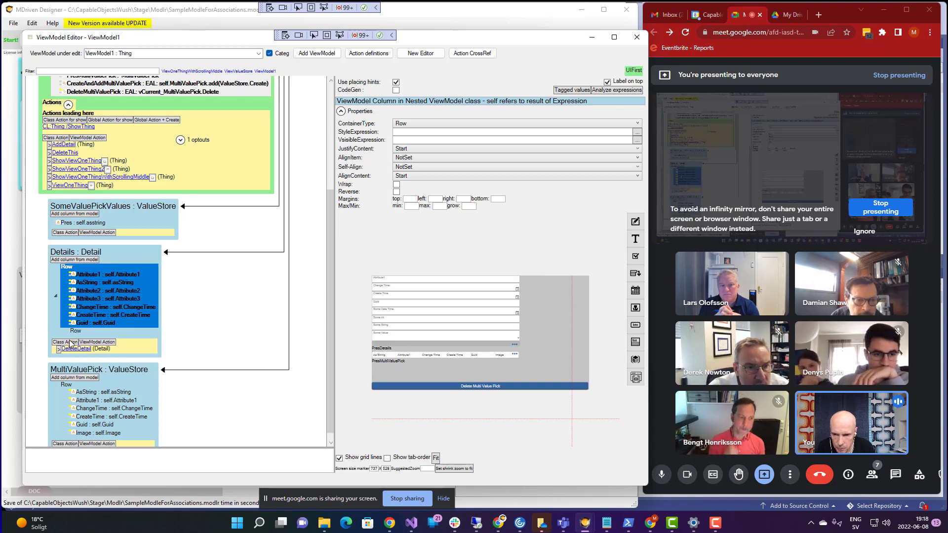
left_click_drag(85, 324, 76, 289)
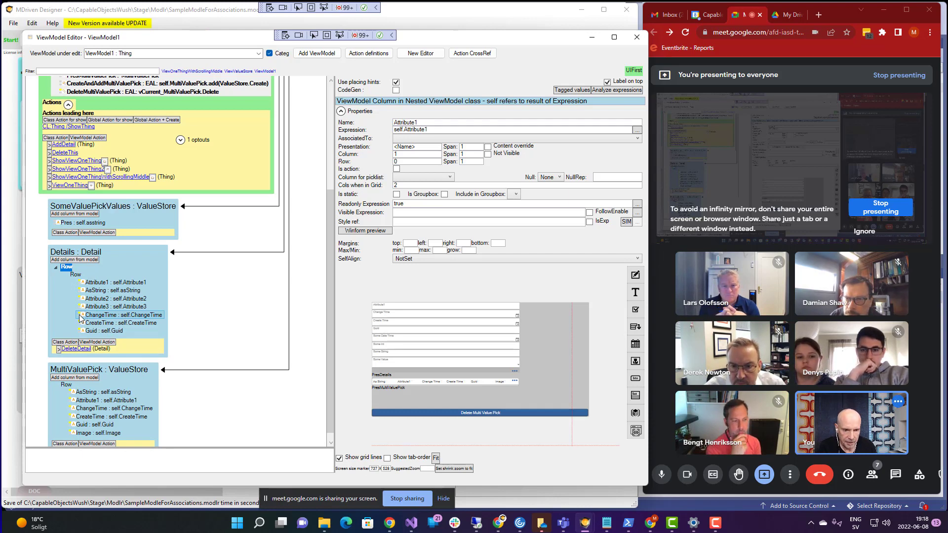
- Add a nested Row inside MultiValuePick's Row and move Image and Guid into it
right_click(68, 387)
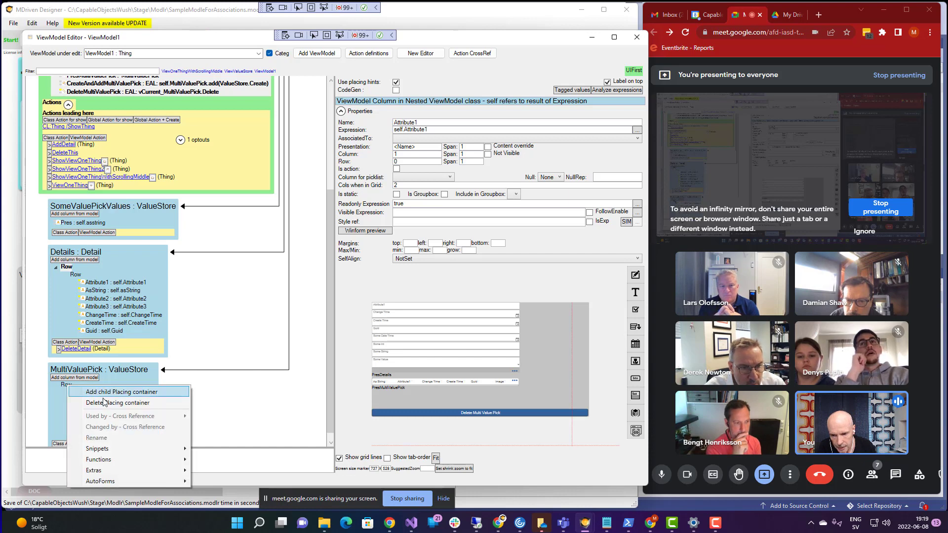
left_click(129, 393)
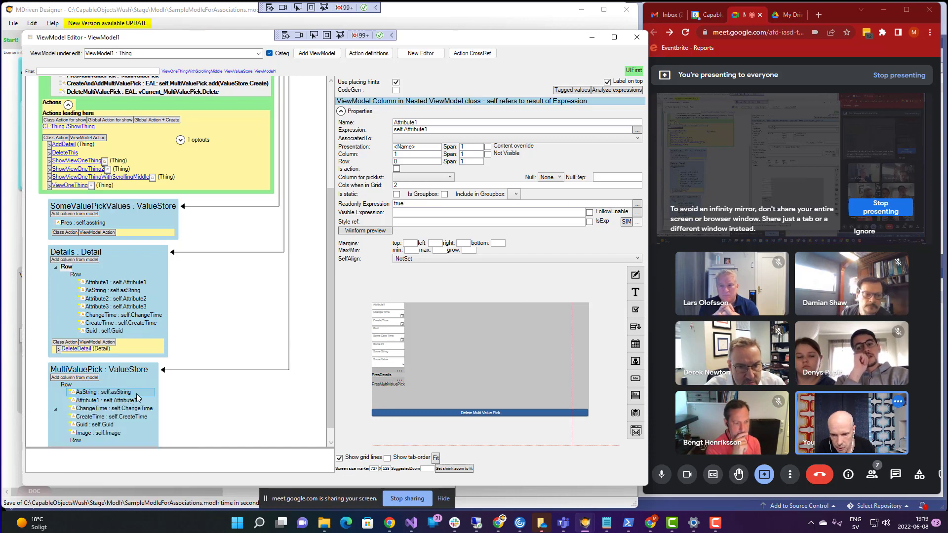
left_click_drag(331, 322, 327, 364)
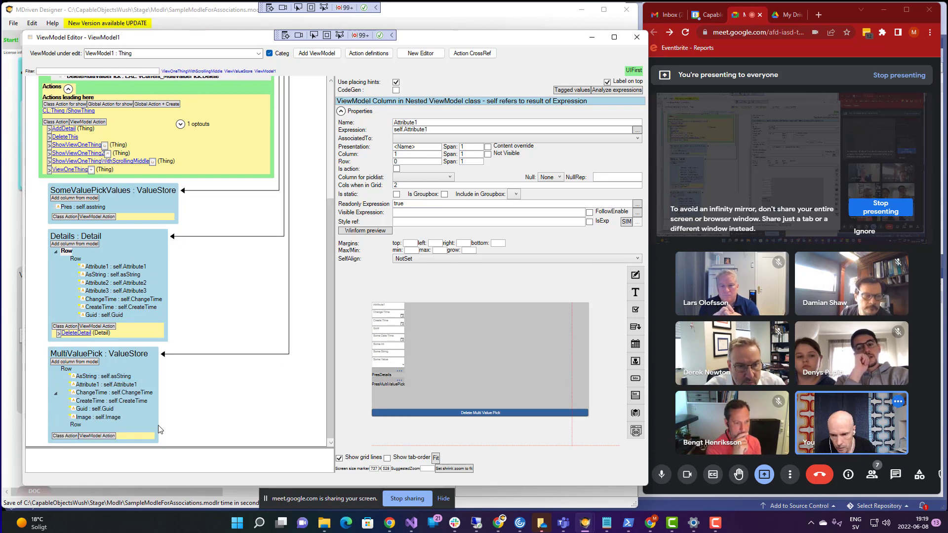
left_click(87, 418)
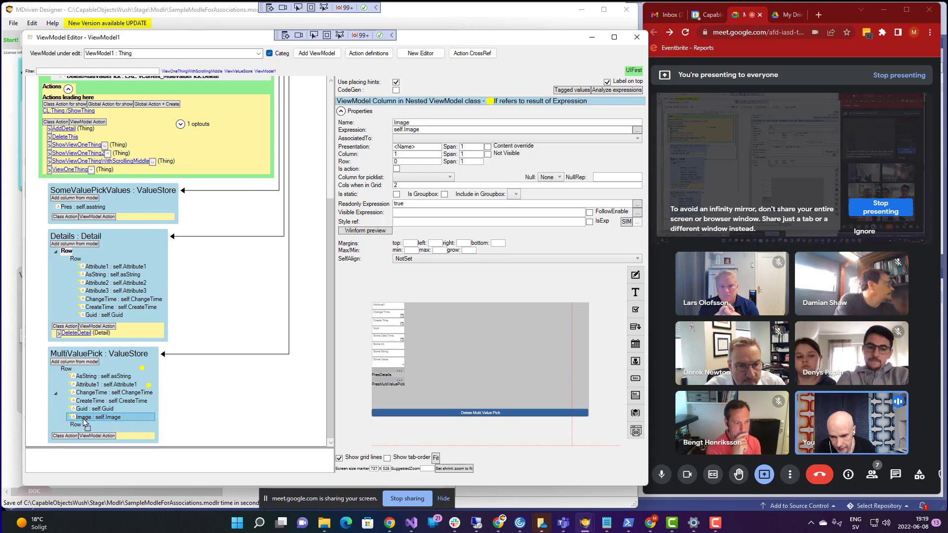
left_click_drag(79, 424, 78, 393)
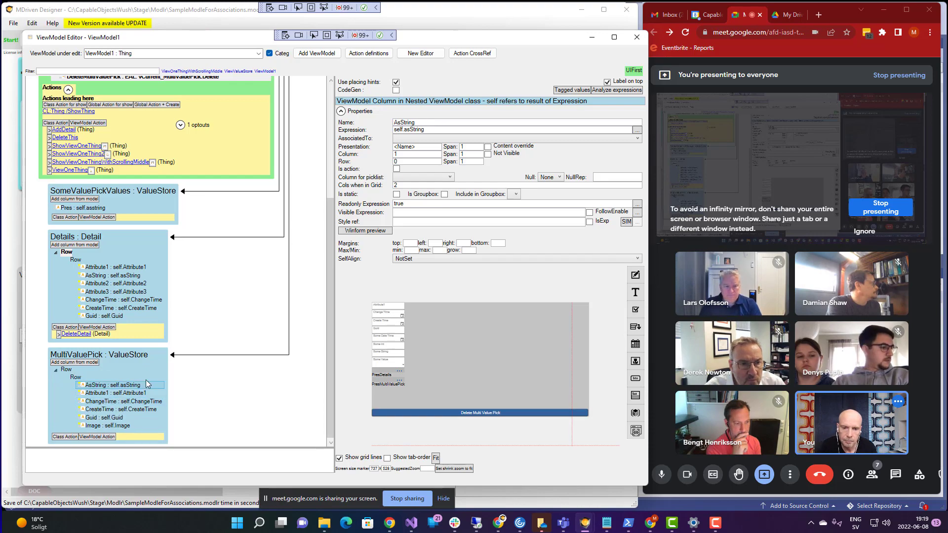
- Refresh and enlarge the WECPOF preview to see Details as a row, then return to the editor
key("super+Tab")
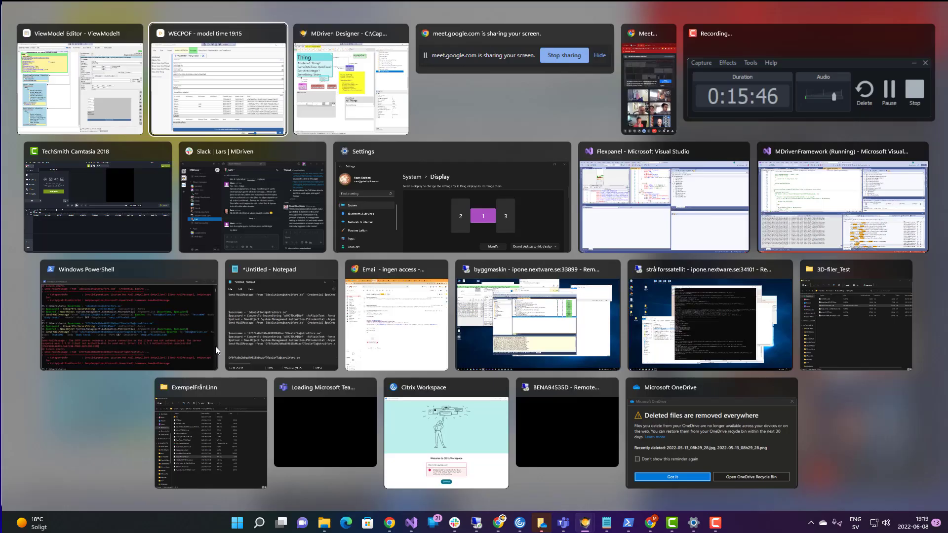
key("Return")
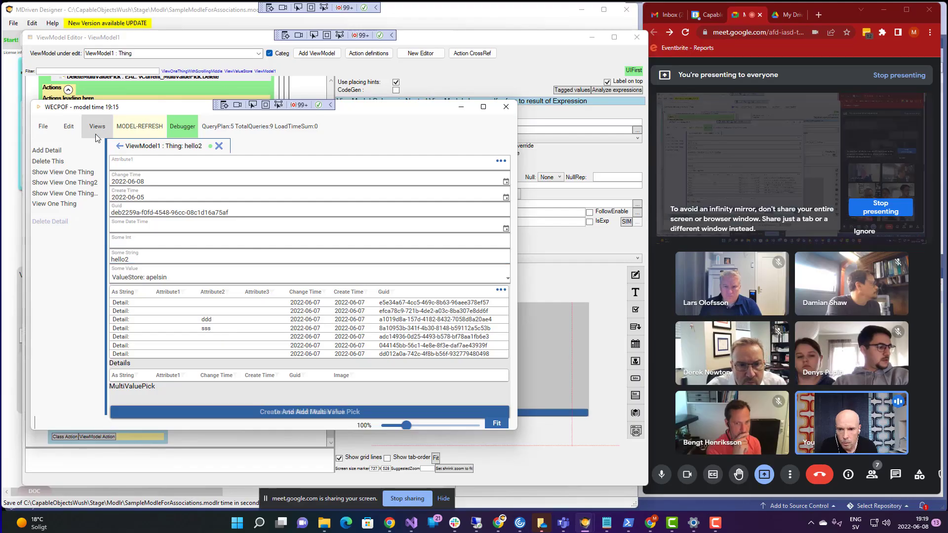
left_click(137, 130)
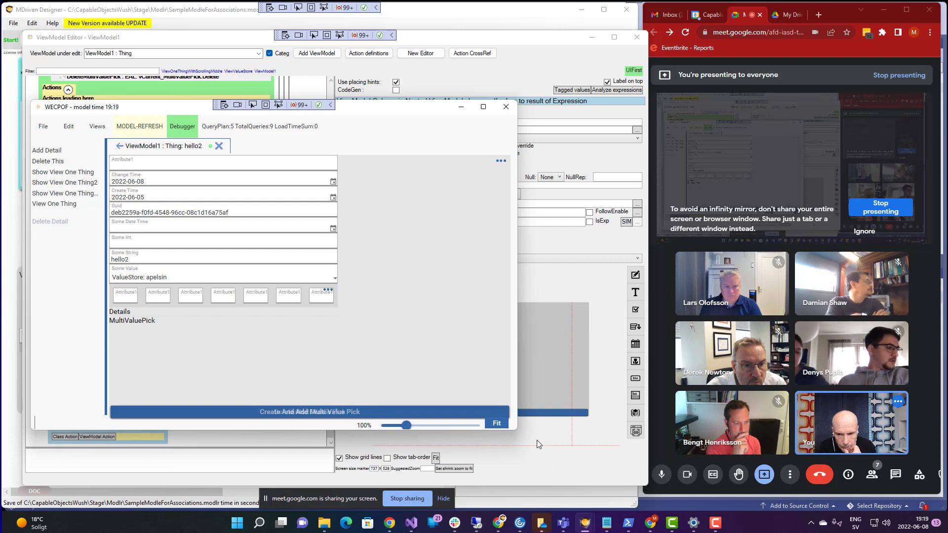
left_click_drag(516, 429, 603, 501)
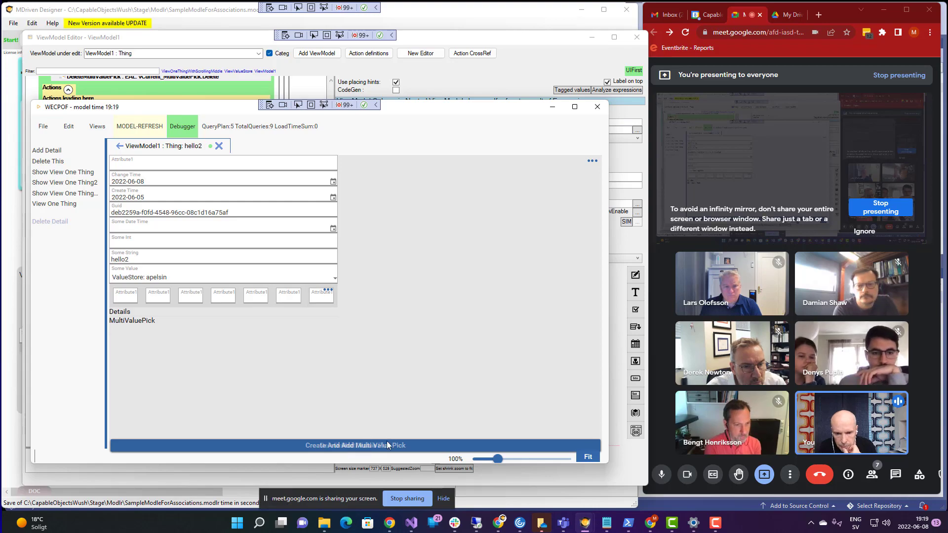
key("alt+Tab")
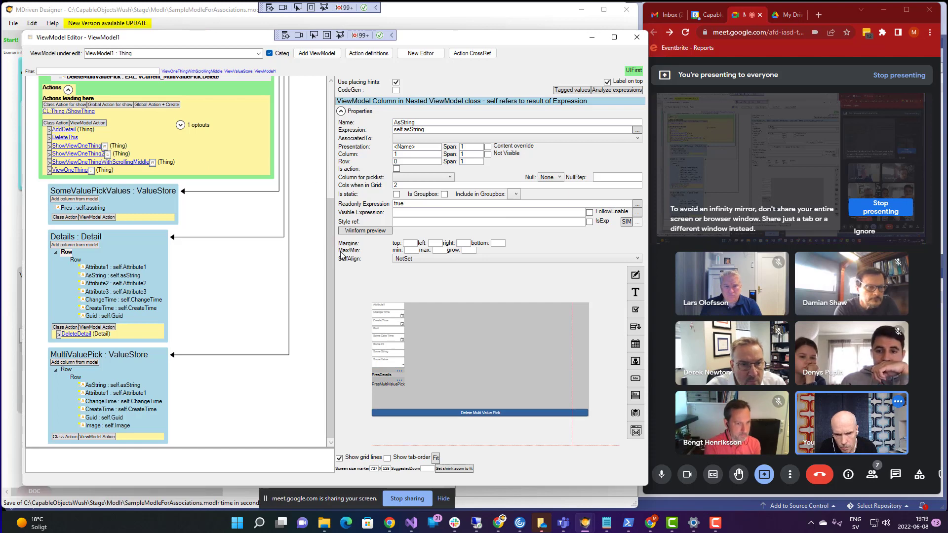
- Delete the DeleteMultiValuePick and CreateAndAddMultiValuePick columns
left_click_drag(328, 235, 328, 120)
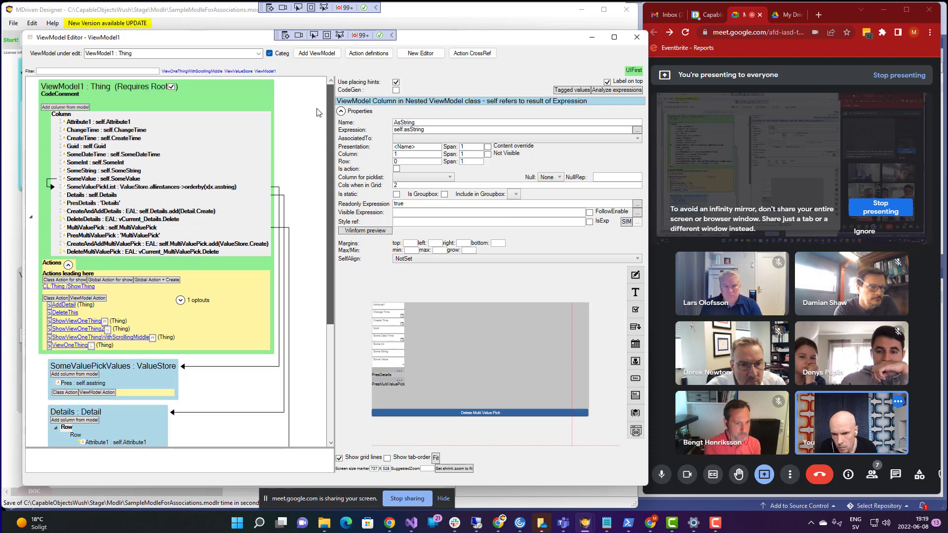
left_click(119, 251)
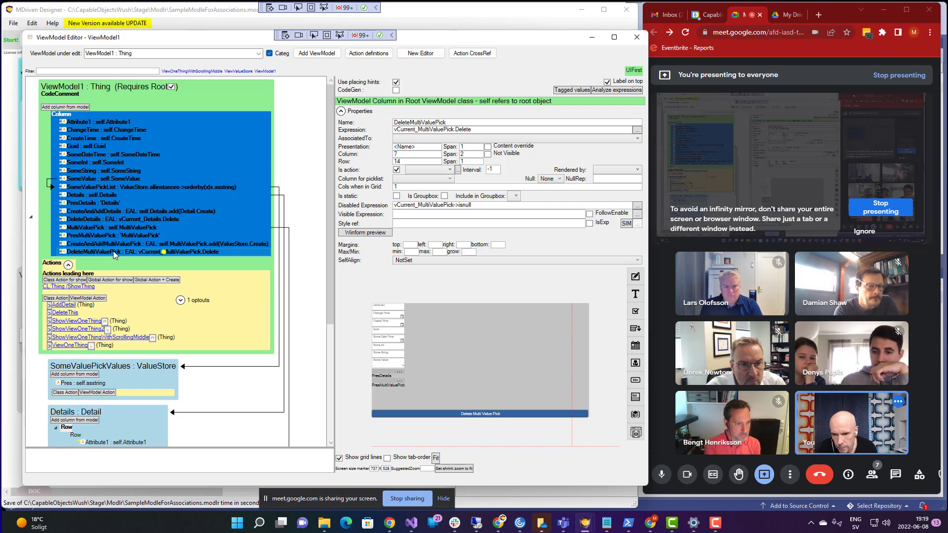
right_click(114, 251)
left_click(151, 294)
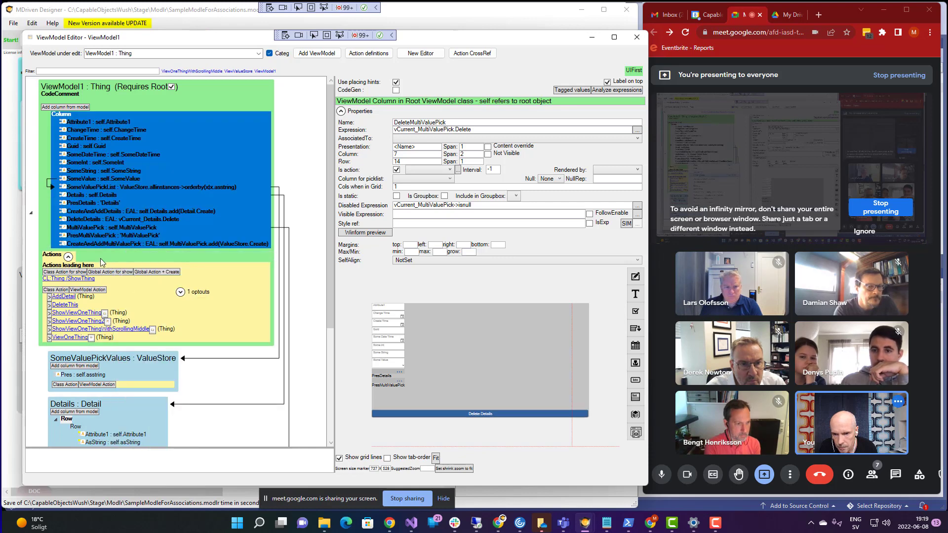
left_click(95, 244)
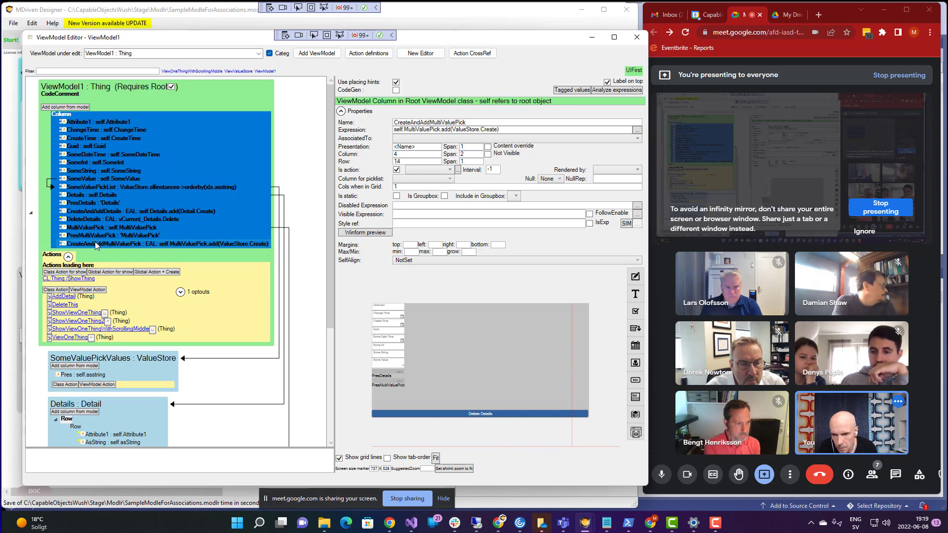
right_click(97, 245)
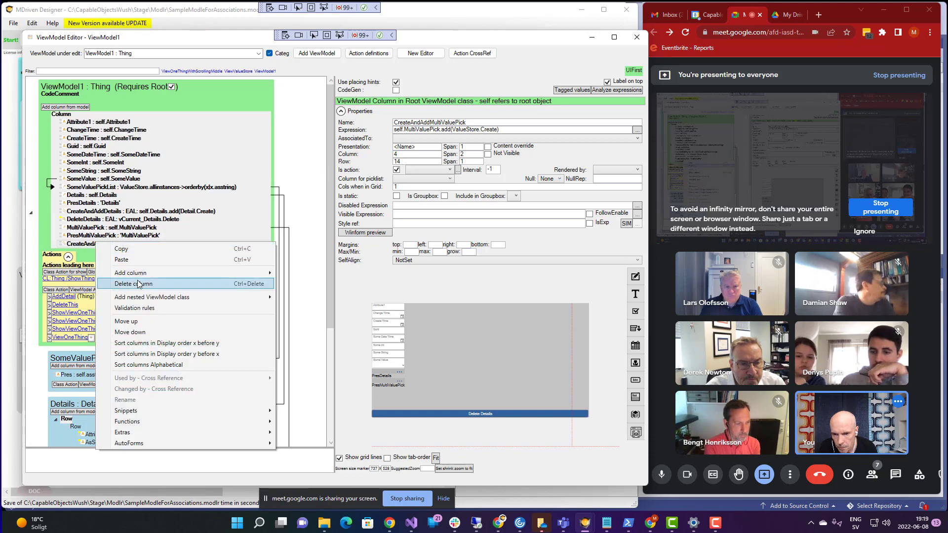
left_click(139, 284)
- Delete the DeleteDetails and CreateAndAddDetails columns
left_click(91, 218)
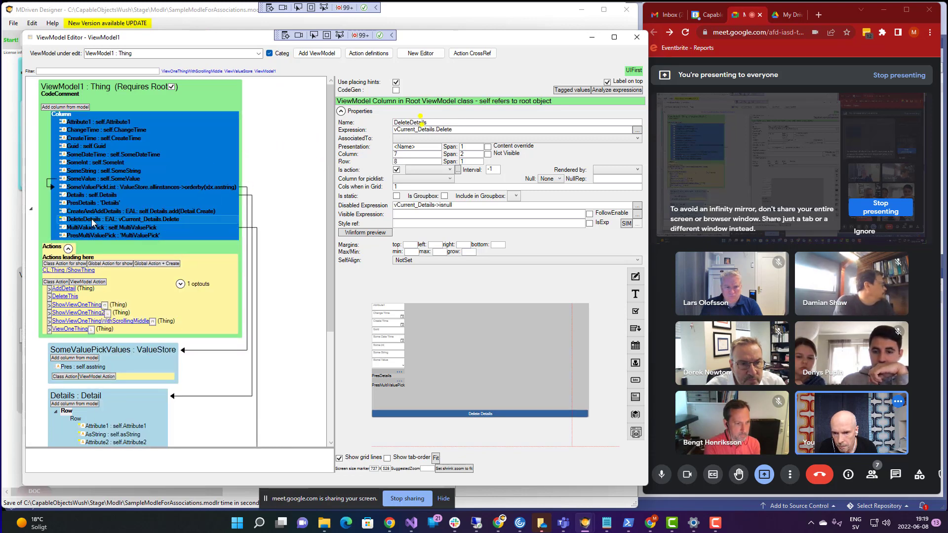
right_click(91, 218)
left_click(133, 258)
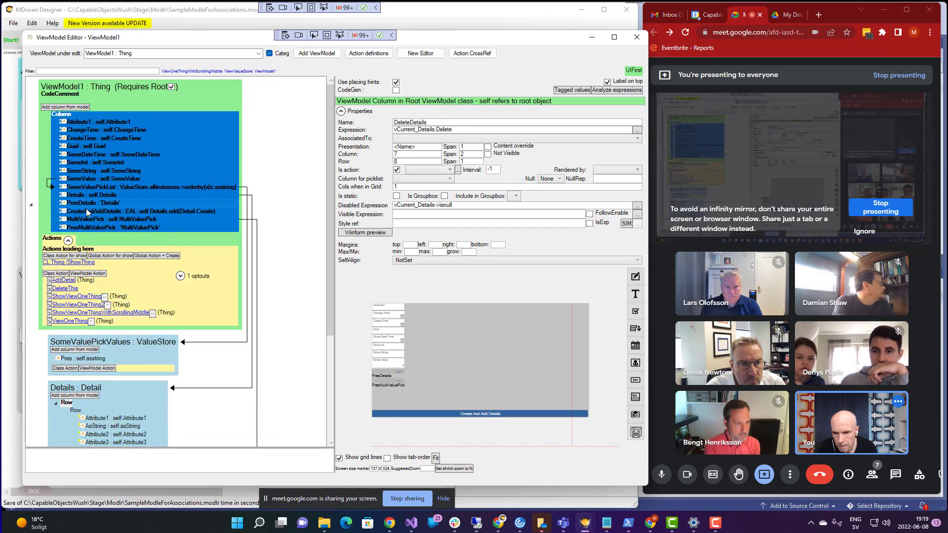
left_click(87, 212)
right_click(85, 214)
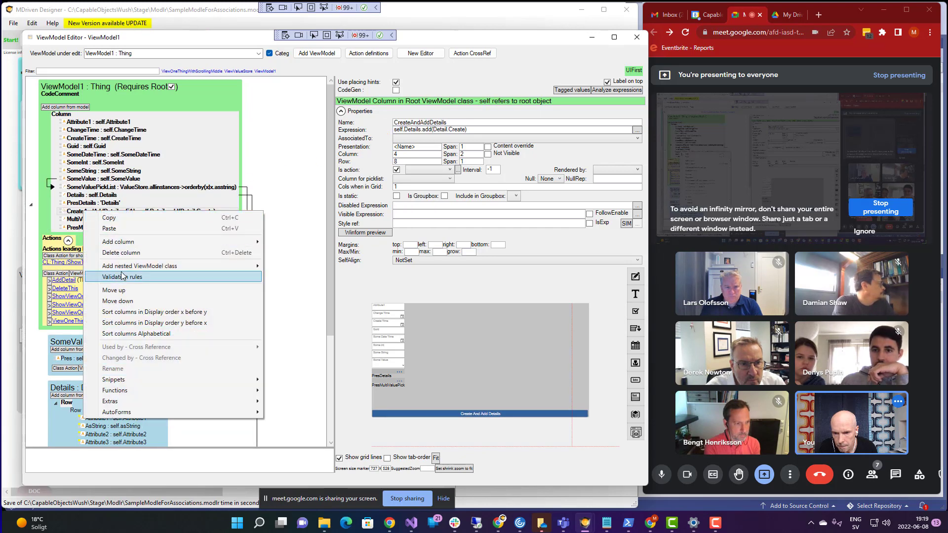
left_click(127, 254)
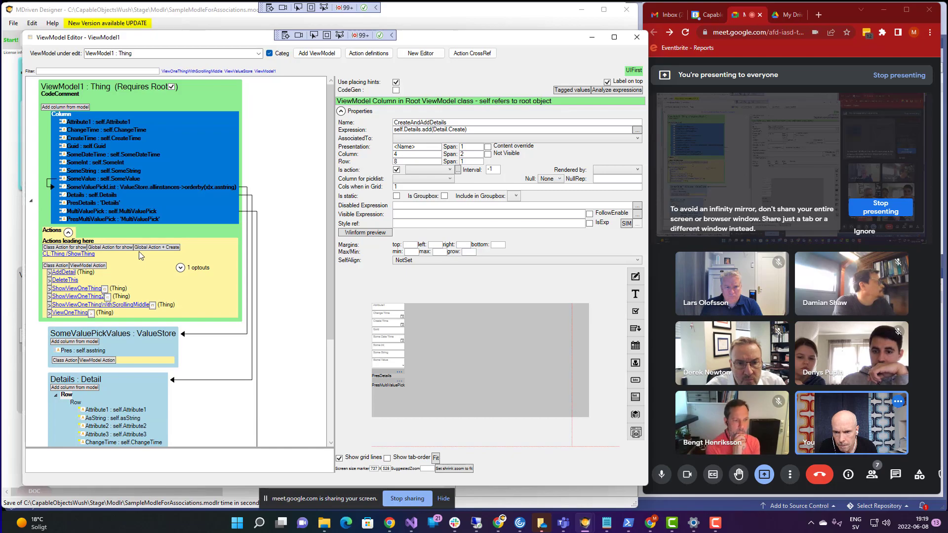
- Refresh WECPOF to confirm the create and delete actions are gone, then return to the ViewModel Editor
key("alt+Tab")
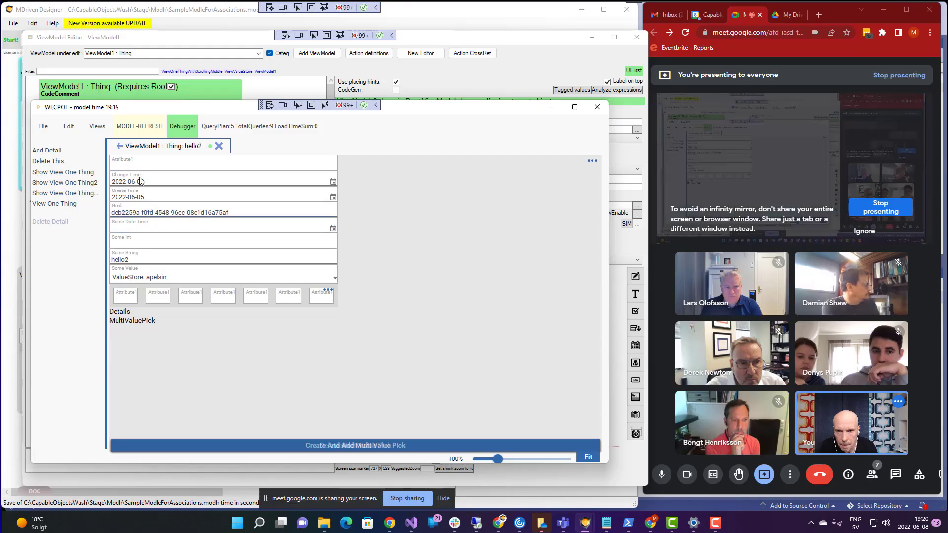
left_click(145, 130)
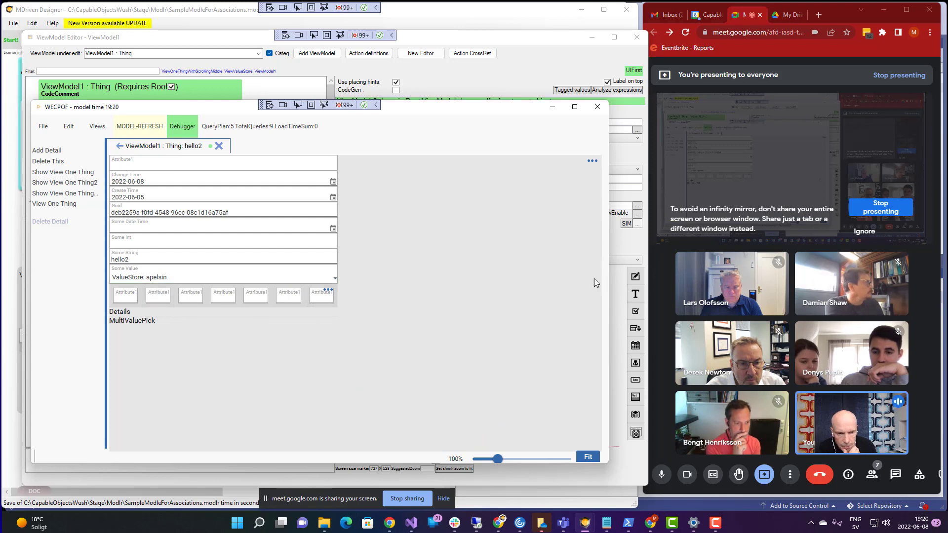
left_click_drag(608, 269, 294, 274)
left_click_drag(457, 275, 460, 275)
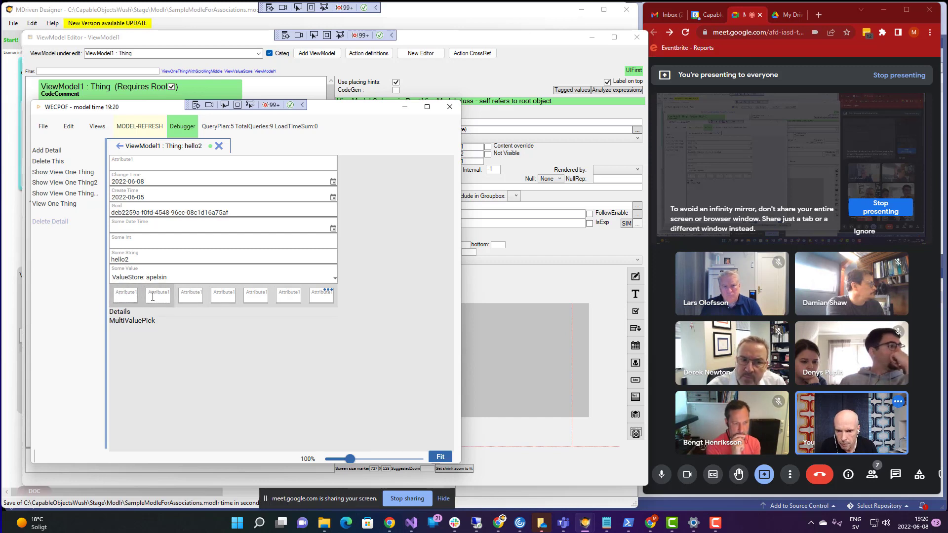
left_click(420, 42)
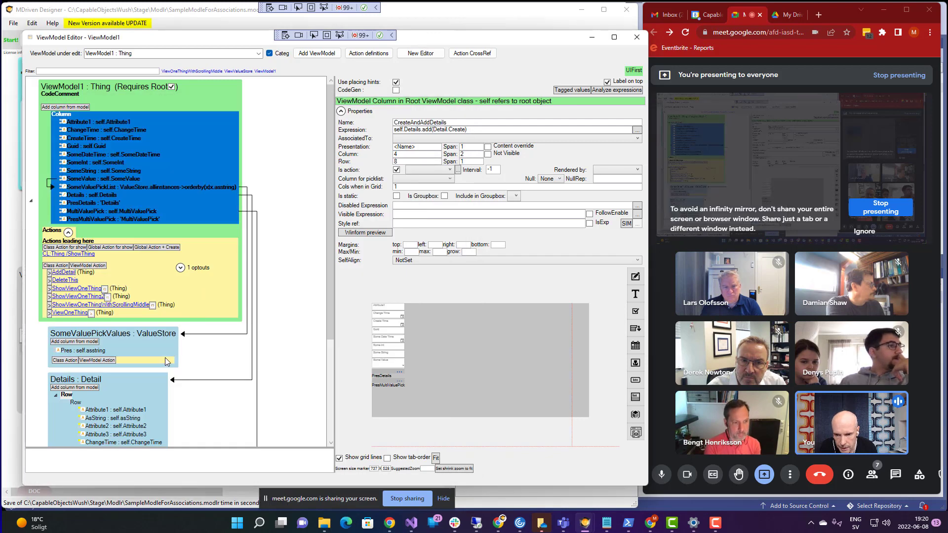
- Select Attribute1 under Details and reload the WECPOF preview with MODEL-REFRESH
scroll(165, 358, "down", 1)
left_click(122, 351)
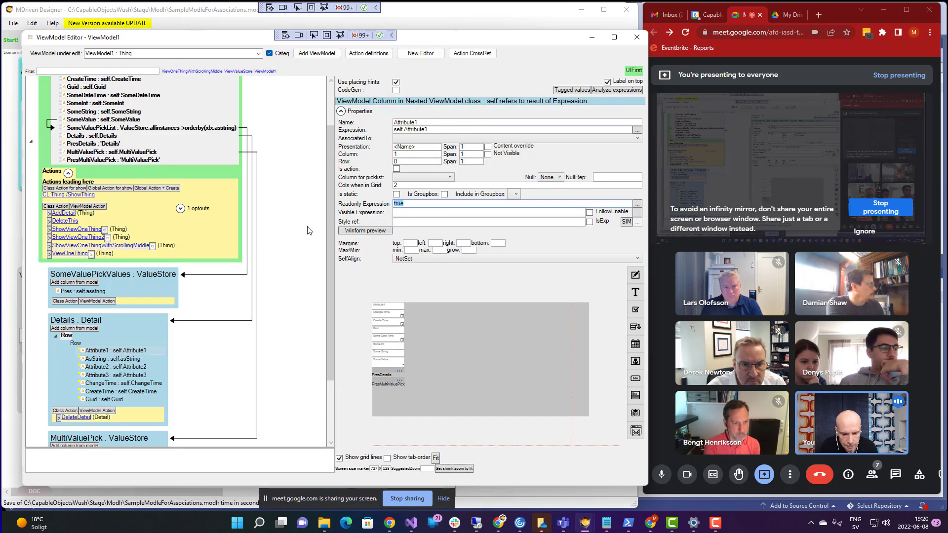
key("alt+Tab")
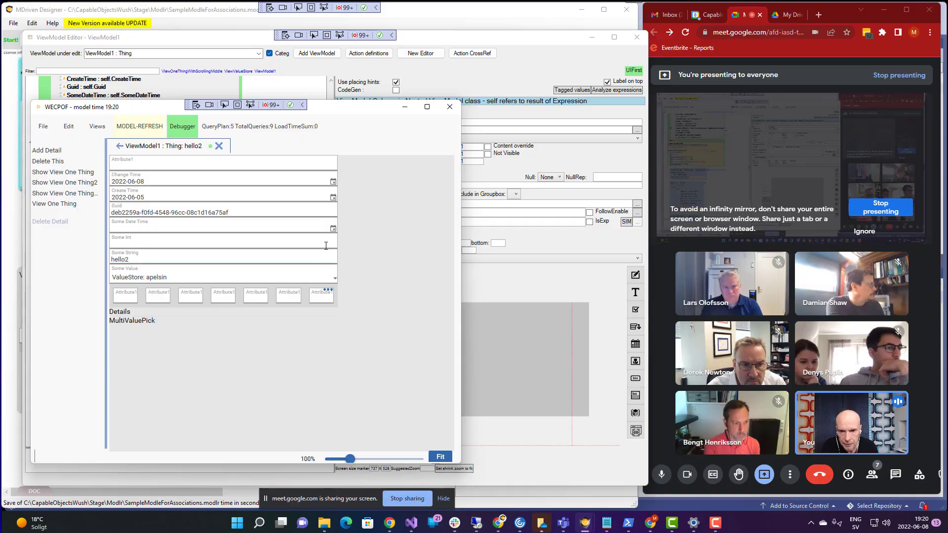
left_click(144, 128)
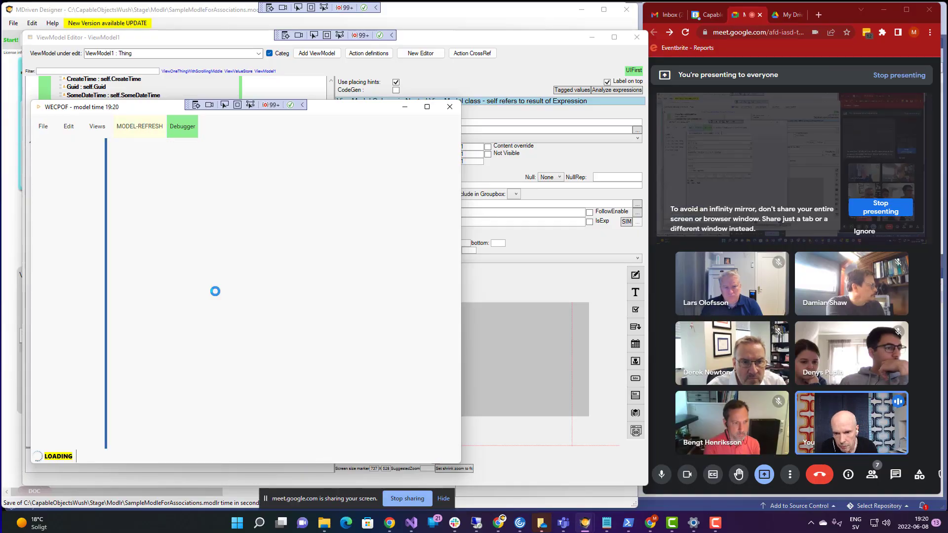
- Enter aaa and ddd in the first two Attribute1 cells of the detail row, then return to the editor
left_click(147, 300)
type("aaa")
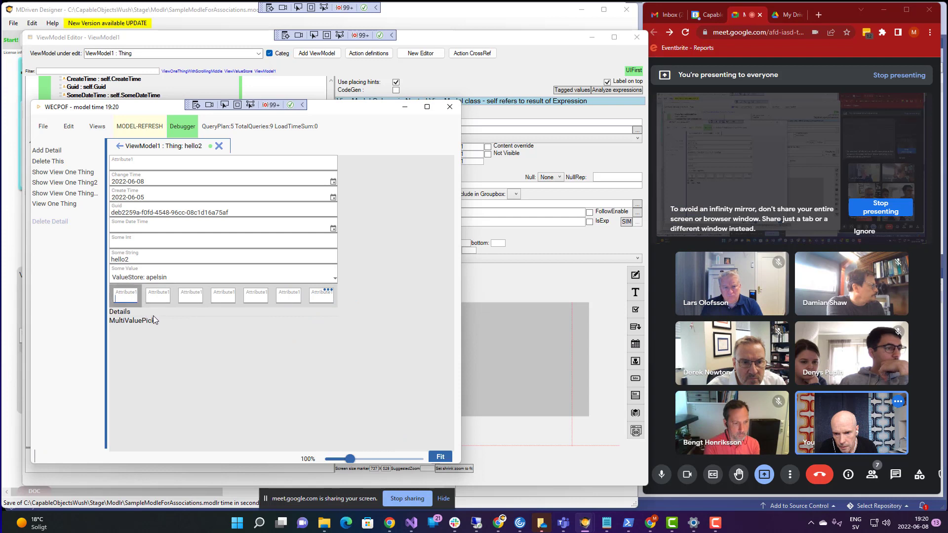
left_click(154, 303)
type("d")
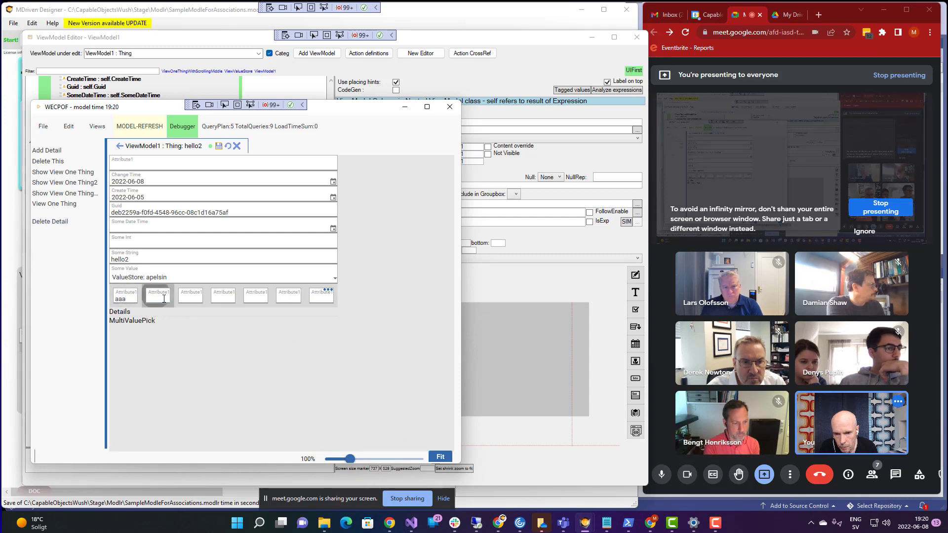
type("dd")
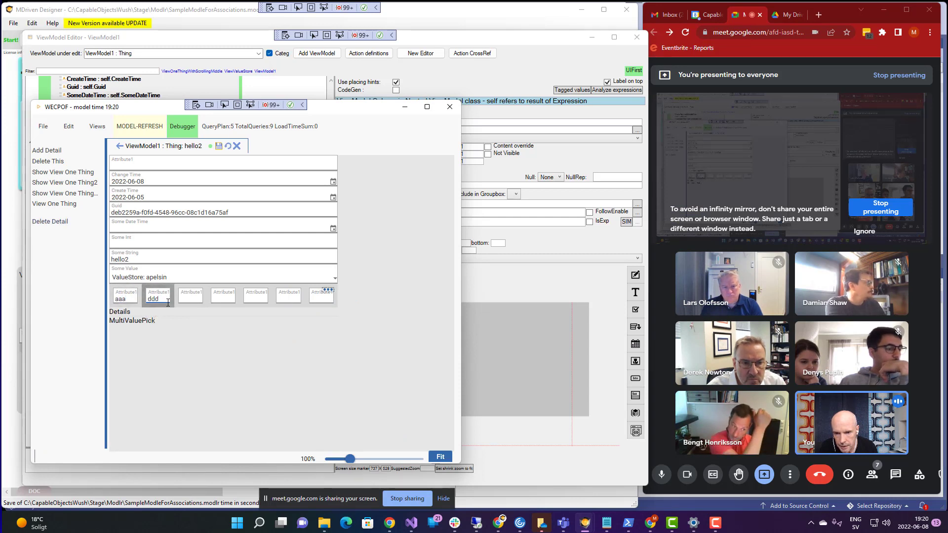
left_click(192, 298)
key("alt+Tab")
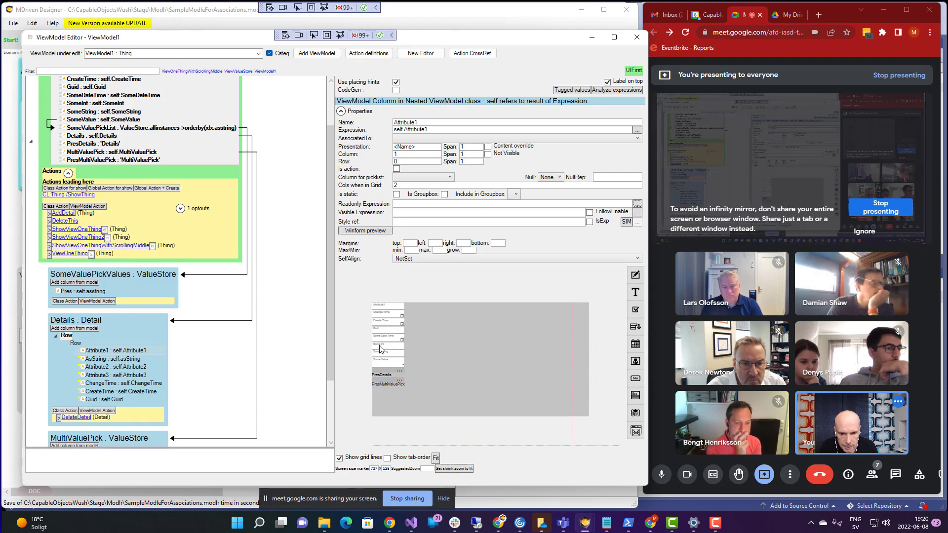
- Change the ContainerType of Details' outer Row container to Column
left_click(66, 336)
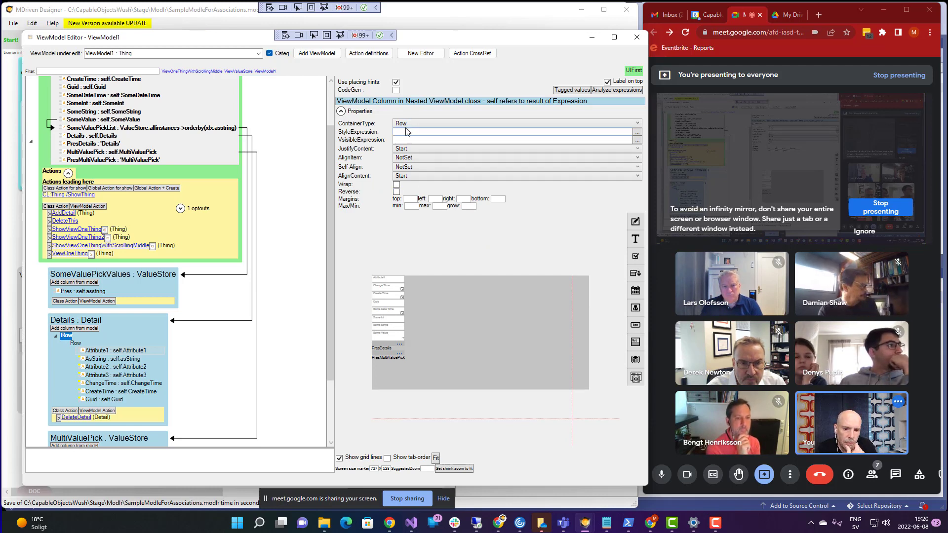
left_click(73, 343)
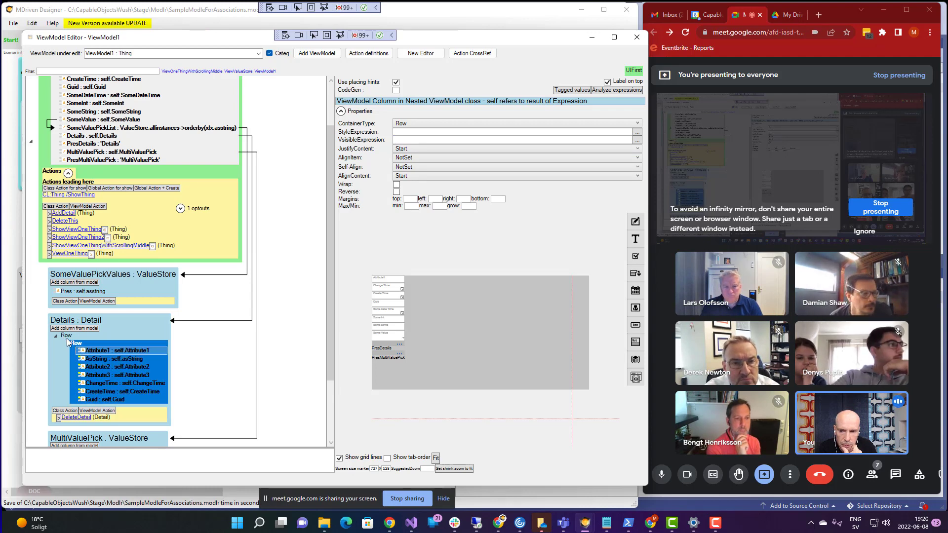
left_click(67, 337)
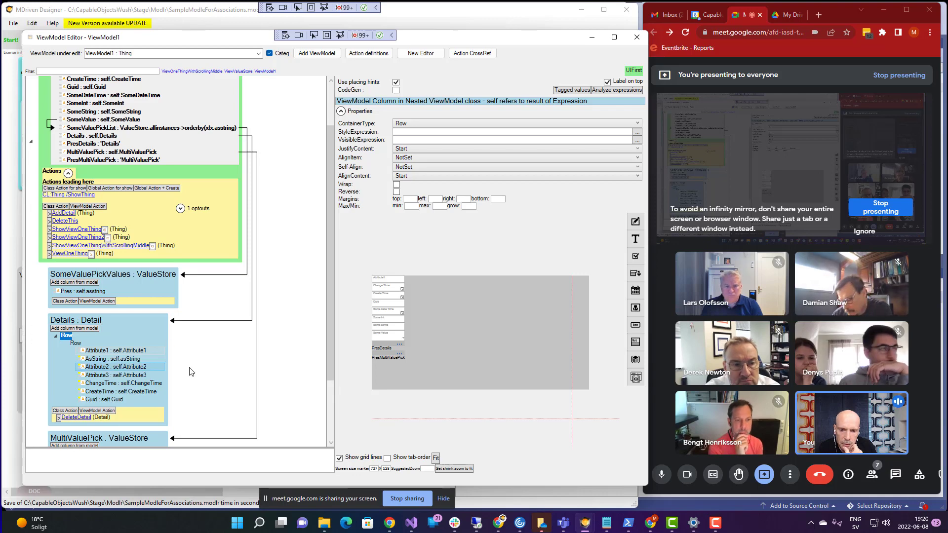
left_click(440, 124)
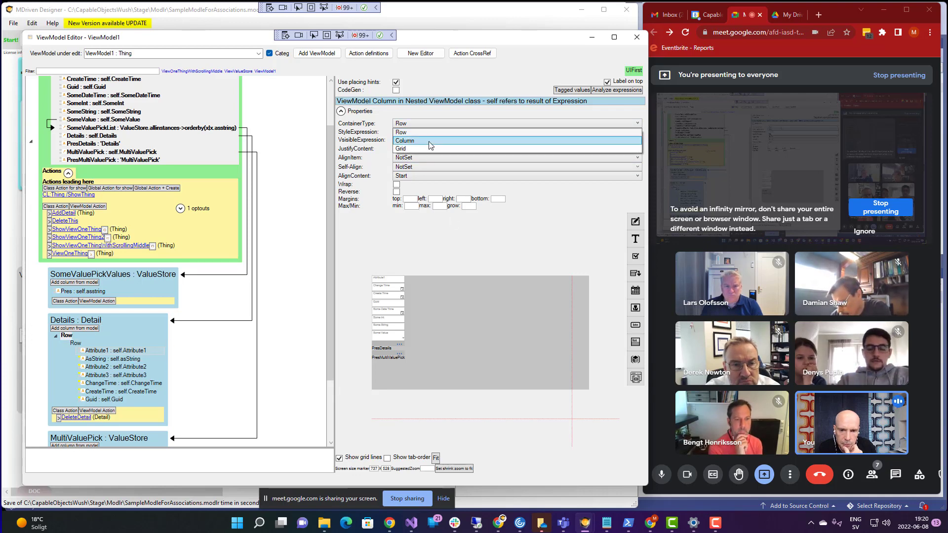
left_click(428, 141)
key("alt+Tab")
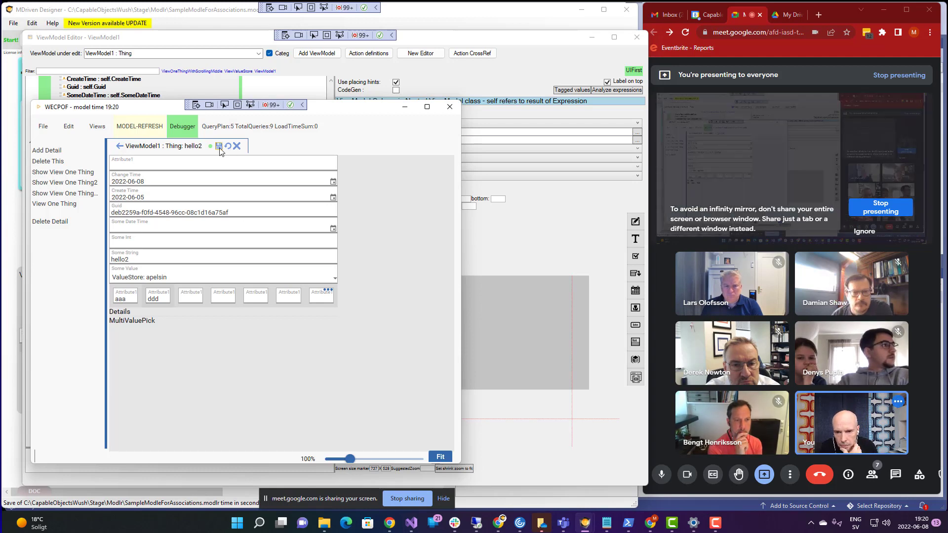
- Save pending edits, reload WECPOF with MODEL-REFRESH, and shrink the window to check the stacked Attribute1 cells
left_click(219, 148)
left_click(136, 127)
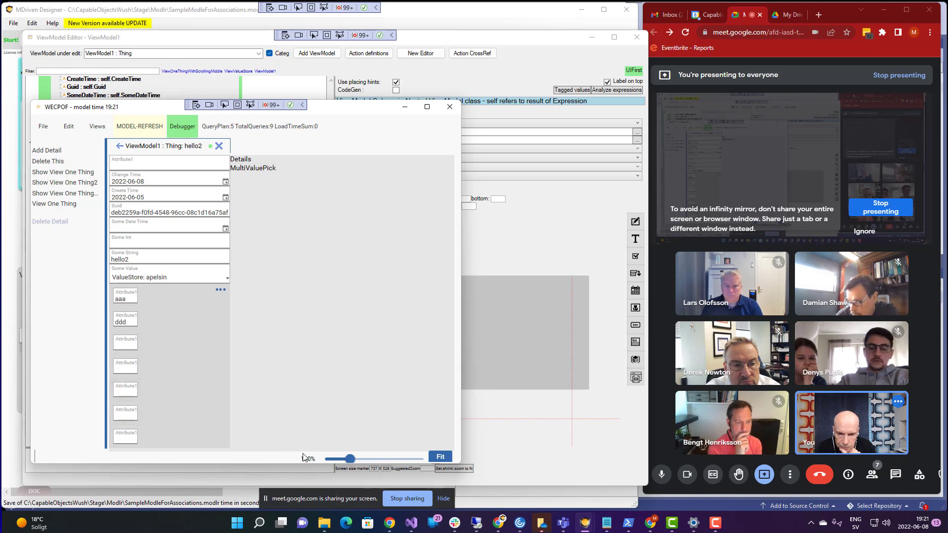
left_click_drag(282, 466, 269, 418)
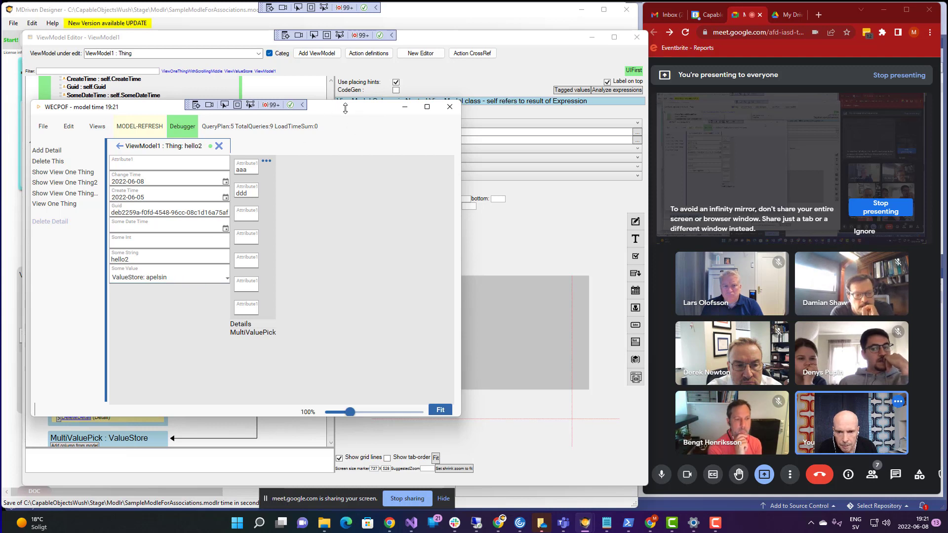
left_click_drag(345, 108, 345, 114)
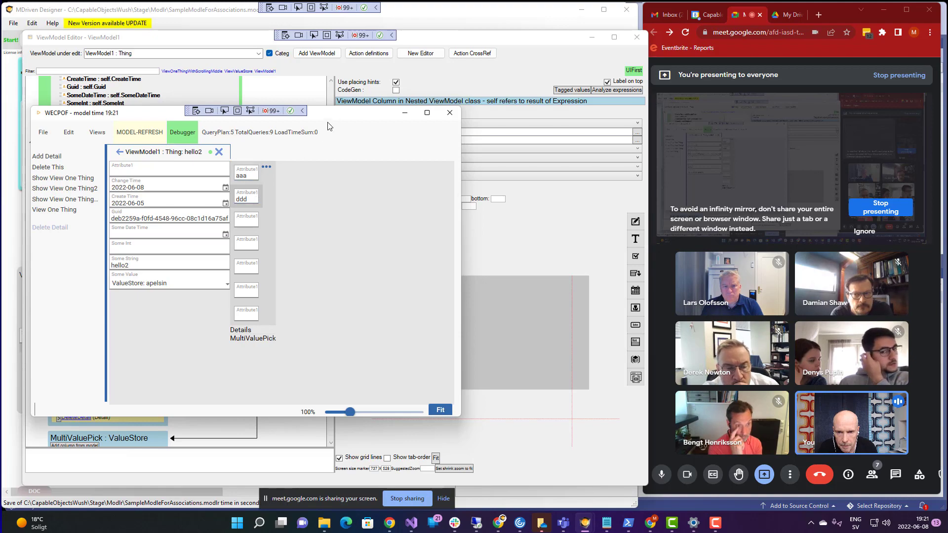
key("super+Tab")
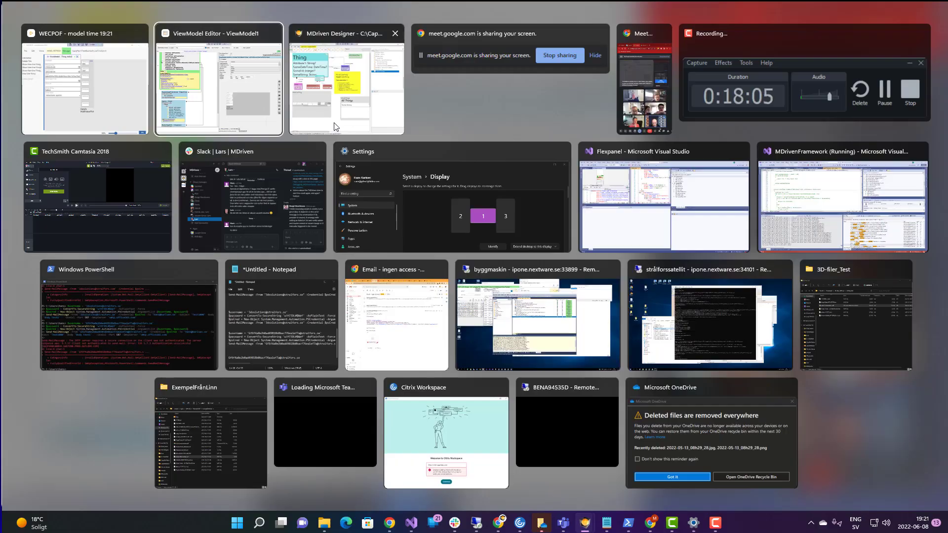
- Set JustifyContent to SpaceAround on the inner Row inside the Details Column
left_click(331, 124)
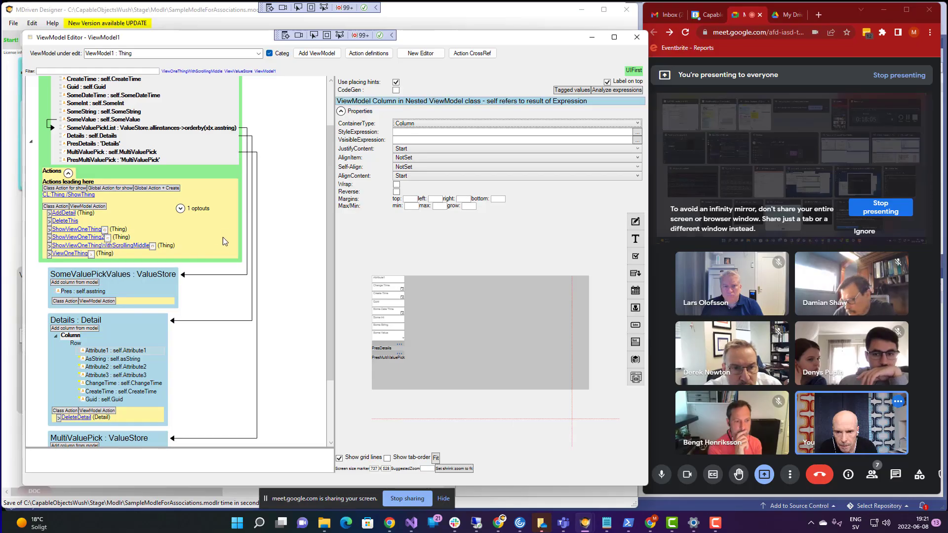
left_click(99, 359)
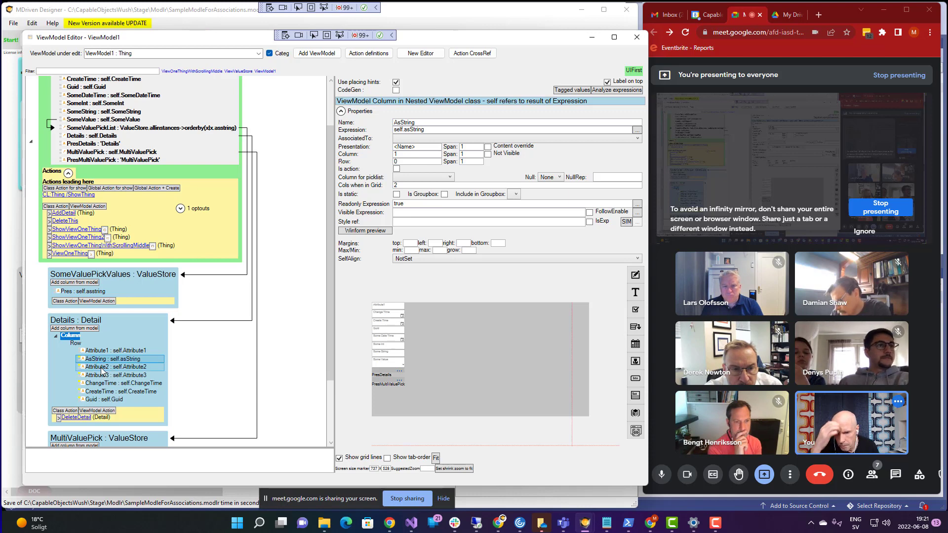
left_click(74, 336)
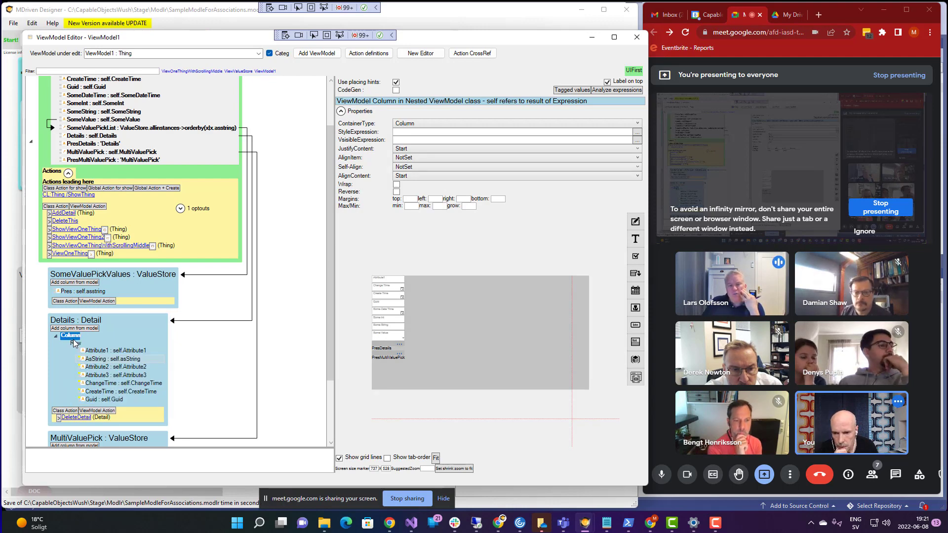
left_click(77, 344)
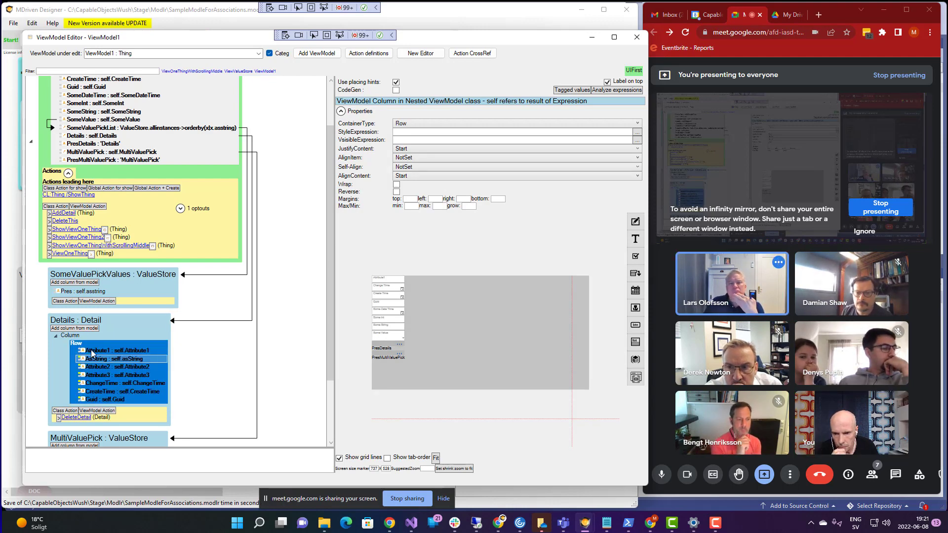
left_click(92, 351)
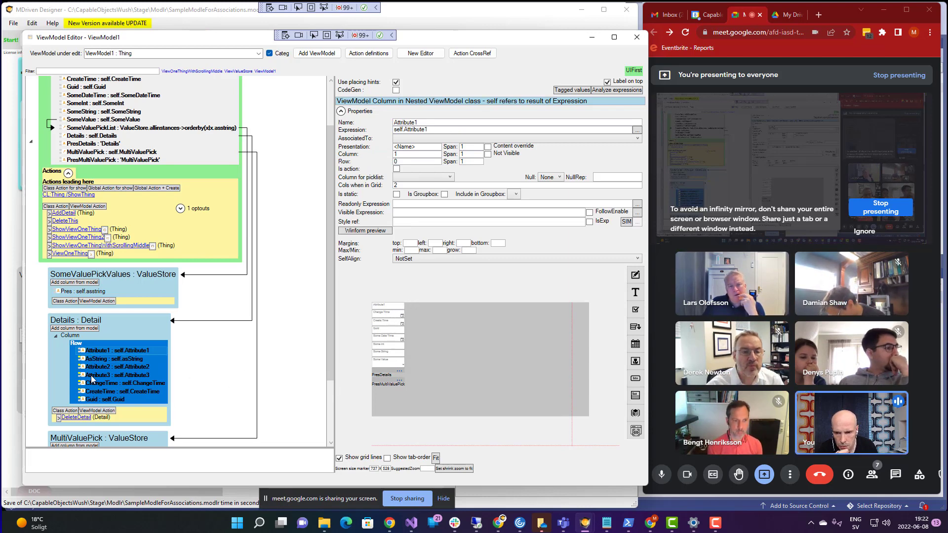
left_click(78, 345)
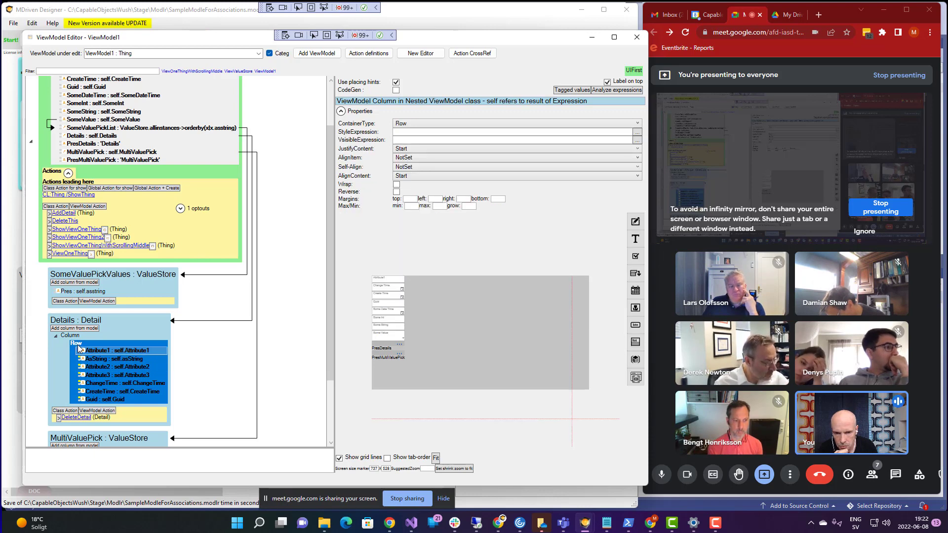
left_click(413, 149)
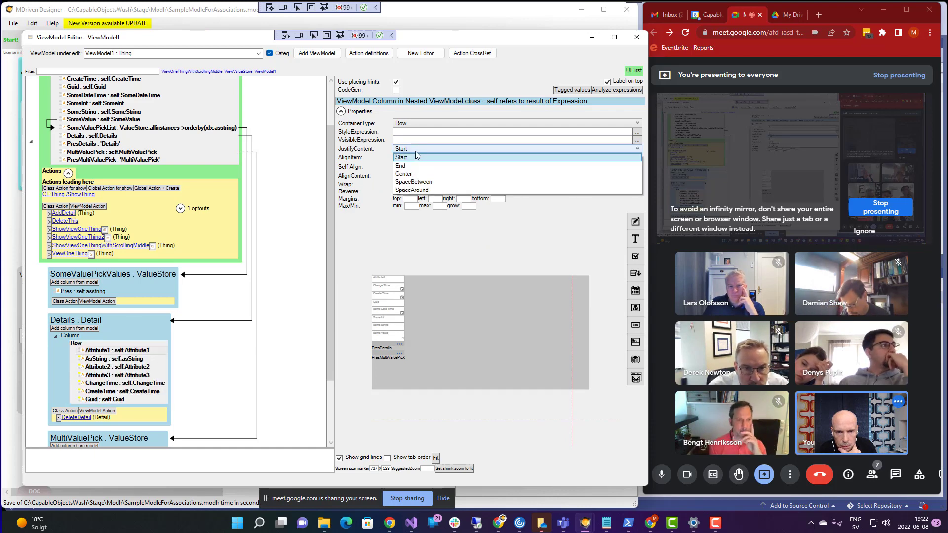
left_click(423, 191)
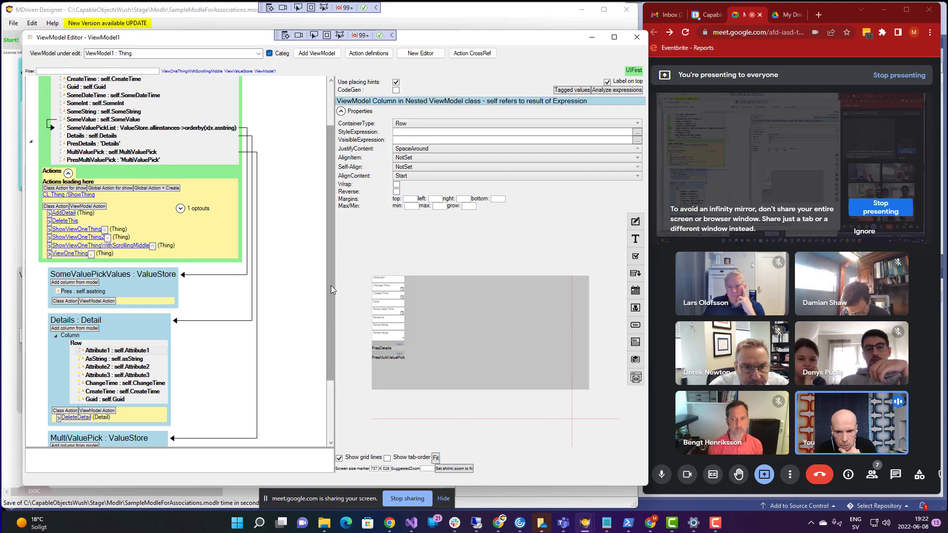
scroll(330, 280, "up", 2)
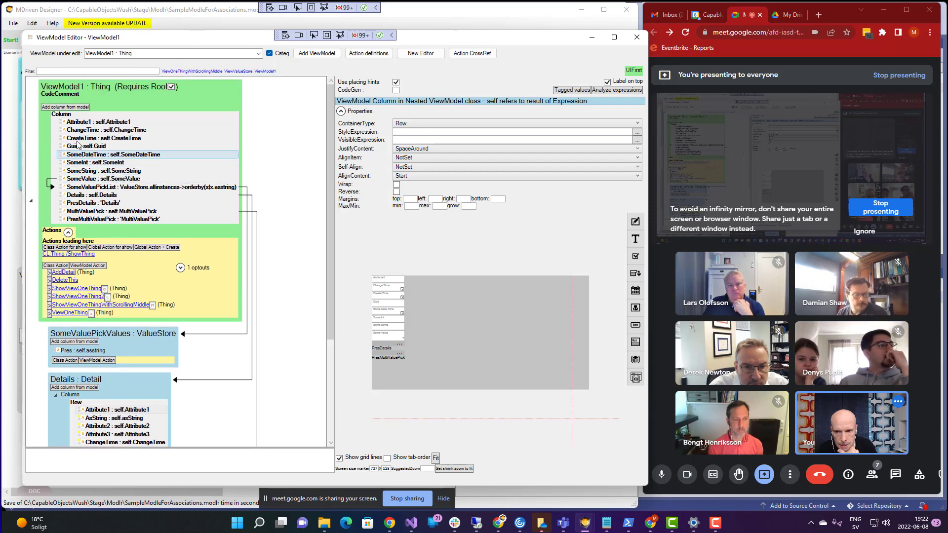
- Switch MultiValuePick's outer Row container to a Column via ContainerType
left_click(65, 117)
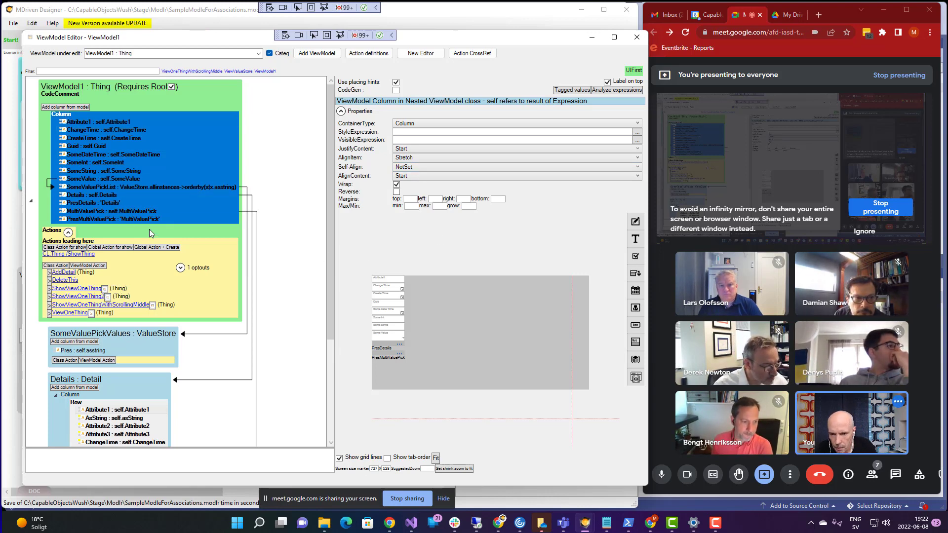
scroll(148, 230, "down", 3)
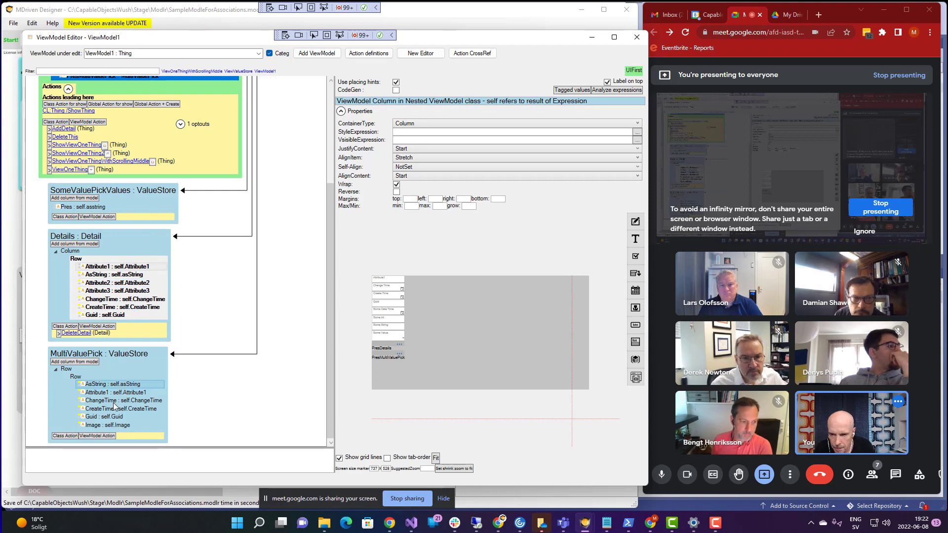
left_click(75, 377)
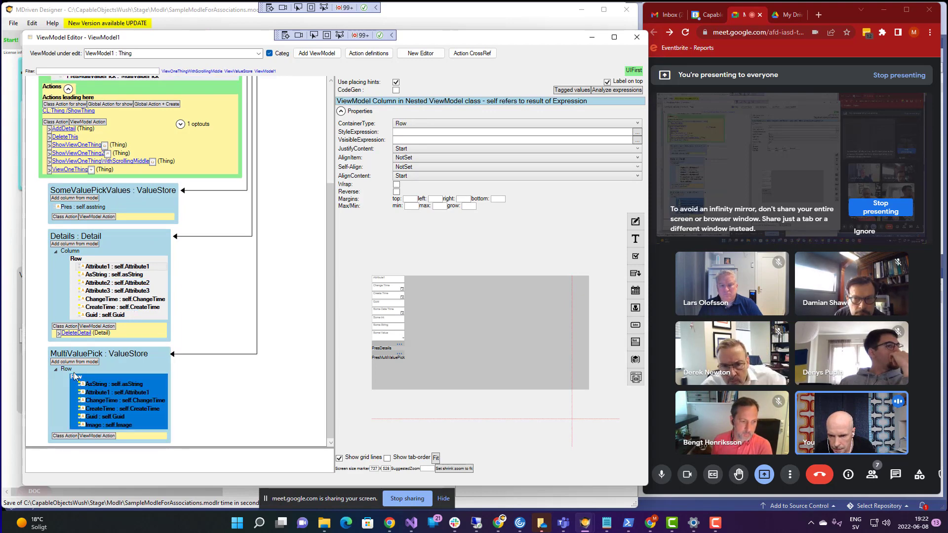
left_click(67, 370)
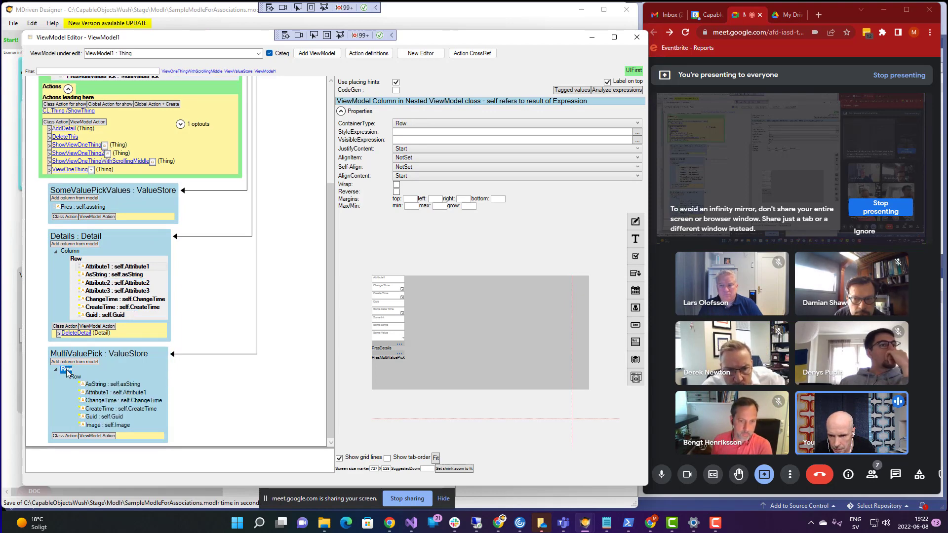
left_click(459, 127)
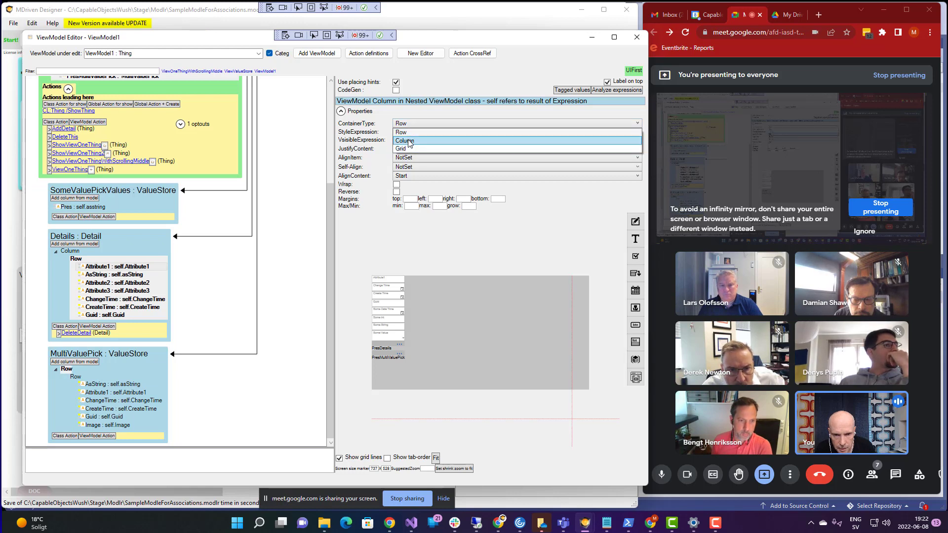
left_click(448, 140)
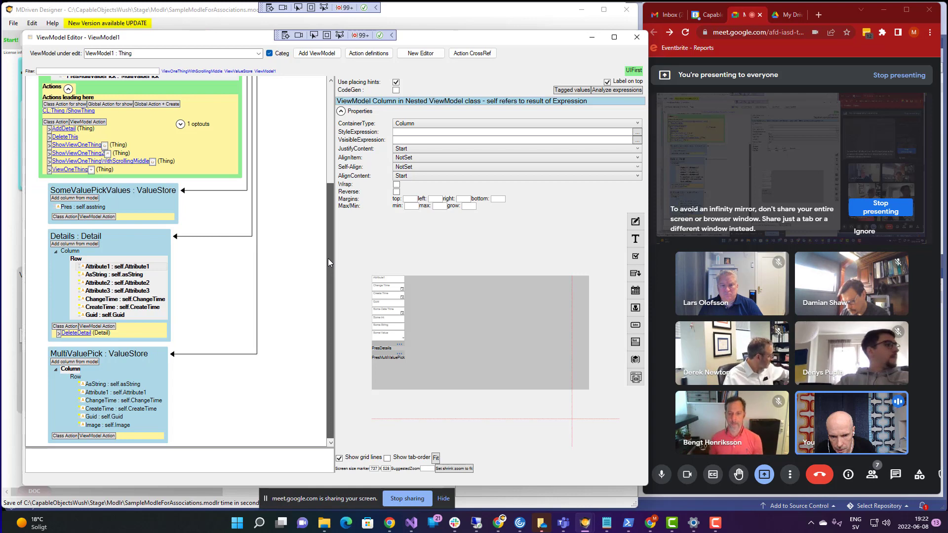
scroll(328, 259, "up", 5)
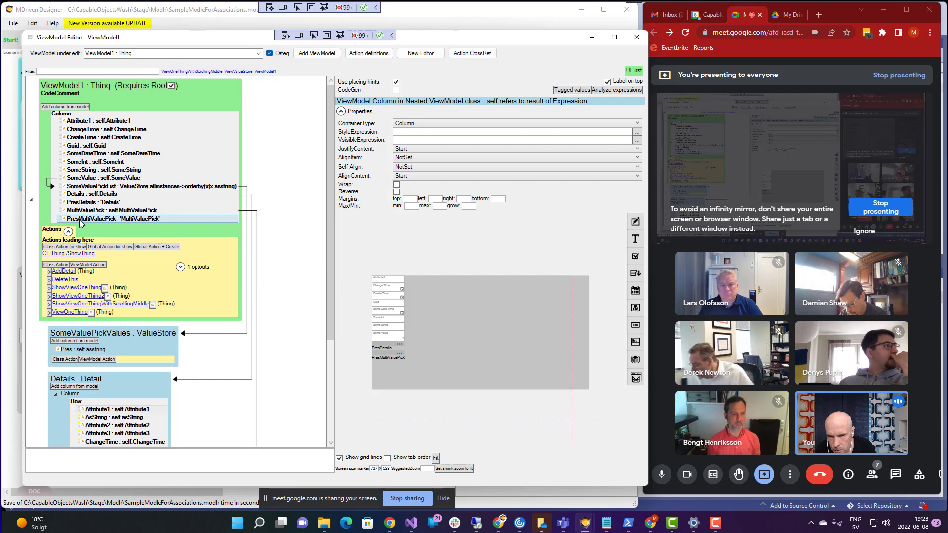
left_click(81, 220)
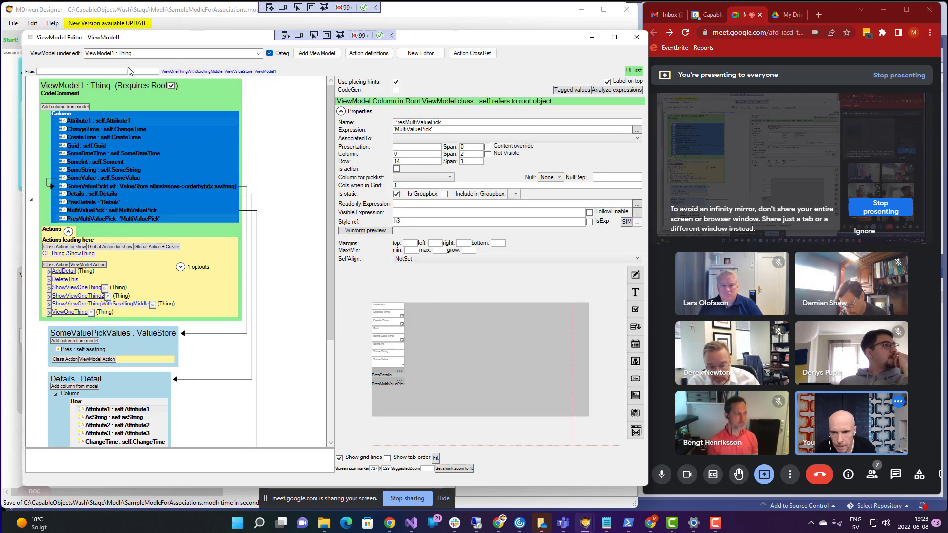
- Reload WECPOF with MODEL-REFRESH and enlarge its window to view the new Column layouts
key("super+Tab")
left_click(191, 75)
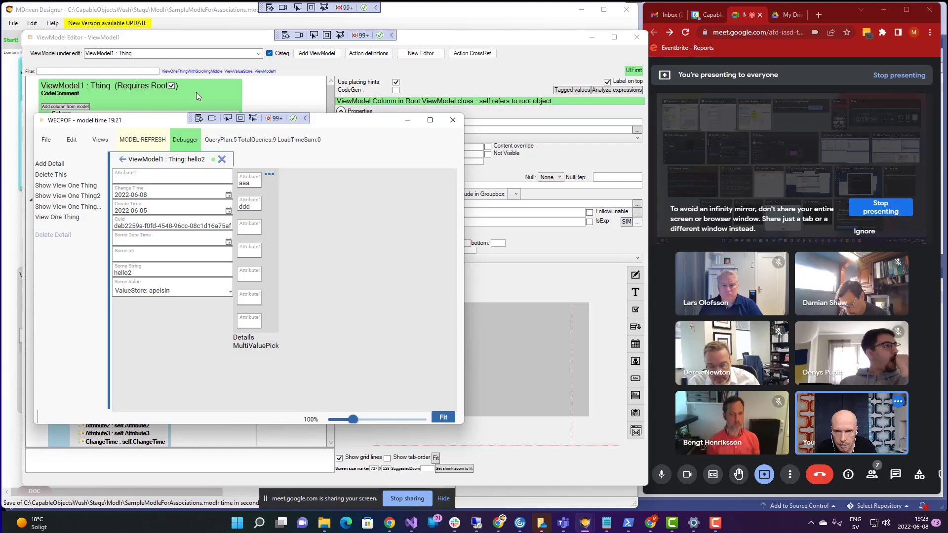
left_click(151, 142)
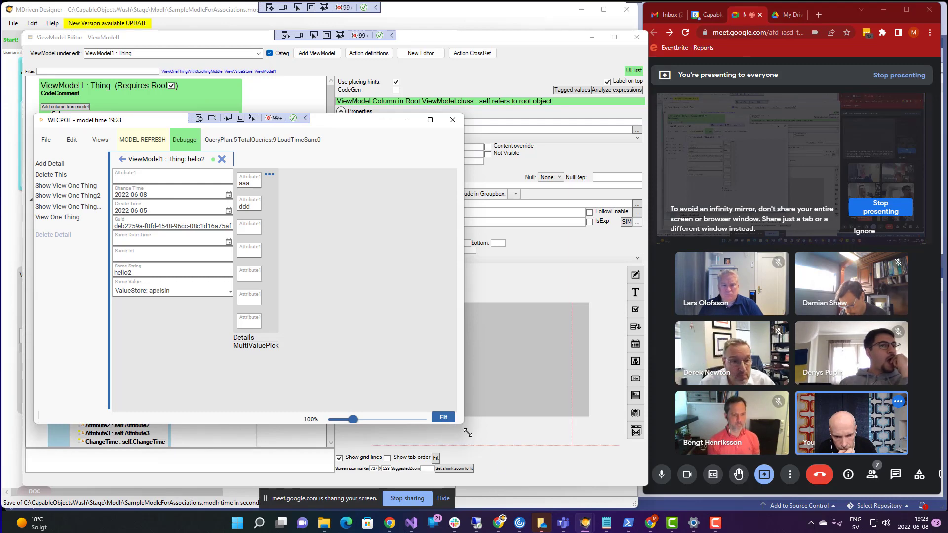
left_click_drag(467, 433, 489, 530)
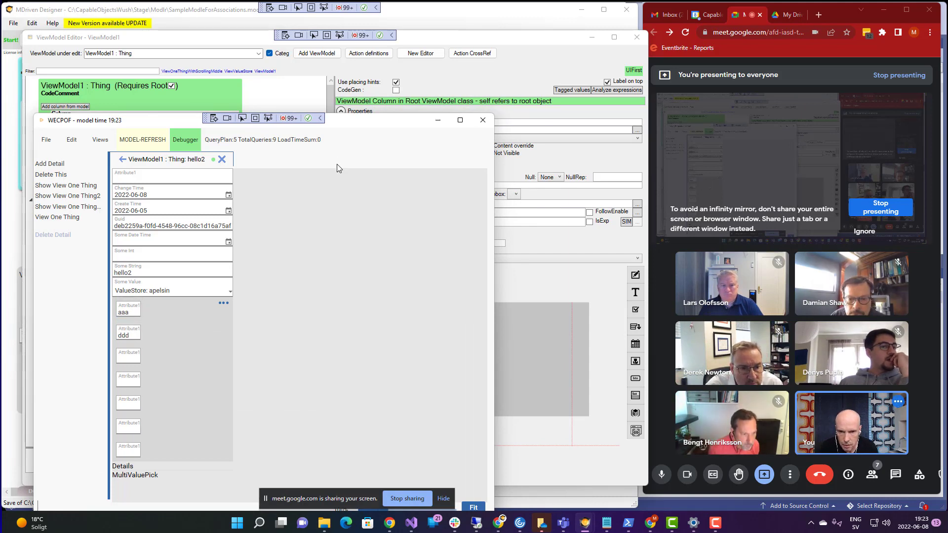
left_click(467, 45)
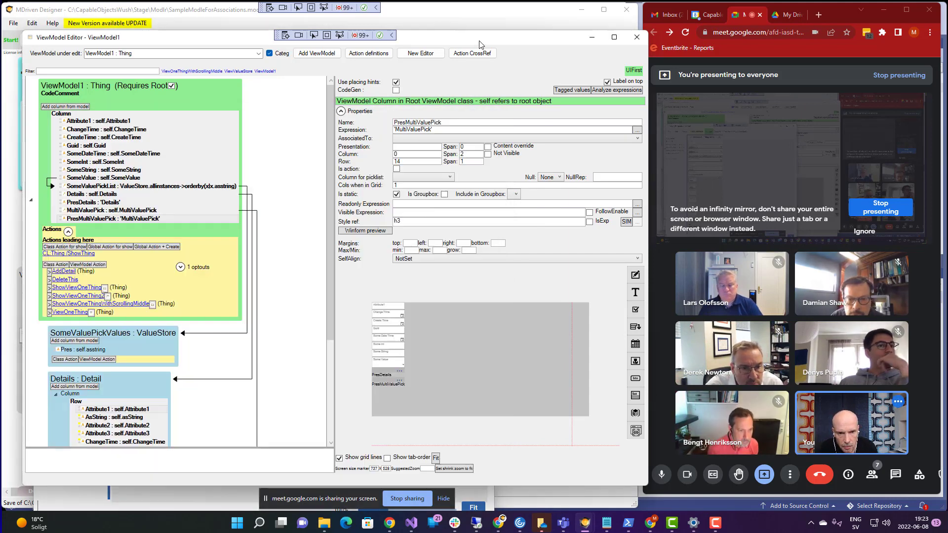
- Drag CreateTime above AsString so it follows Attribute1 in the Details row
left_click(142, 417)
scroll(111, 419, "down", 3)
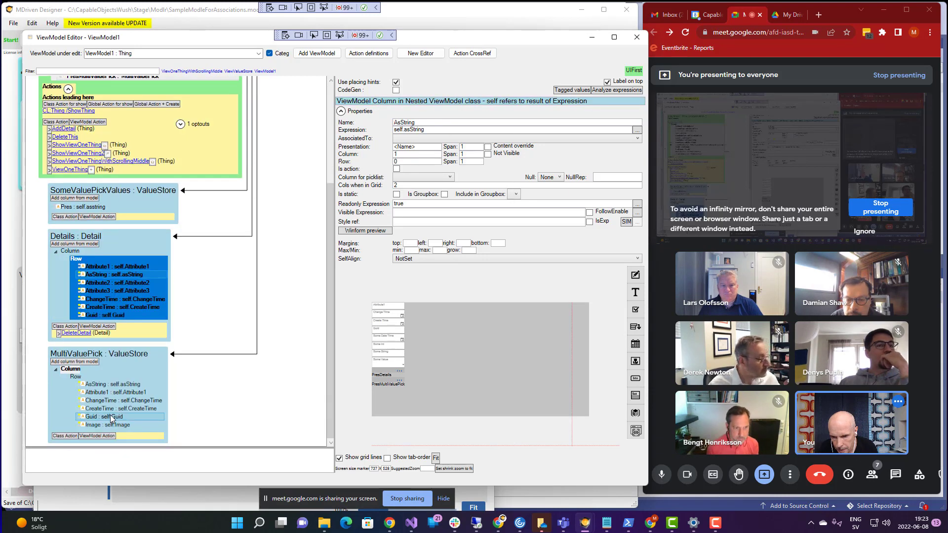
left_click(98, 299)
left_click_drag(88, 277, 88, 275)
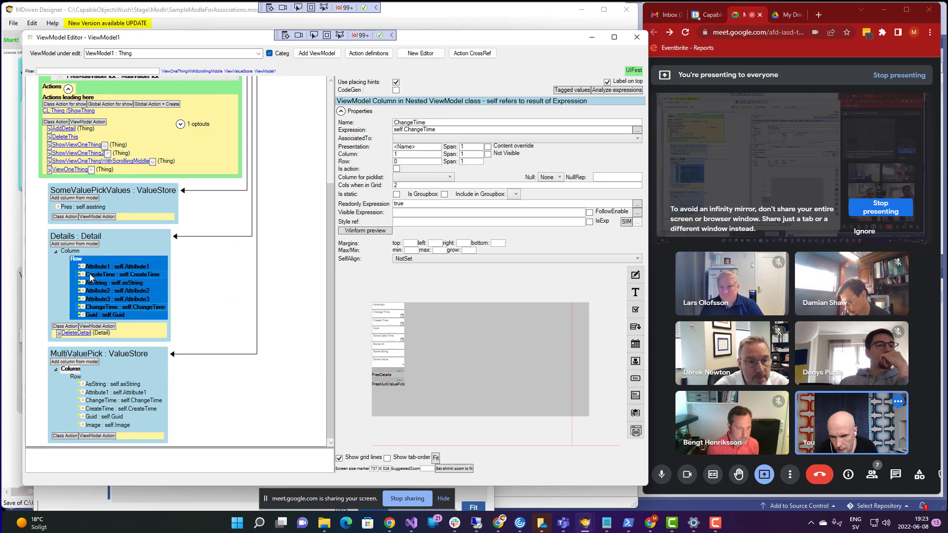
left_click(90, 276)
left_click(105, 268)
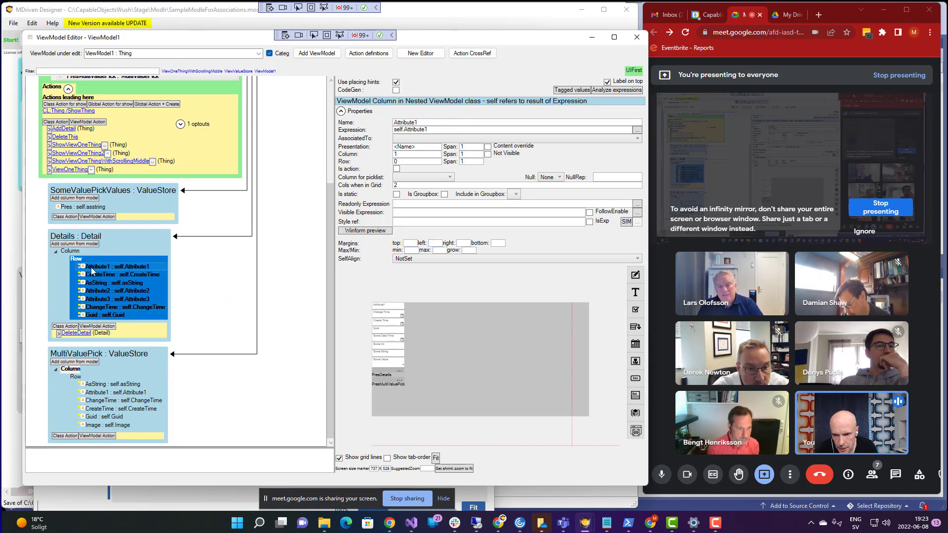
left_click(73, 260)
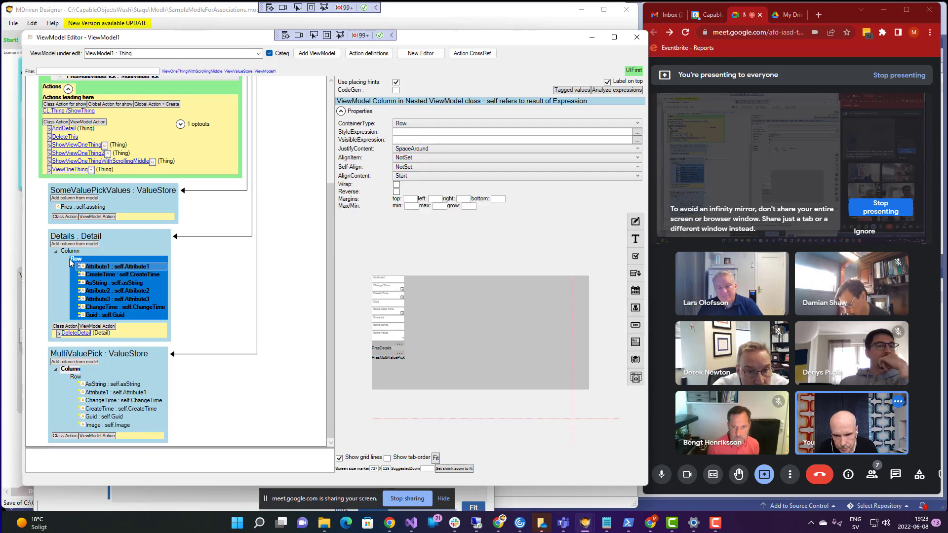
left_click(93, 275)
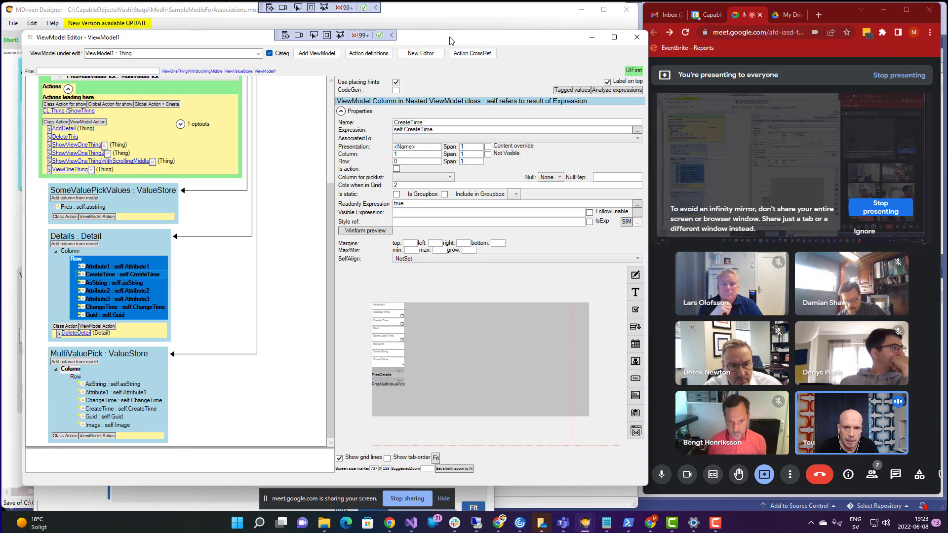
left_click_drag(451, 41, 446, 49)
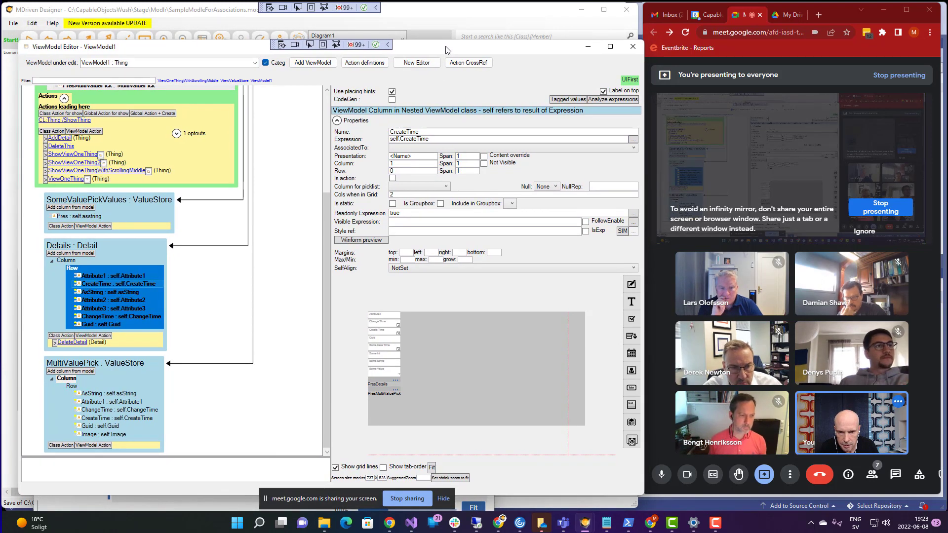
- Start a WECPOF prototype and choose class Detail in the OCL debugger
left_click(417, 63)
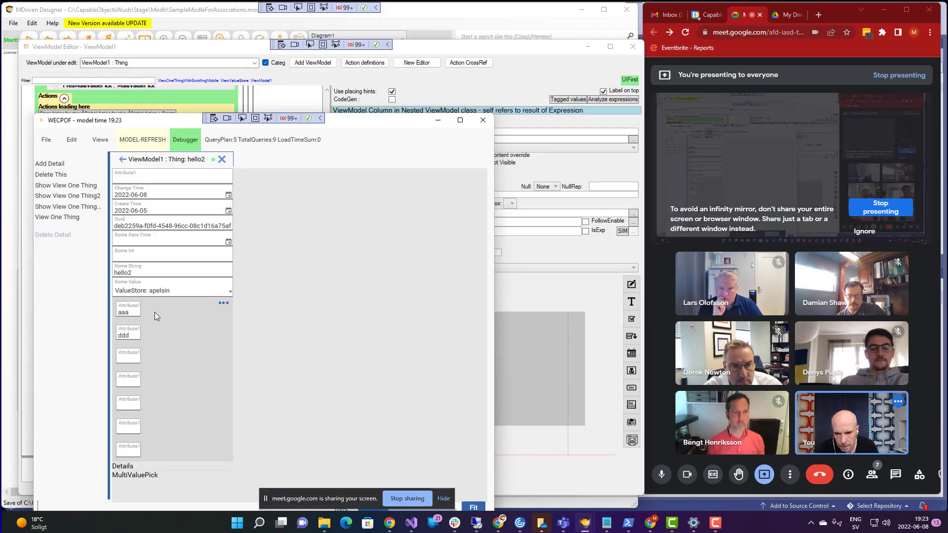
left_click(187, 141)
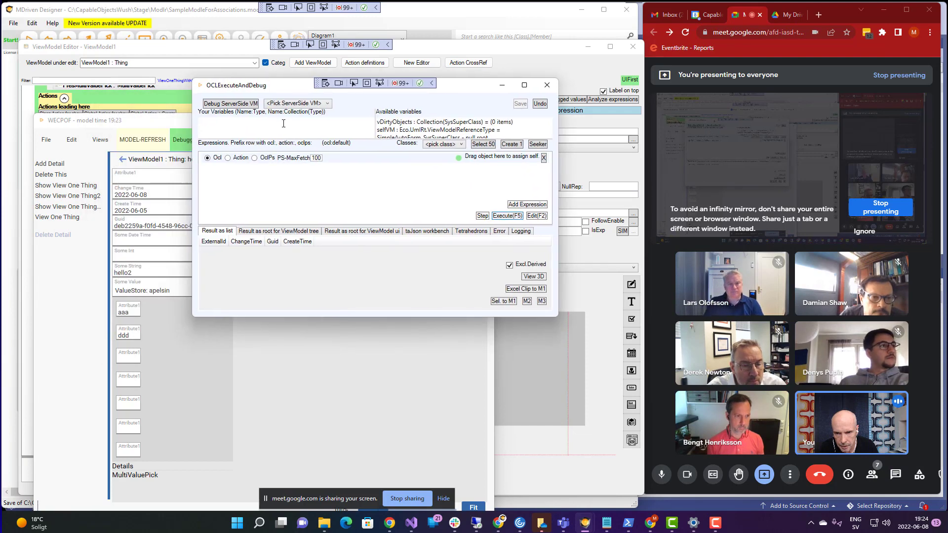
left_click(443, 145)
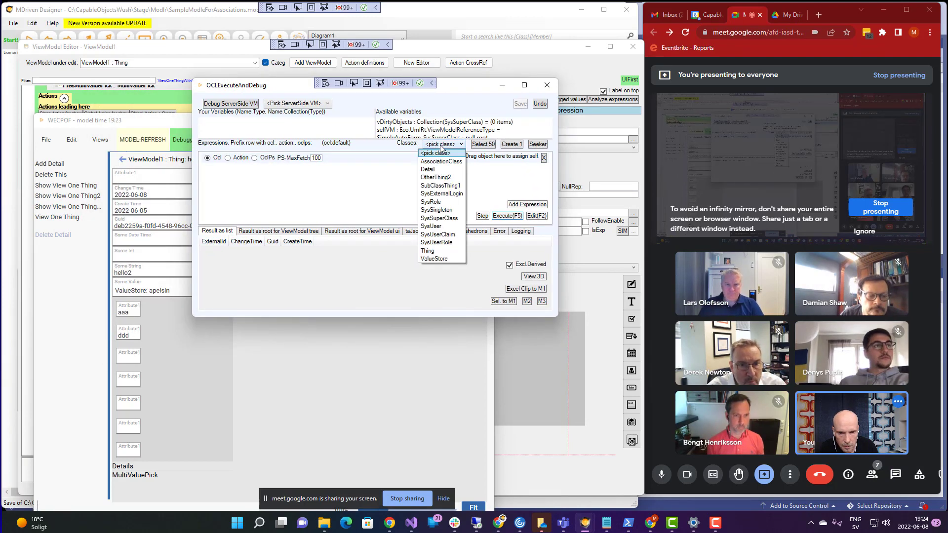
left_click(428, 170)
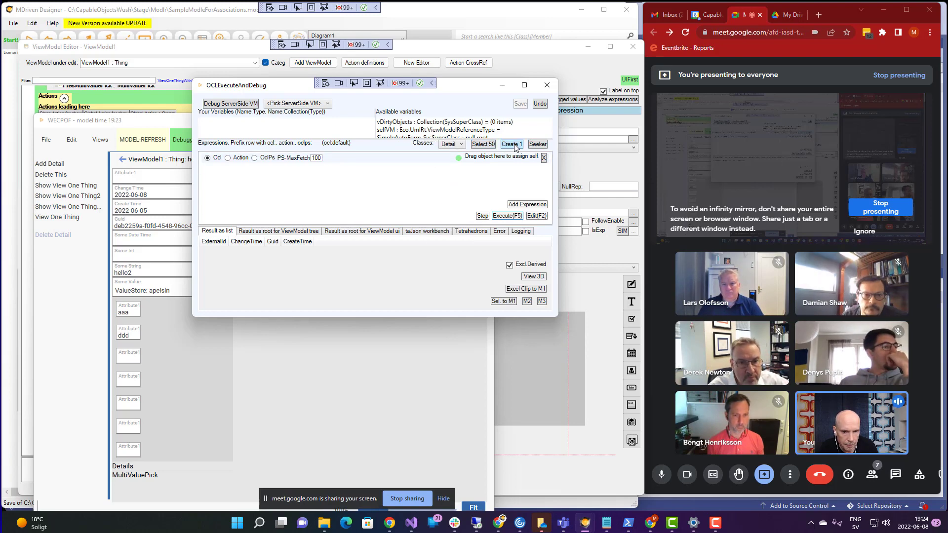
- Search a Seeker for all Detail objects and select the sss entry
left_click(537, 144)
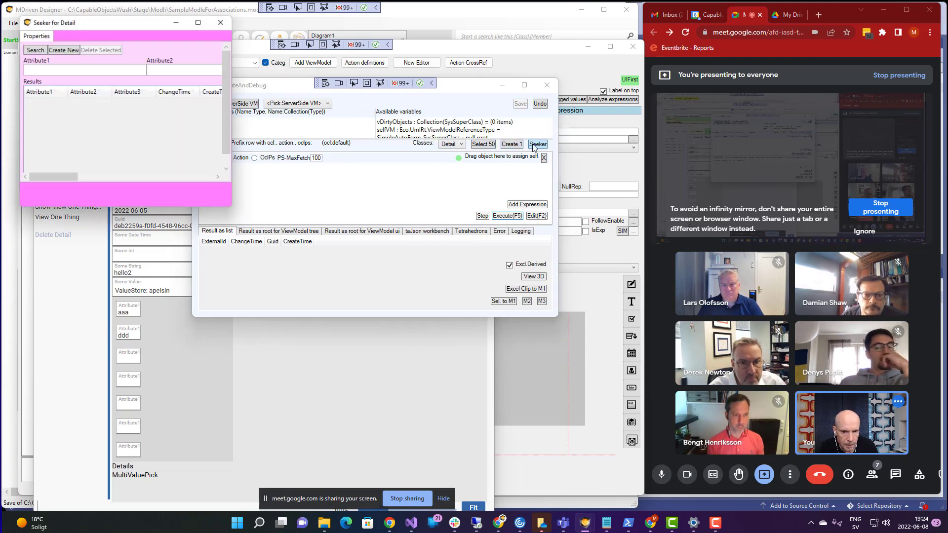
left_click(35, 50)
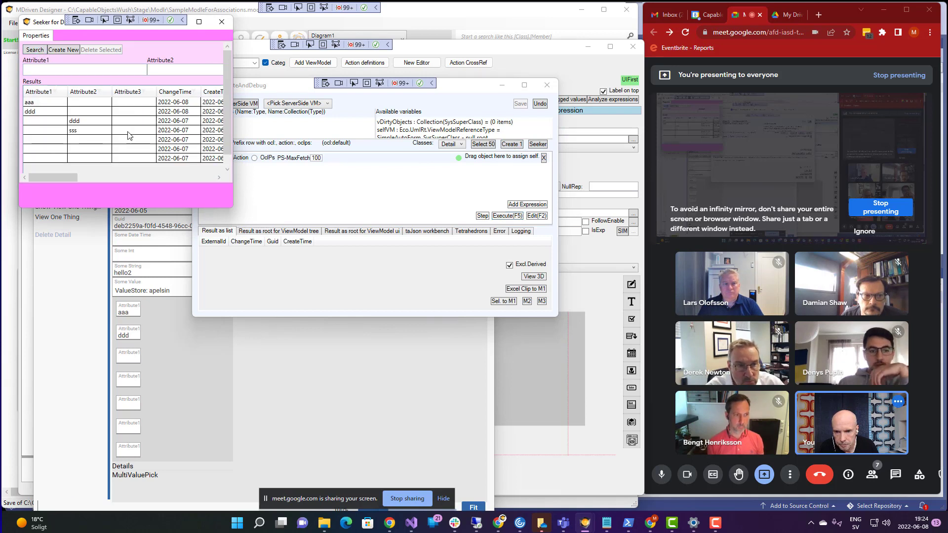
left_click(103, 133)
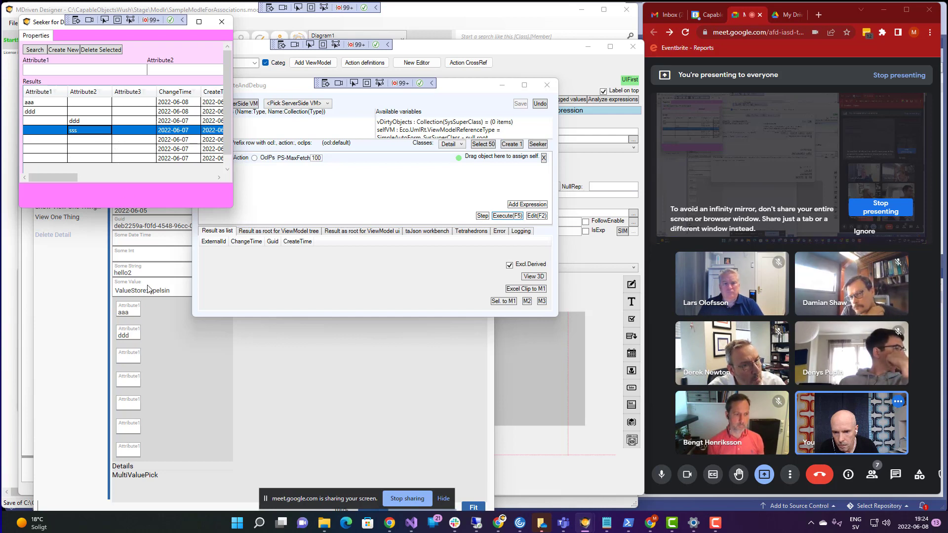
left_click(134, 311)
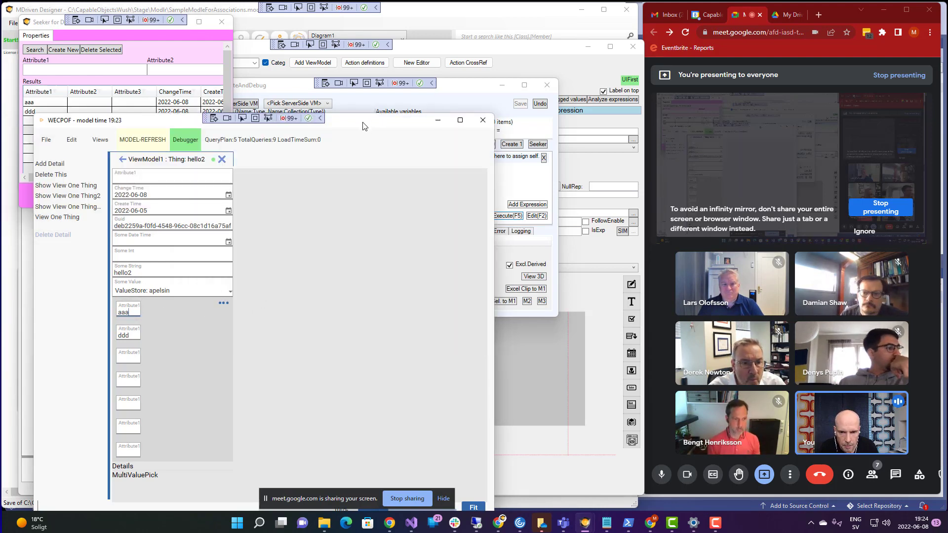
- Widen the WECPOF action list, then move Attribute2 to the front of the Details row
left_click_drag(351, 127, 381, 85)
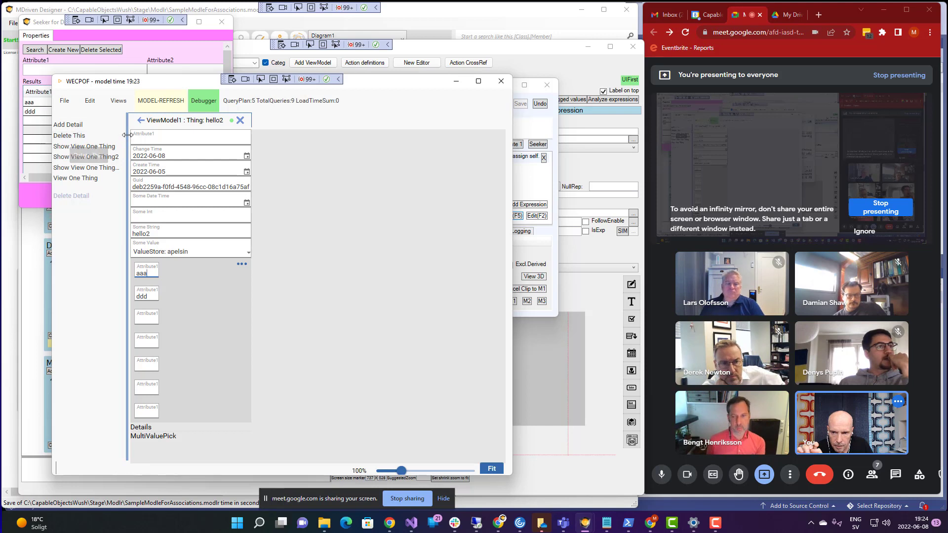
left_click_drag(142, 135, 174, 137)
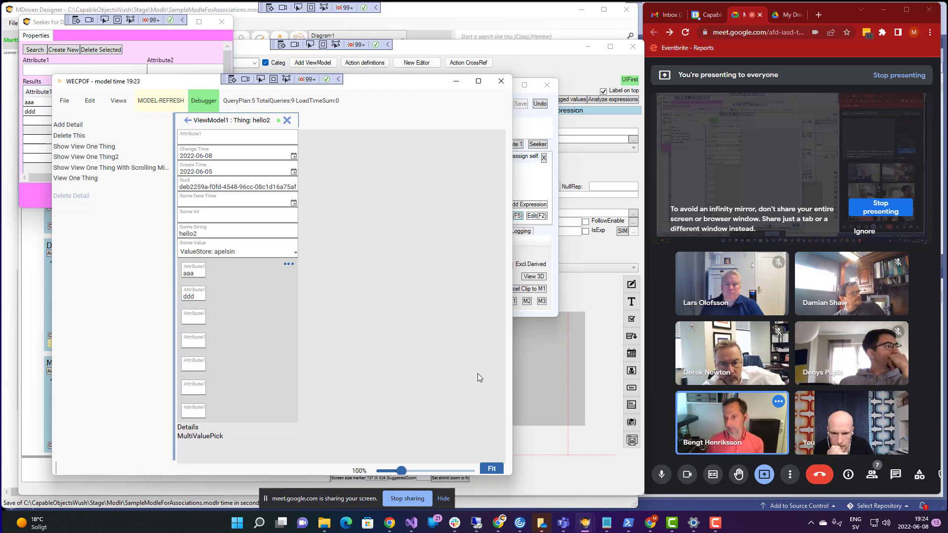
left_click(527, 372)
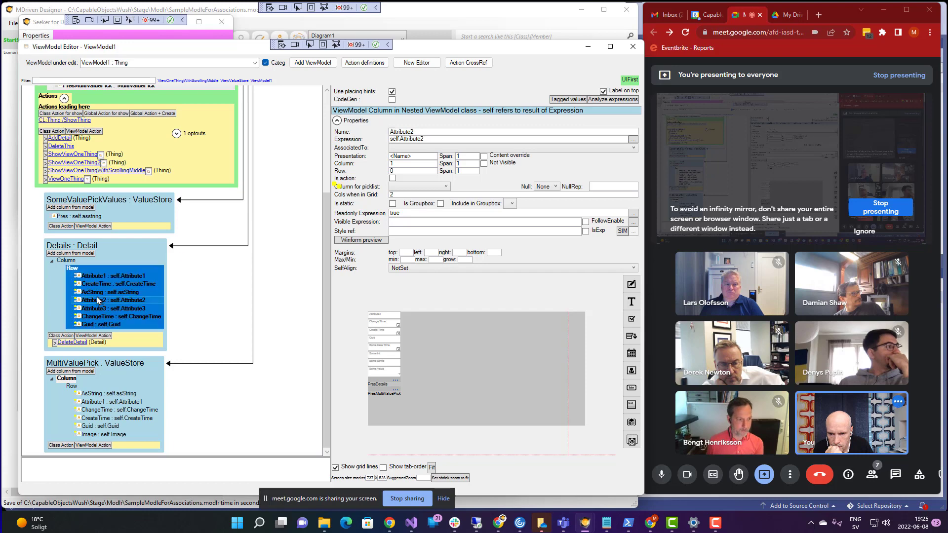
left_click(97, 299)
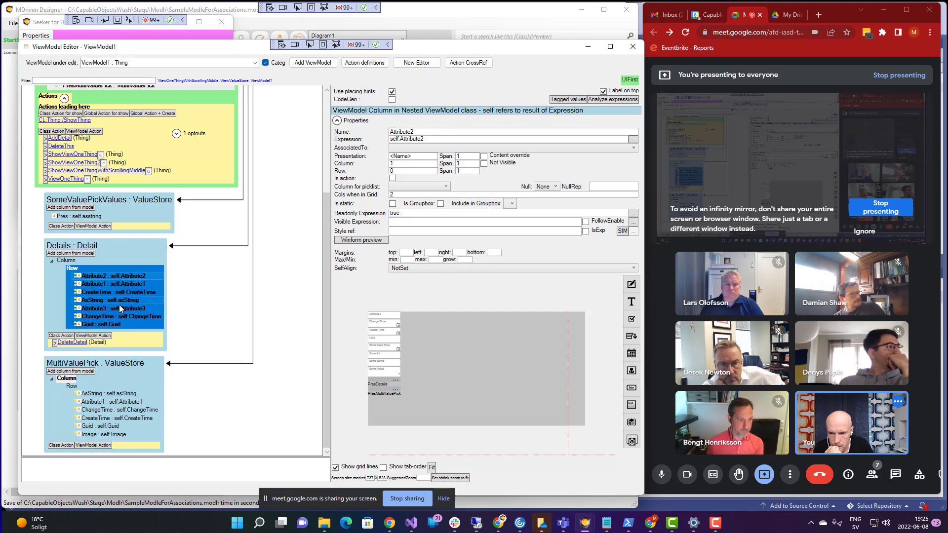
key("super+Tab")
- Reload the WECPOF prototype with MODEL-REFRESH to show Attribute2 first
key("alt+Tab")
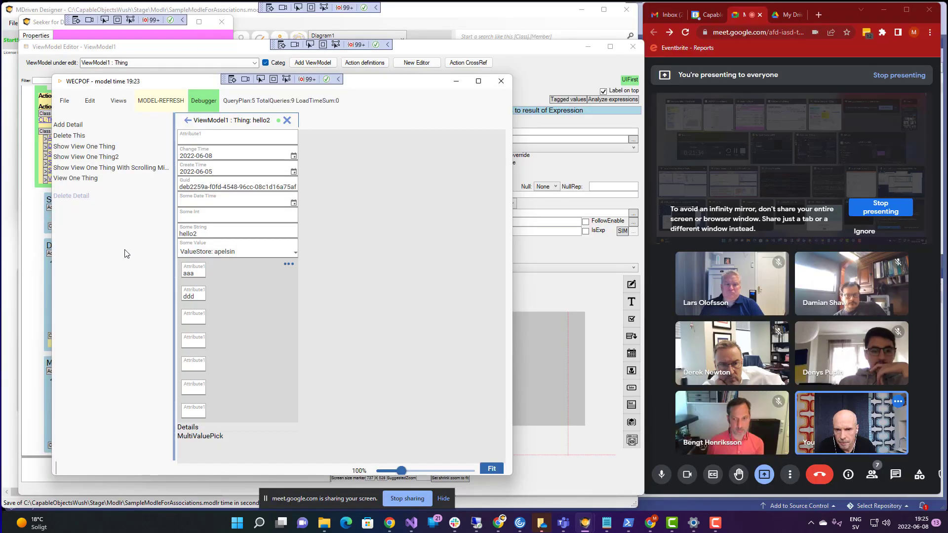
left_click(165, 103)
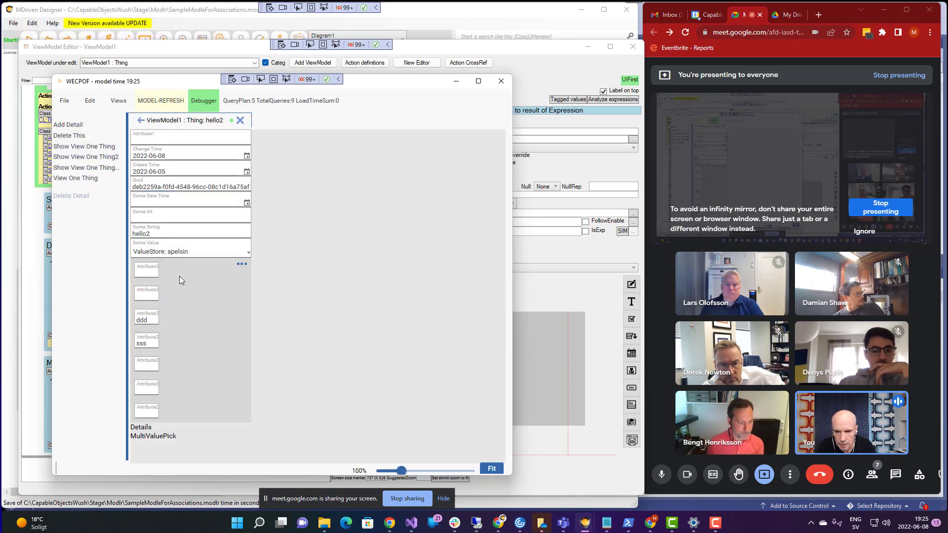
key("alt+Tab")
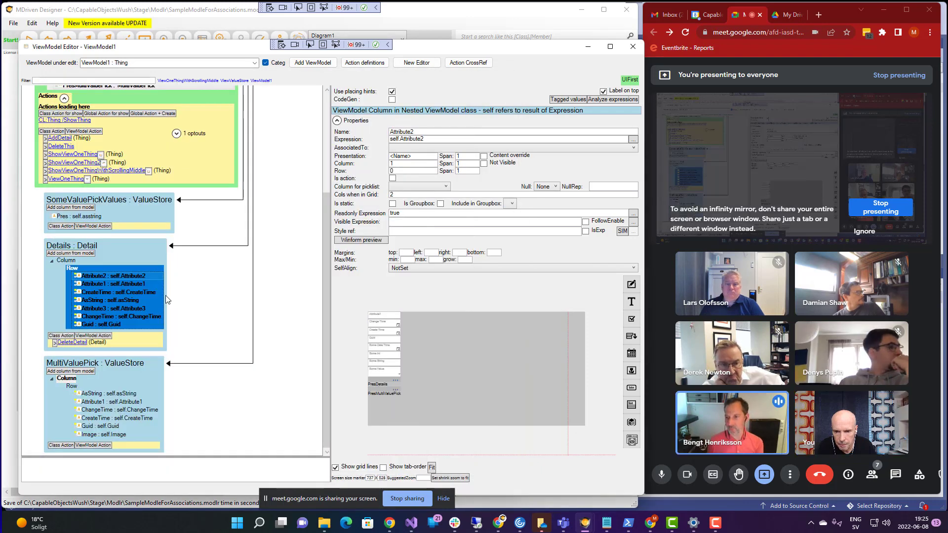
- Change the inner Details Row container to a Column and reload WECPOF again
left_click(75, 270)
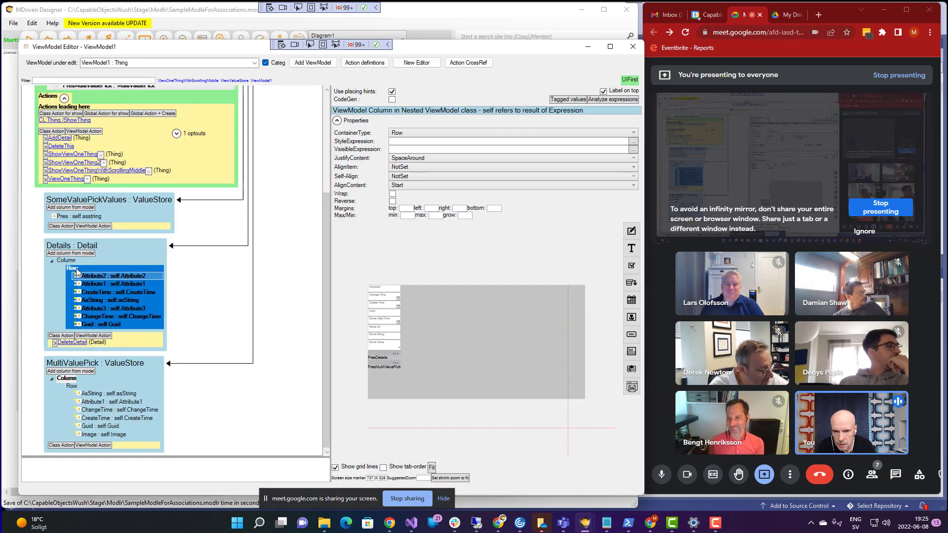
left_click(413, 134)
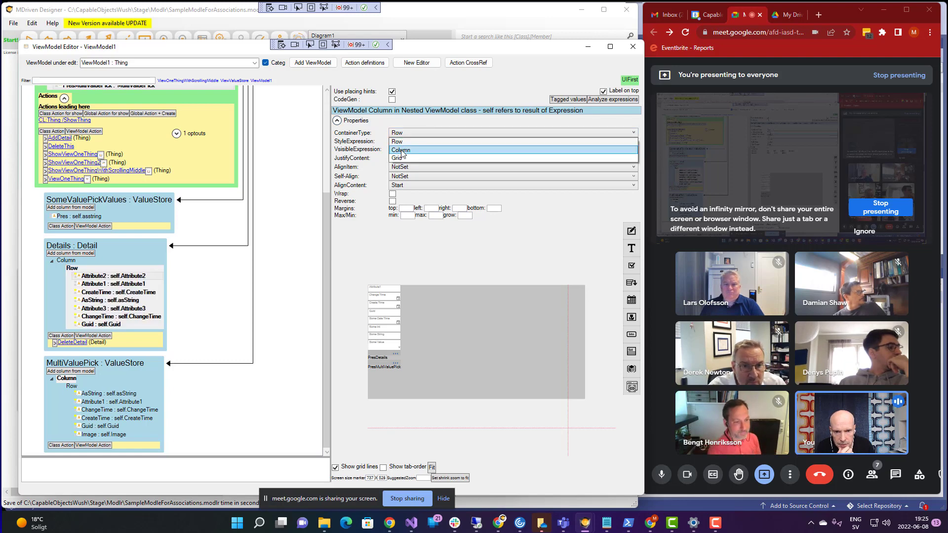
left_click(402, 154)
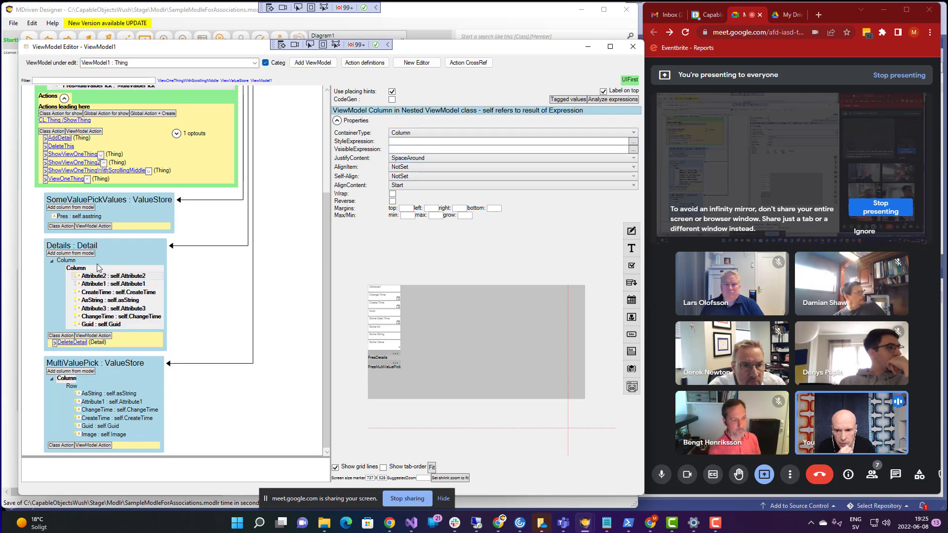
key("alt+Tab")
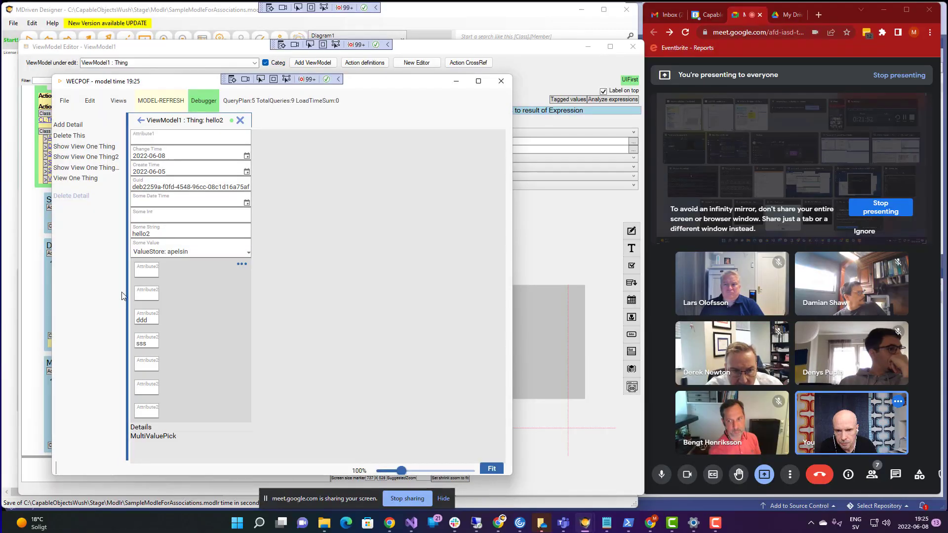
left_click(166, 105)
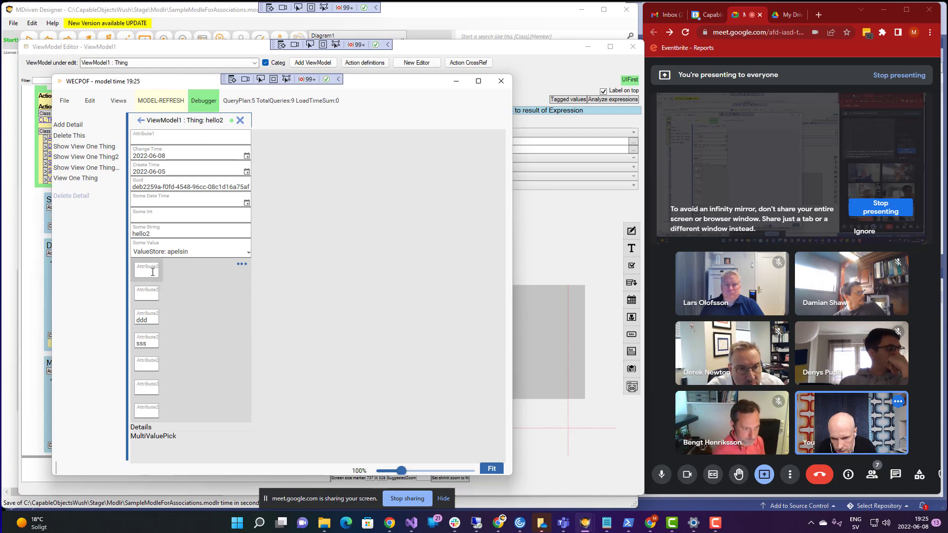
key("alt+Tab")
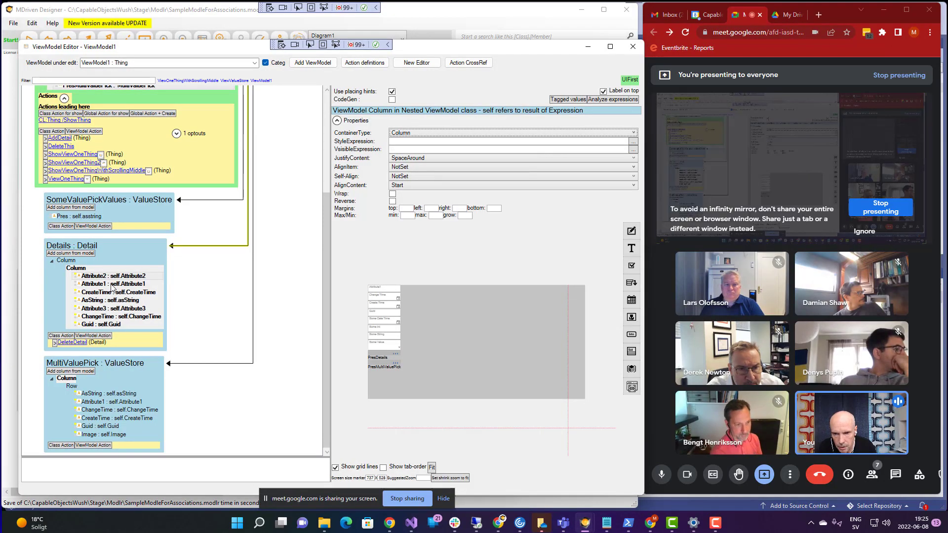
- Change the Details container type from Row to Grid, checking the CreateTime and Attribute1 columns
left_click(76, 269)
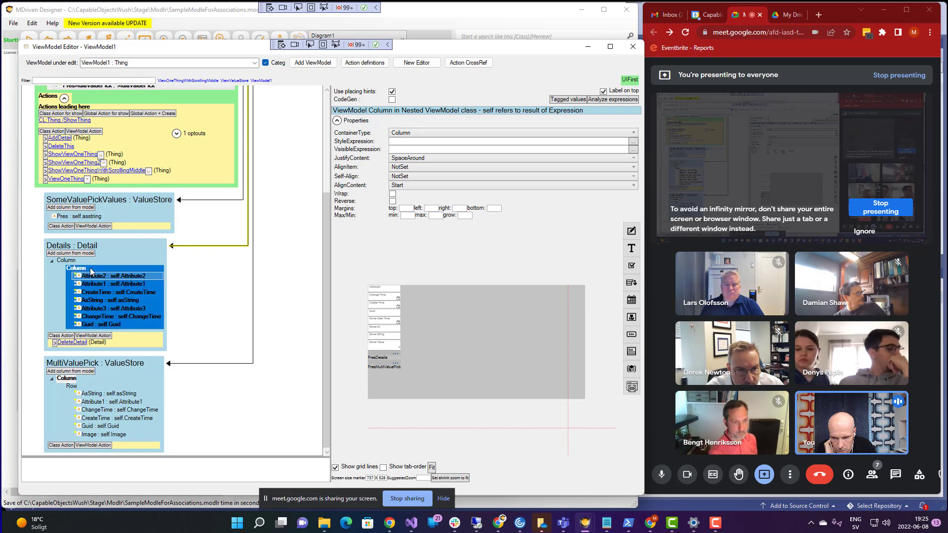
left_click(434, 137)
left_click(435, 136)
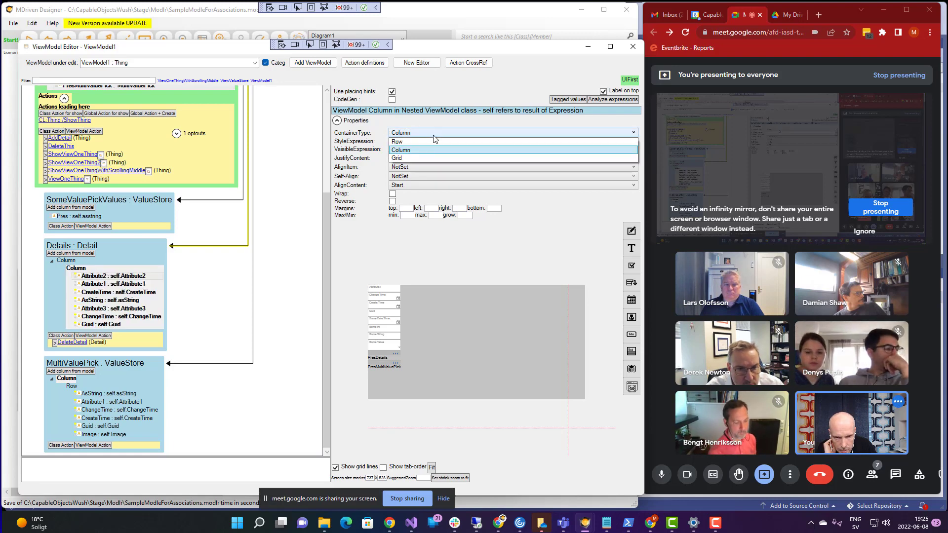
left_click(408, 143)
left_click(93, 290)
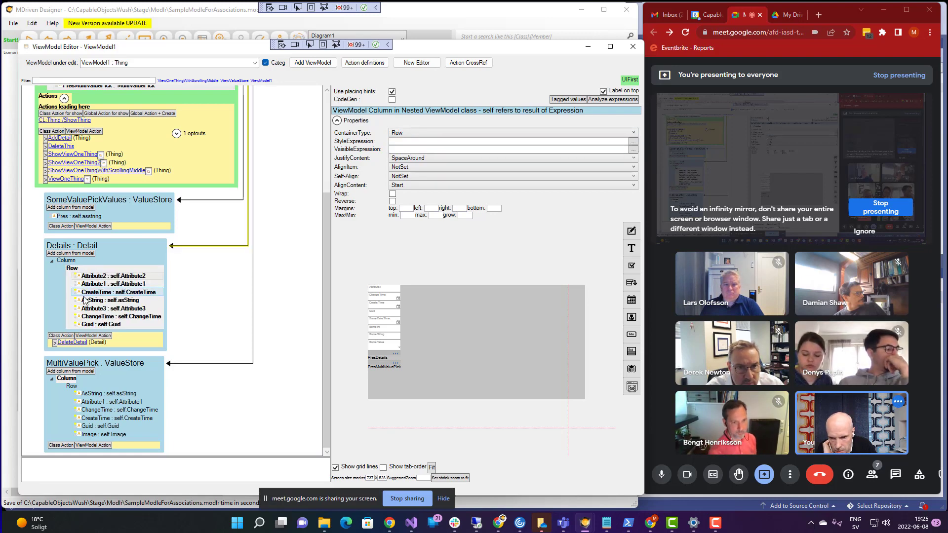
left_click(75, 271)
left_click(415, 134)
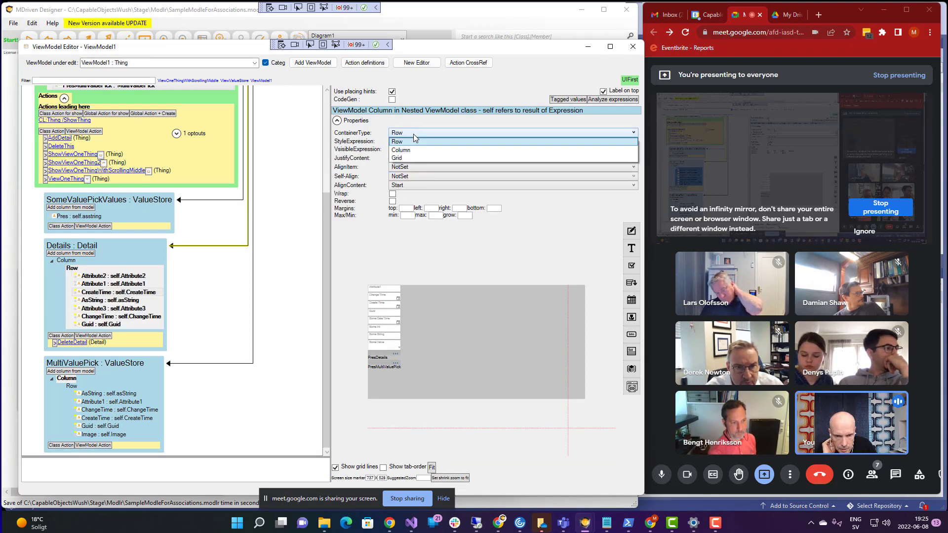
left_click(415, 158)
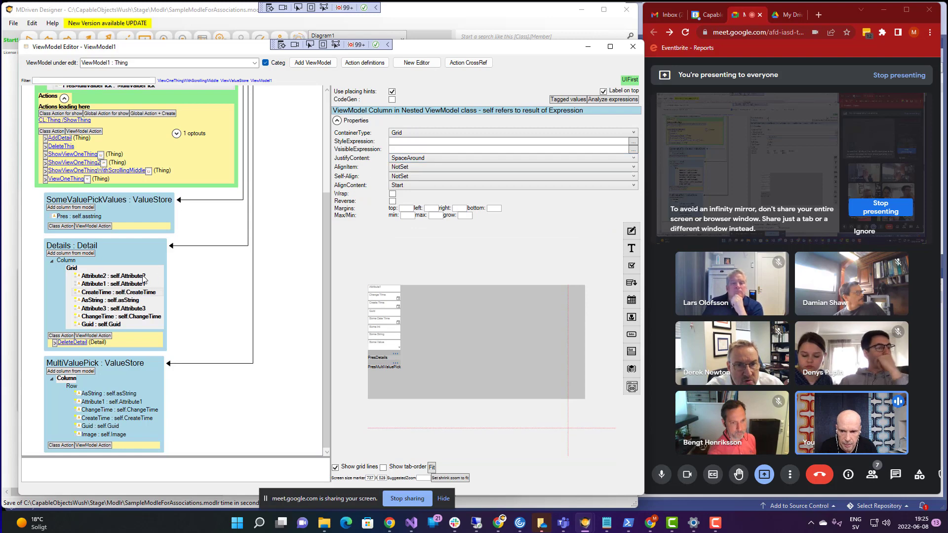
left_click(117, 283)
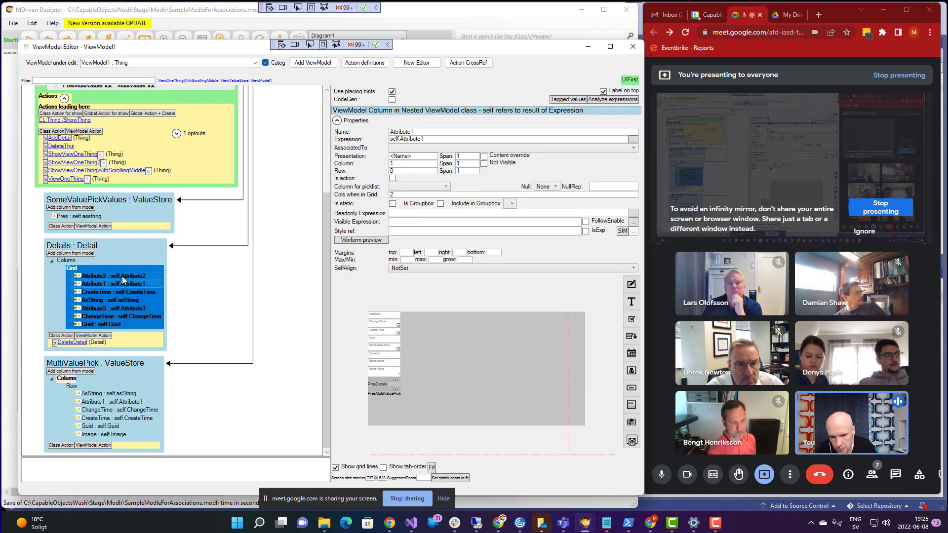
- Refresh the model in the WECPOF prototype, shorten its window, and return to the ViewModel Editor
key("super+Tab")
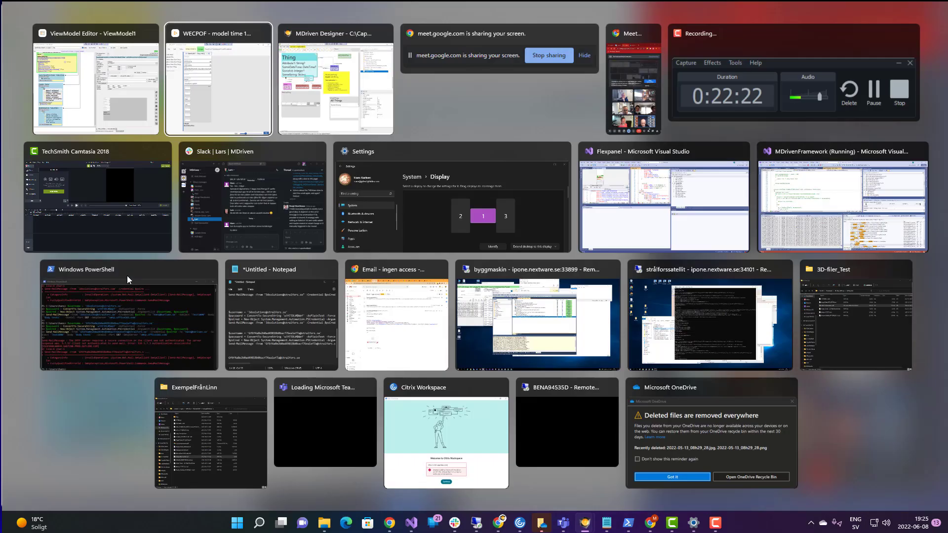
key("Escape")
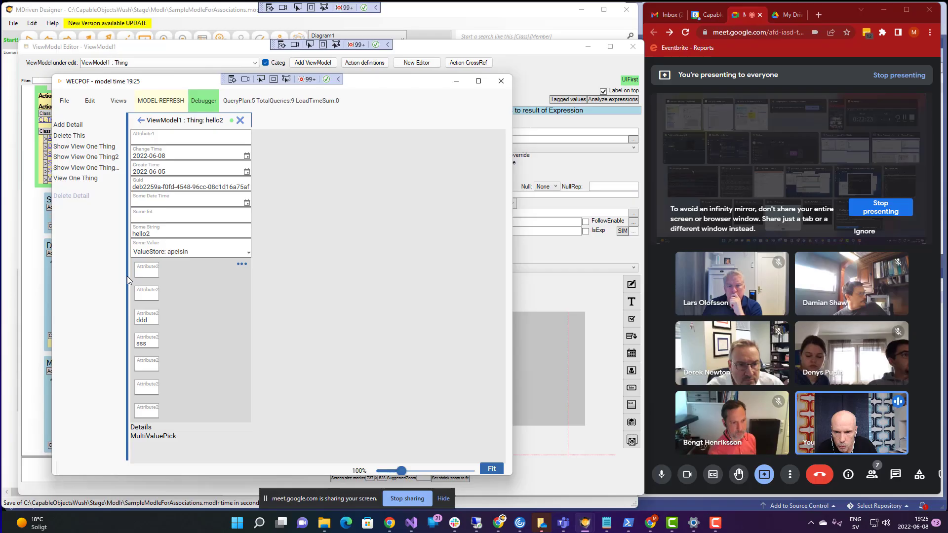
left_click(163, 100)
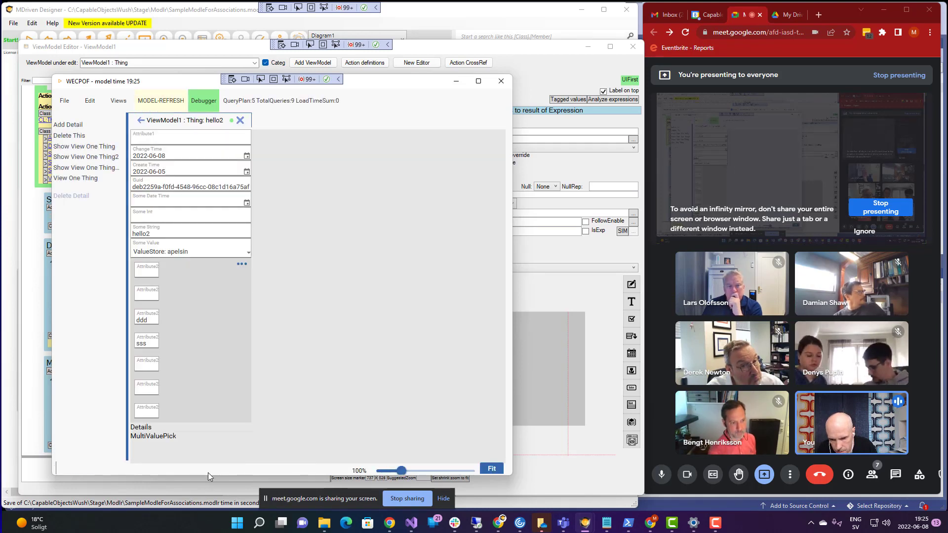
left_click_drag(208, 476, 182, 469)
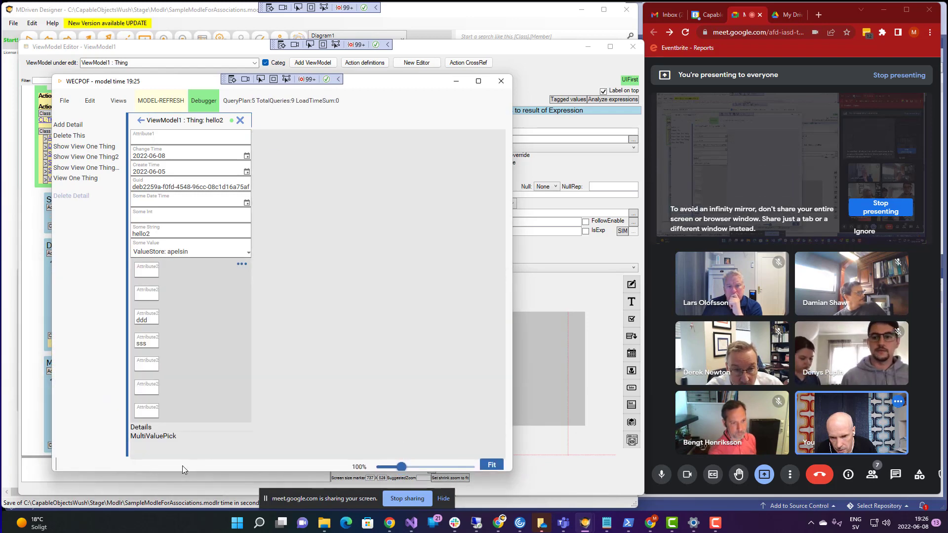
left_click(181, 480)
left_click(114, 295)
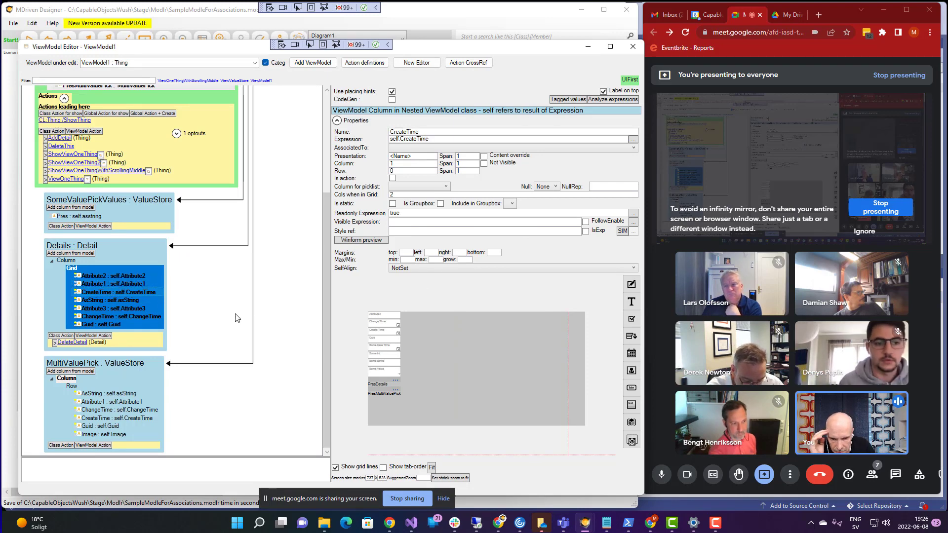
- Switch the edited view model to ViewOneThing2 : Thing and widen the properties panel
left_click(96, 275)
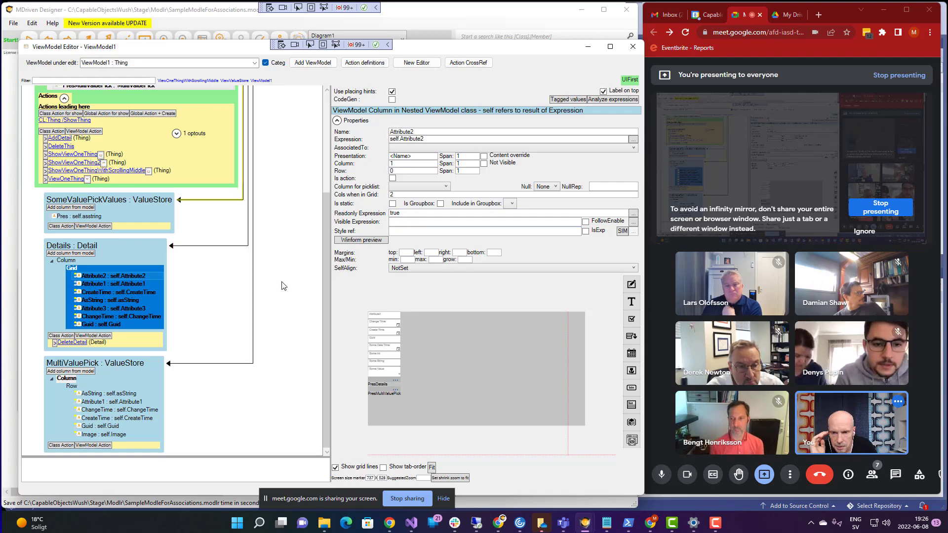
left_click_drag(328, 257, 319, 129)
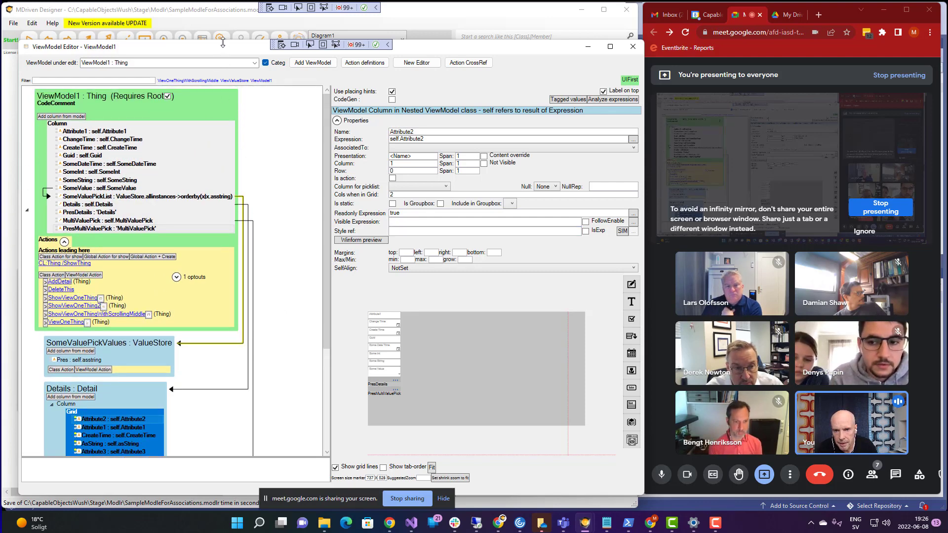
left_click(255, 64)
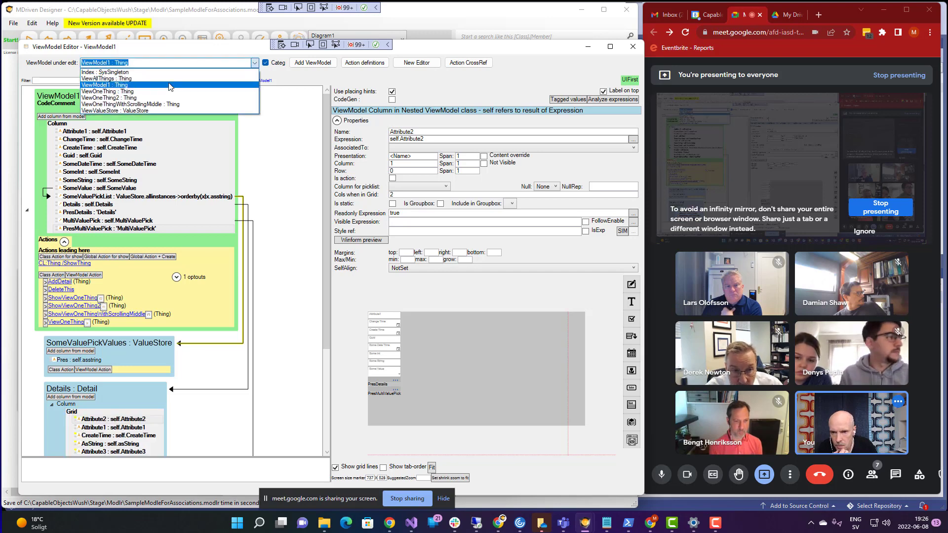
left_click(144, 99)
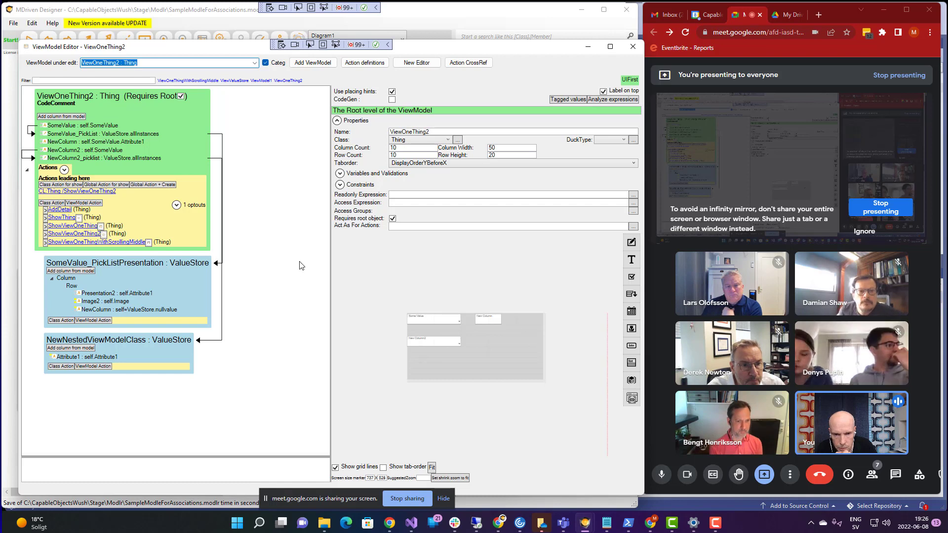
left_click_drag(330, 240, 274, 240)
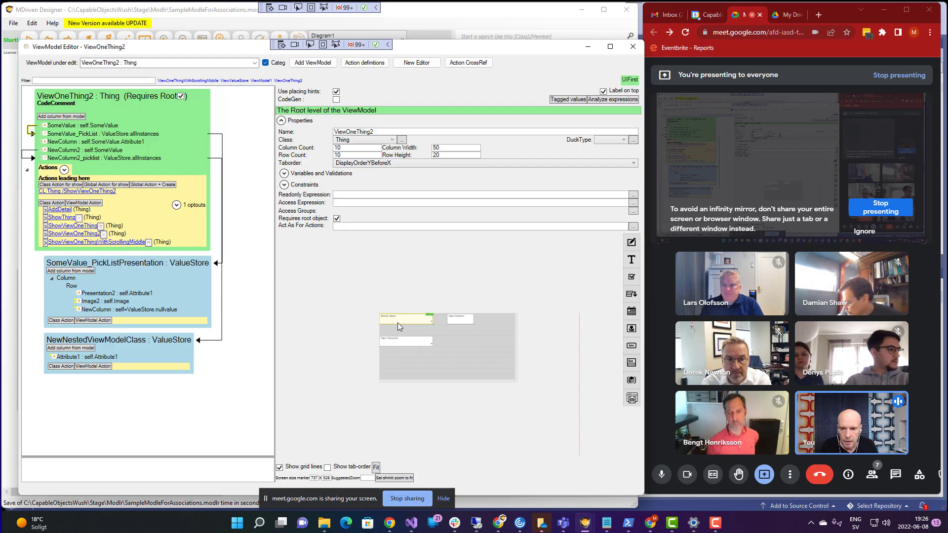
- In WECPOF, open View One Thing2 for hello2 and choose banan as Some Value
key("alt+Tab")
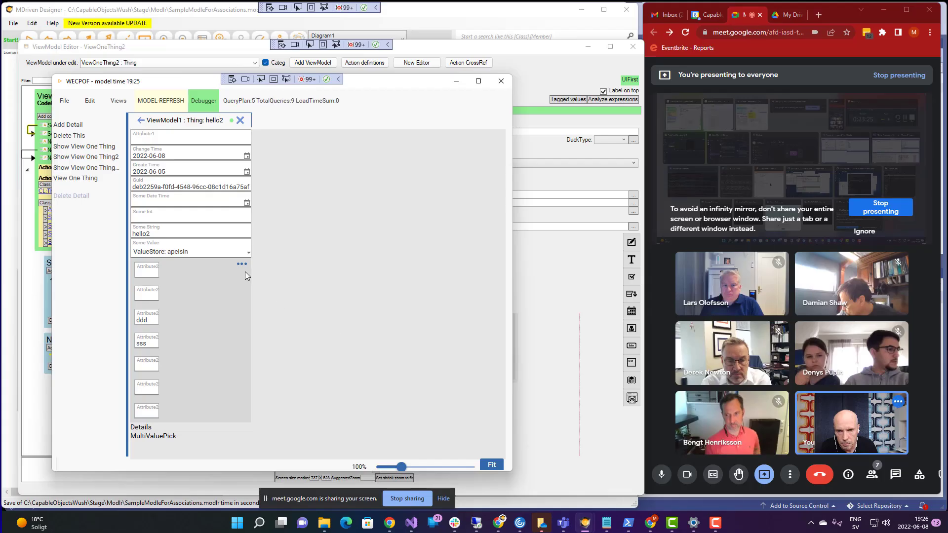
left_click(118, 100)
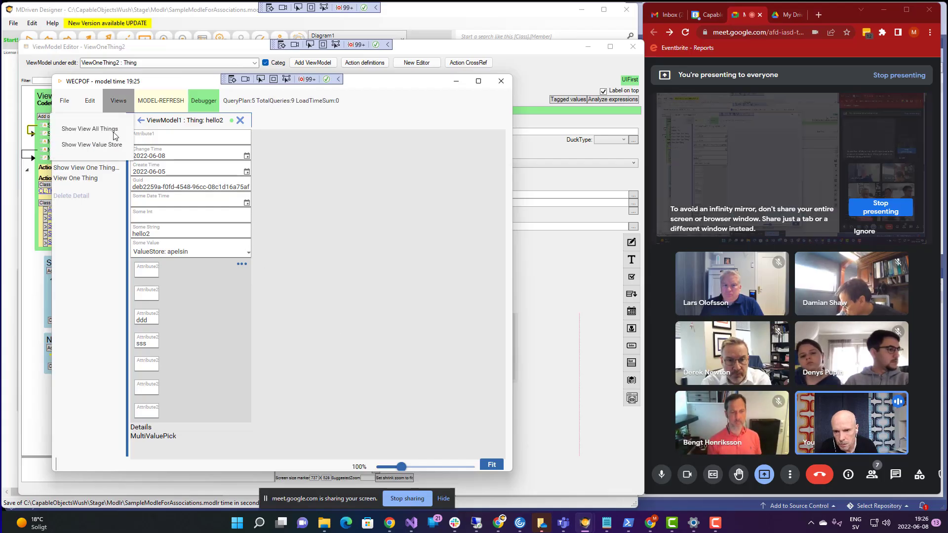
left_click(88, 255)
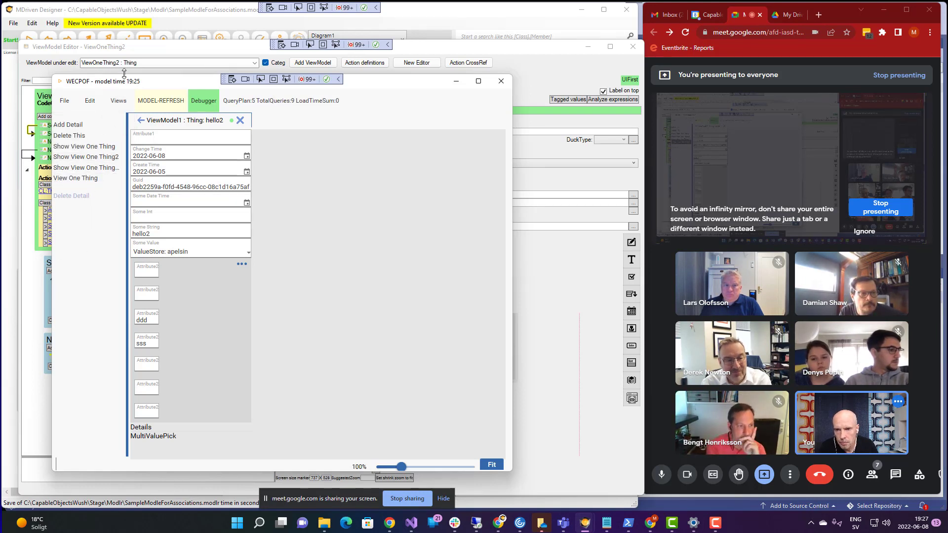
left_click(83, 157)
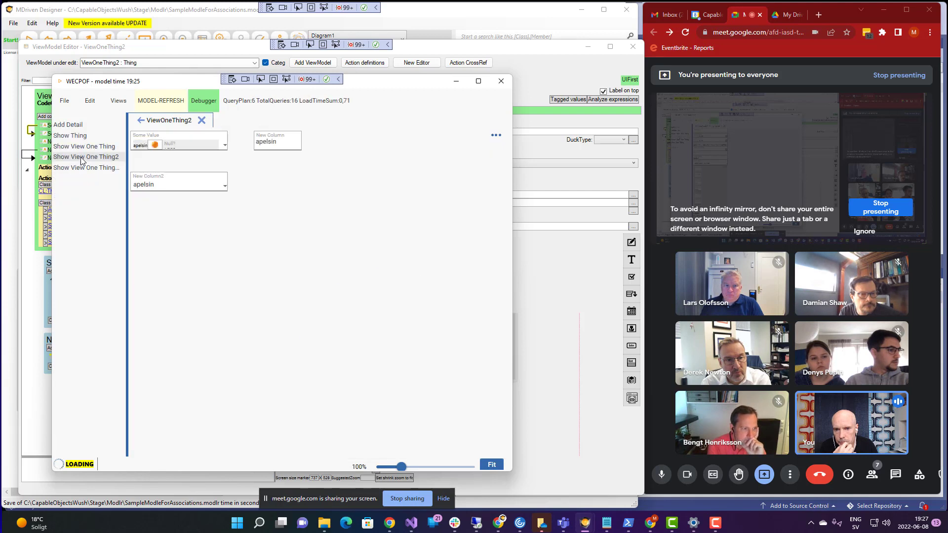
left_click(207, 147)
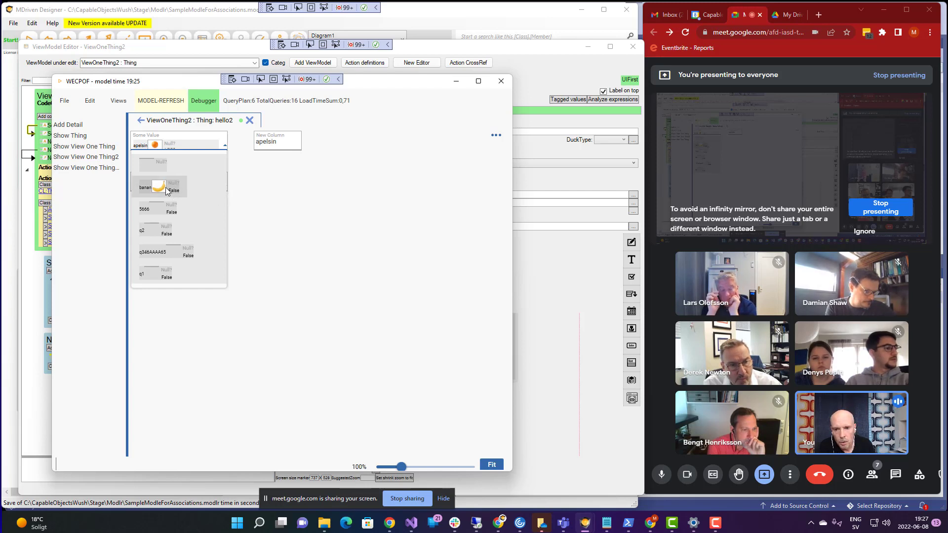
left_click(165, 187)
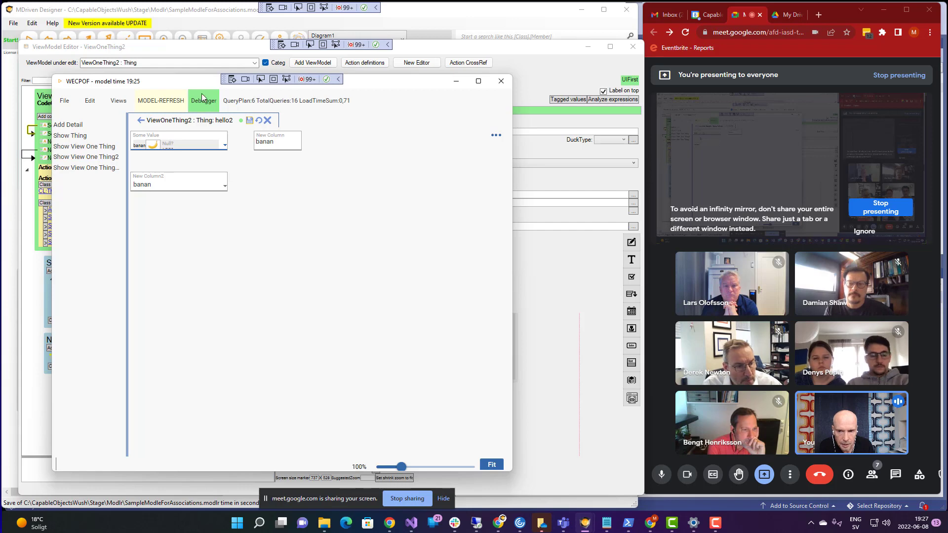
left_click_drag(185, 90, 396, 63)
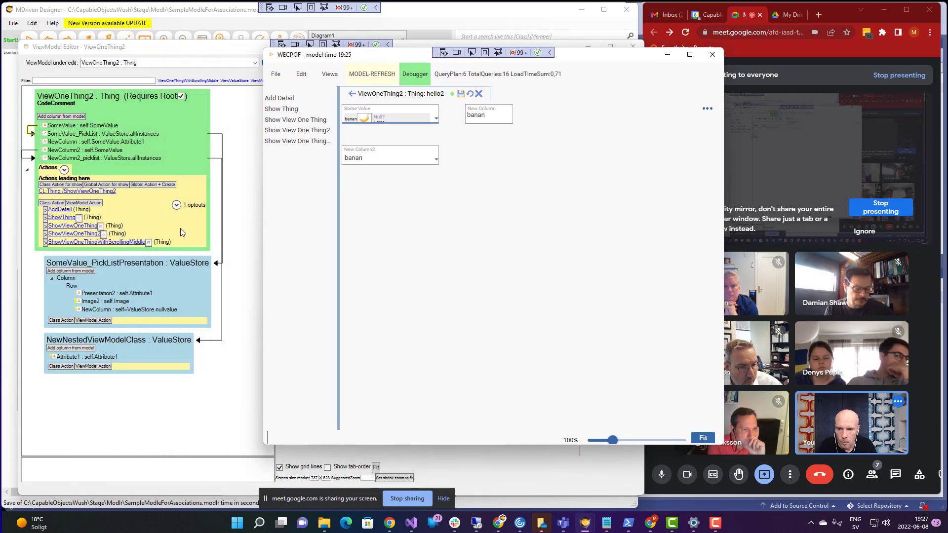
left_click(97, 311)
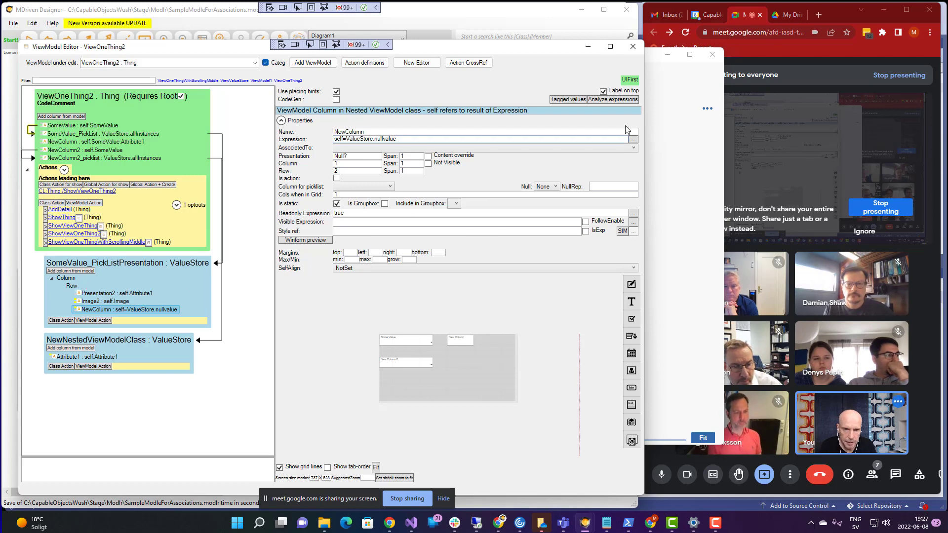
left_click(658, 127)
left_click(379, 119)
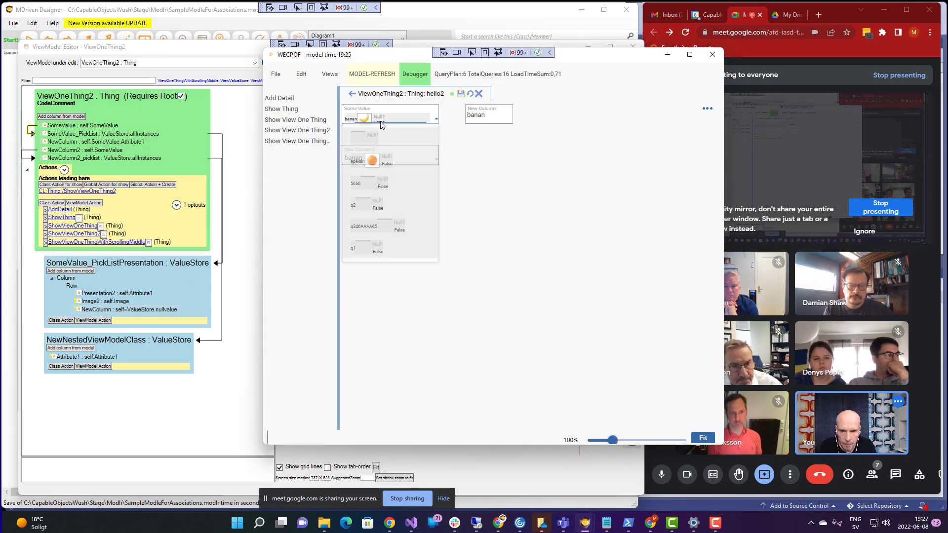
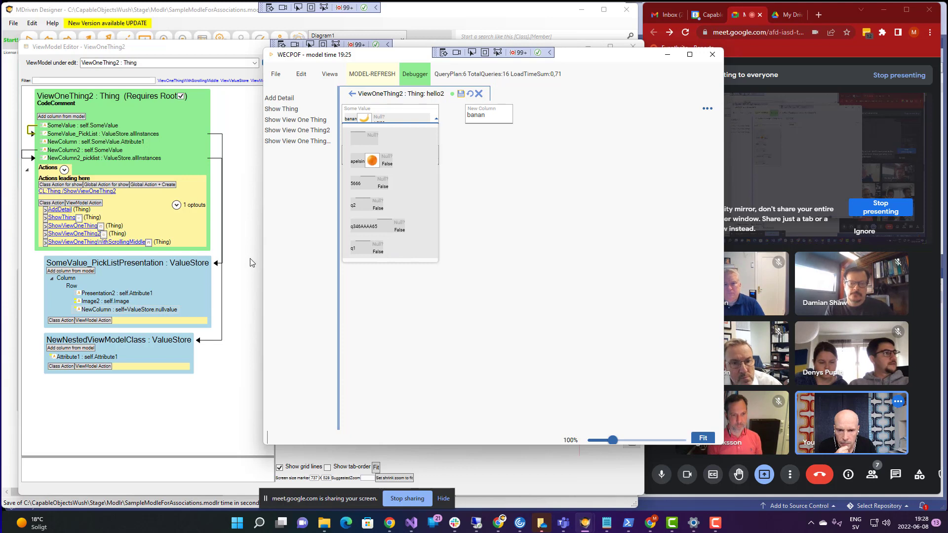
- Set Some Value to q346AAAA65 in WECPOF and select the Image2 : self.Image column
left_click(366, 230)
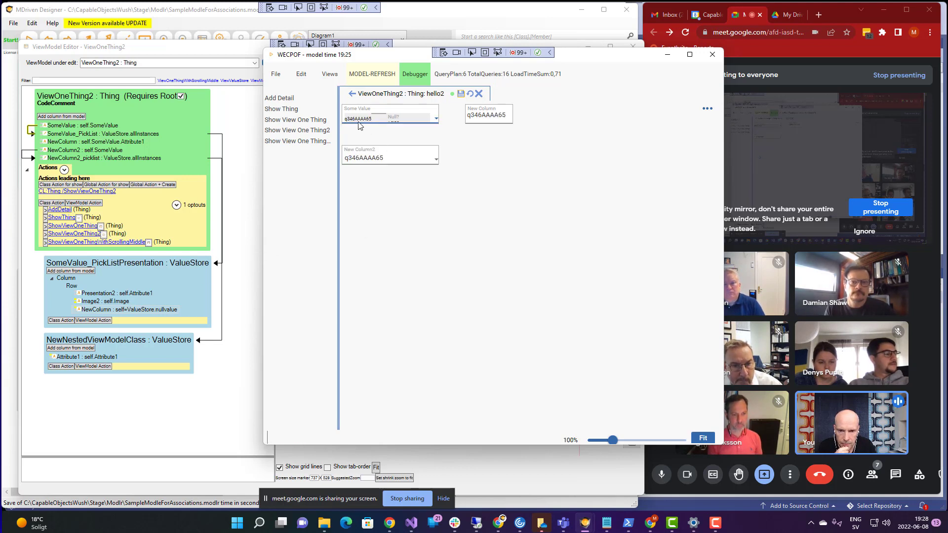
left_click(110, 301)
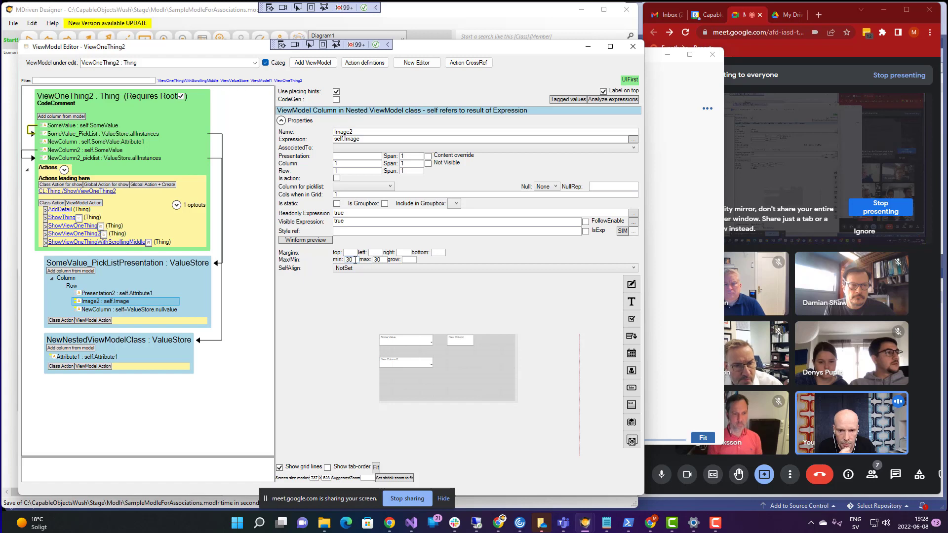
- Change the Image2 column's max size from 30 to 0 and return to WECPOF
double_click(378, 260)
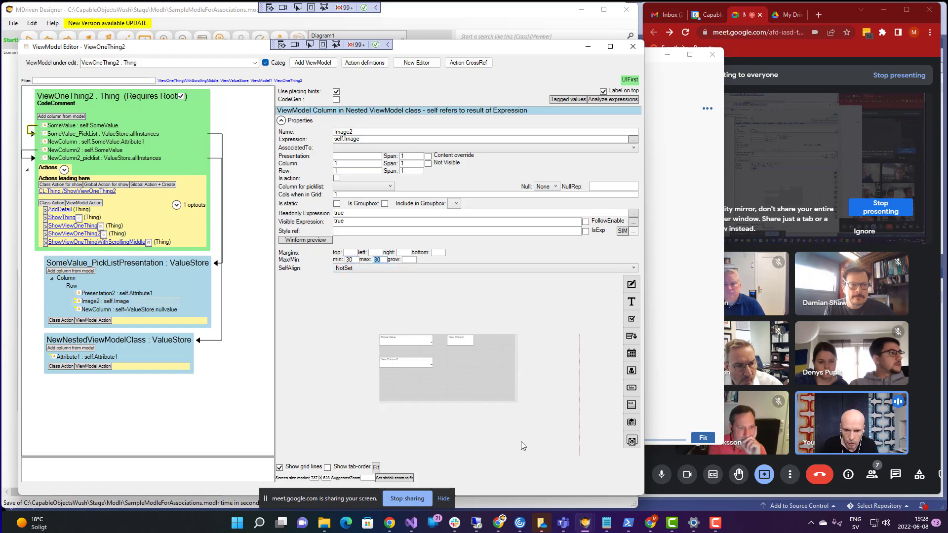
type("0")
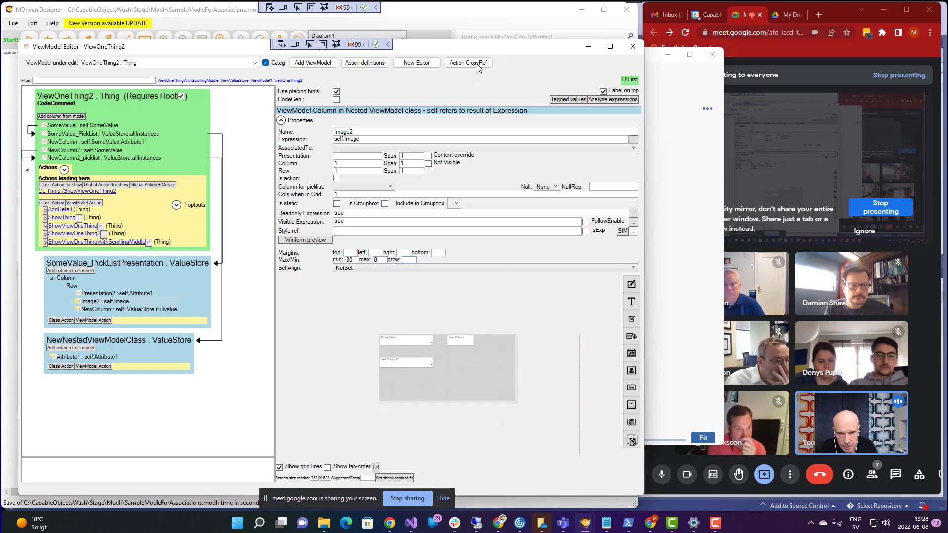
left_click_drag(469, 48, 461, 48)
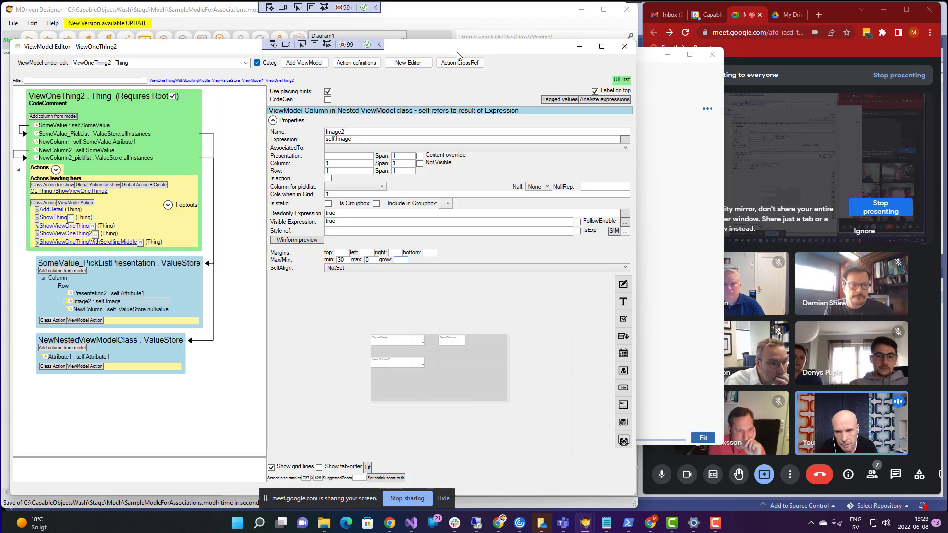
key("alt+Tab")
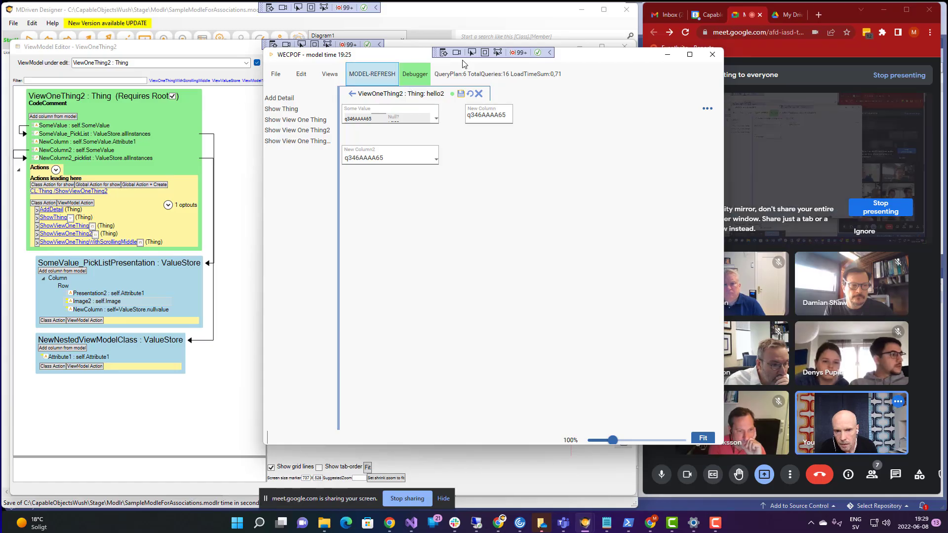
- Refresh the WECPOF model, saving changes, and set Some Value to apelsin
left_click(379, 75)
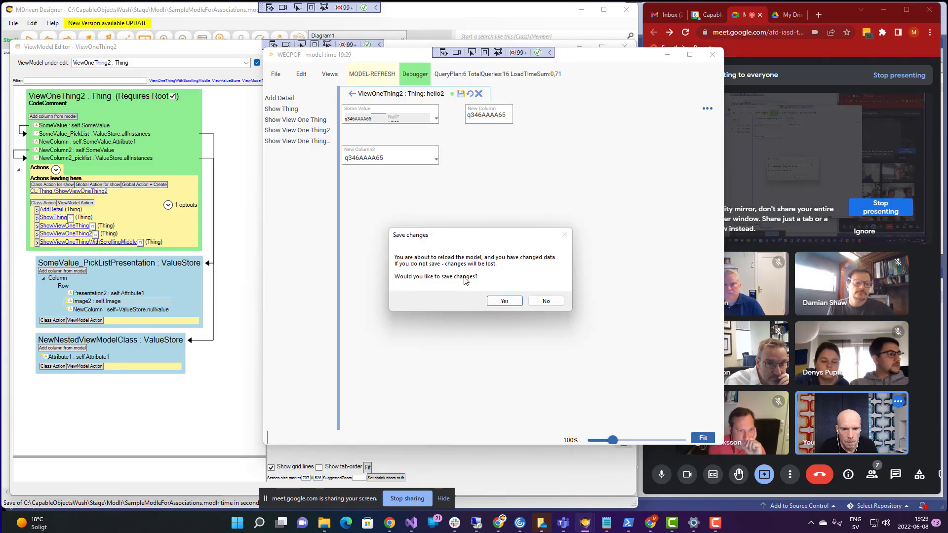
left_click(505, 301)
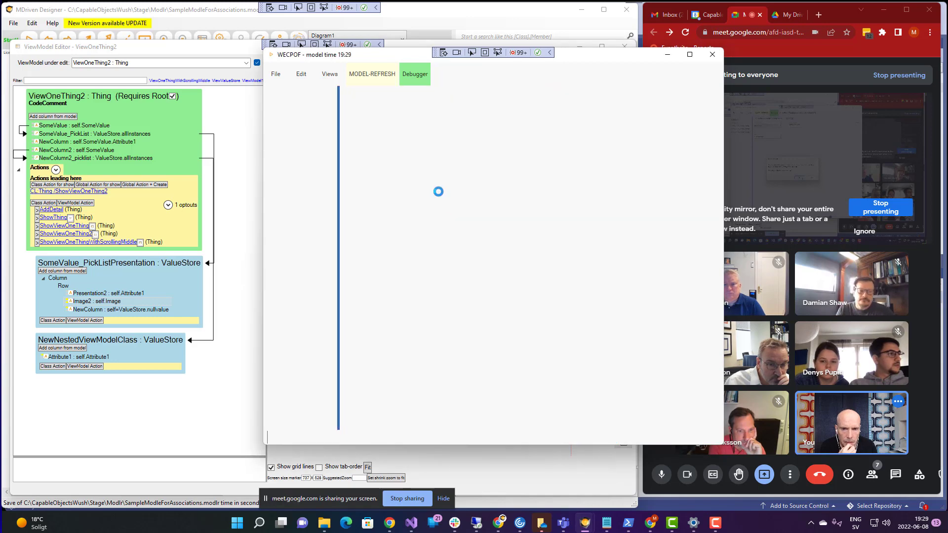
left_click(428, 121)
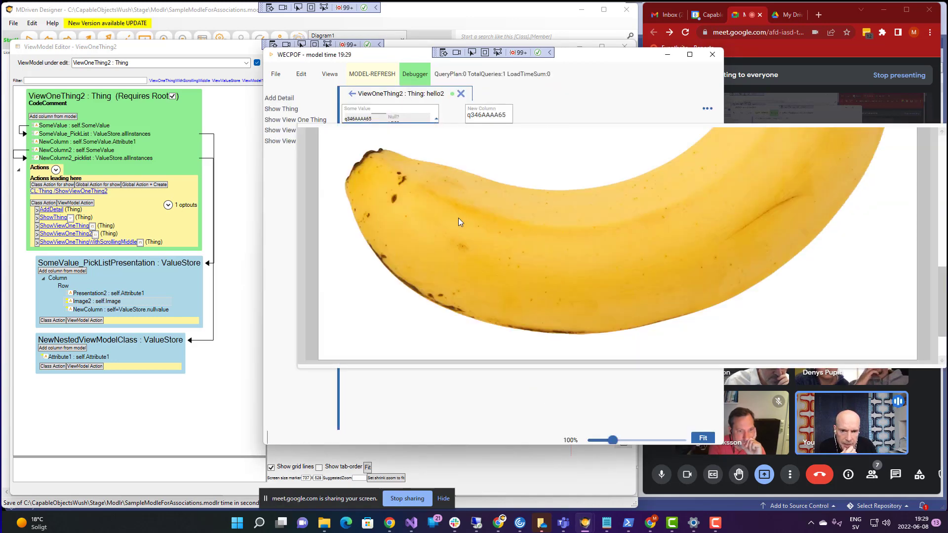
scroll(458, 217, "down", 3)
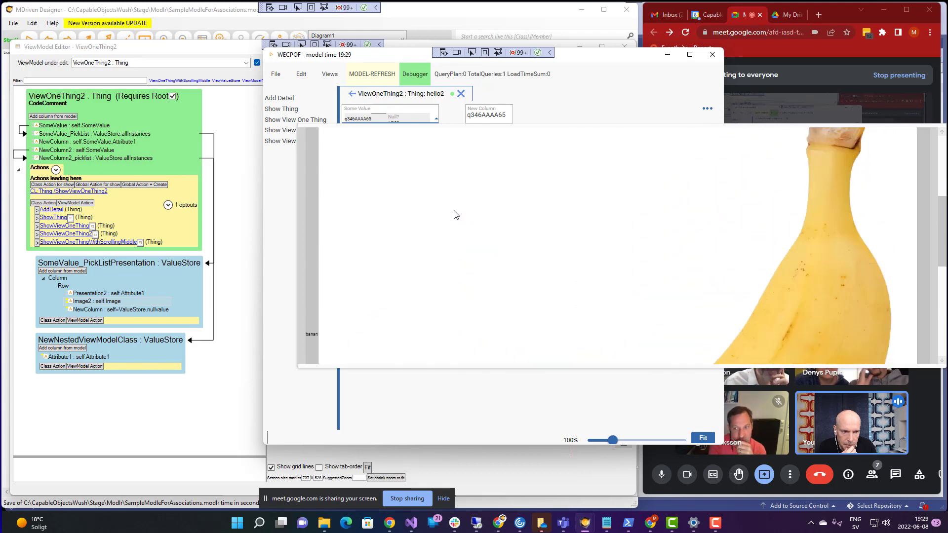
scroll(455, 213, "down", 4)
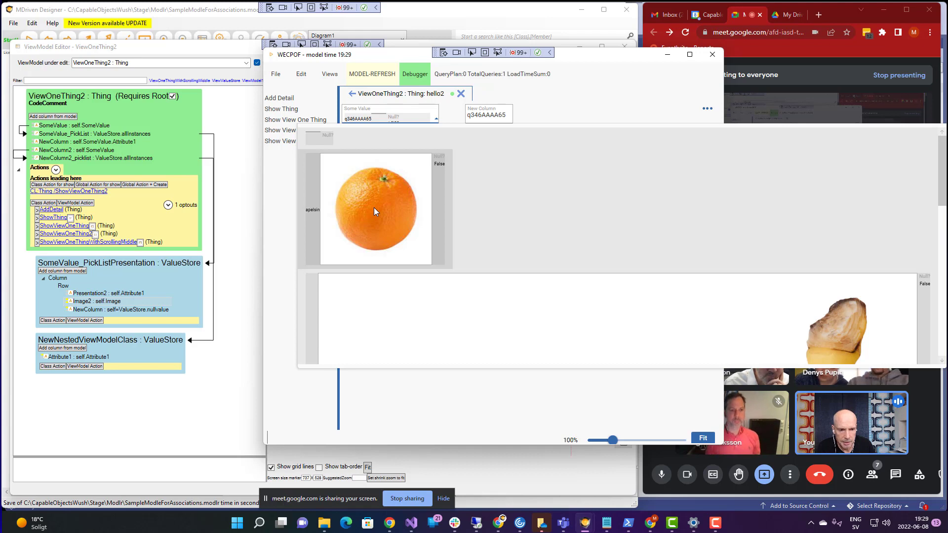
left_click(375, 208)
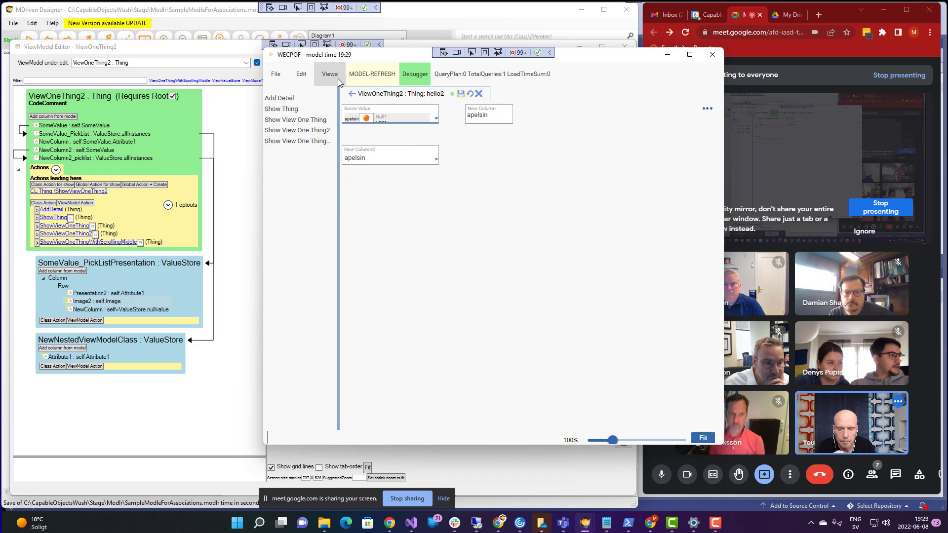
left_click(95, 302)
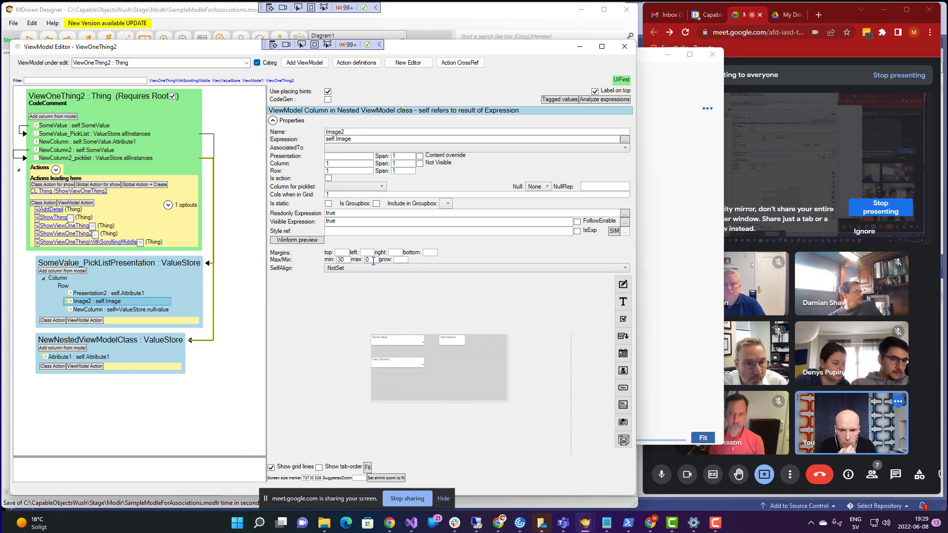
- Restore the Image2 column's max size to 30 and move the editor aside
double_click(373, 261)
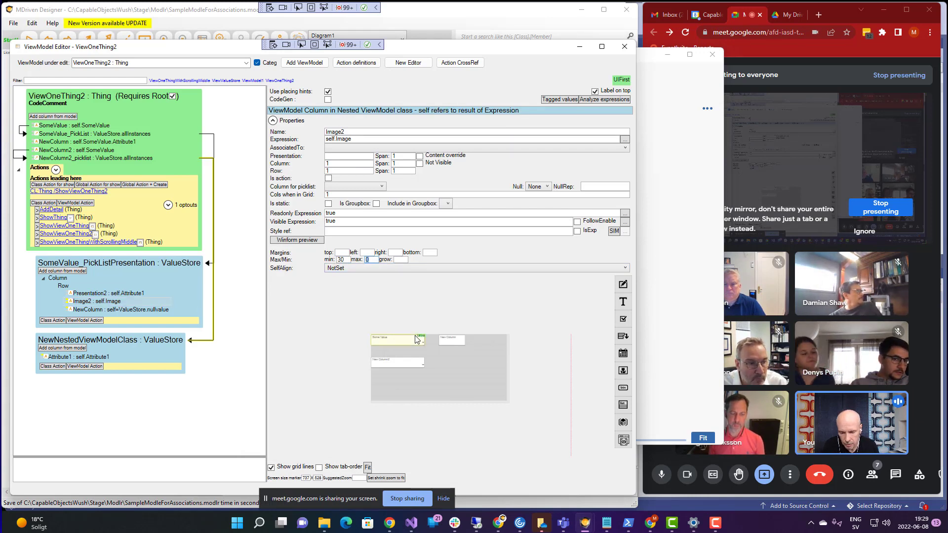
type("30")
key("Tab")
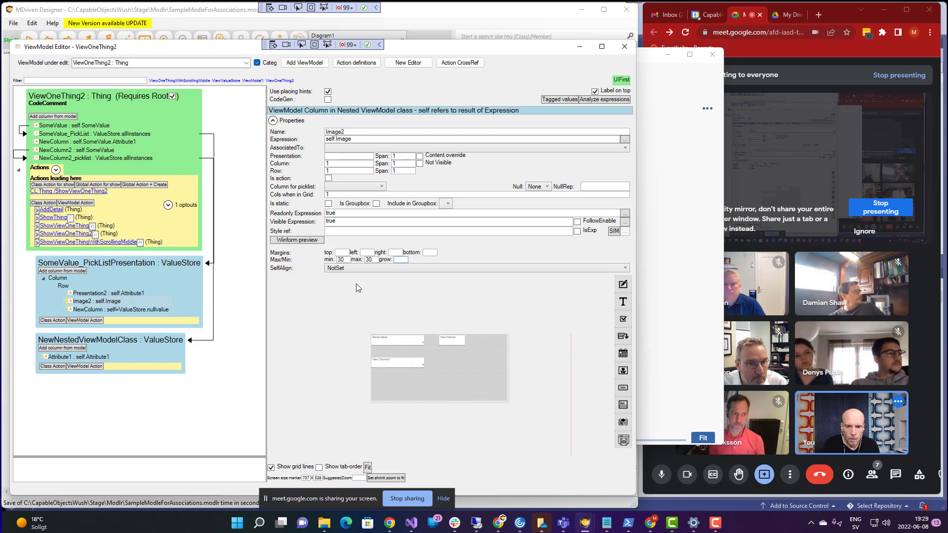
left_click_drag(418, 55, 410, 37)
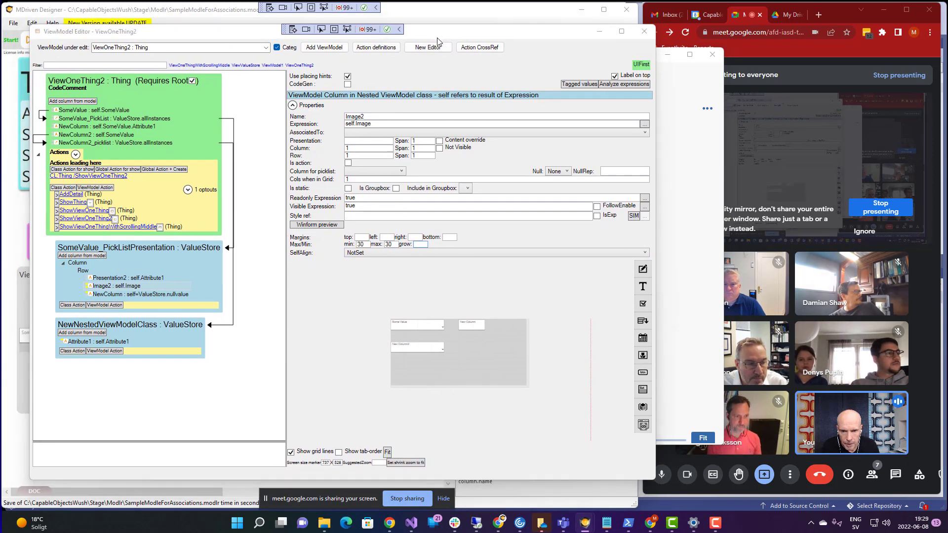
key("super+Tab")
- Refresh WECPOF with saved changes and check the Some Value picklist's images at max 30
key("Return")
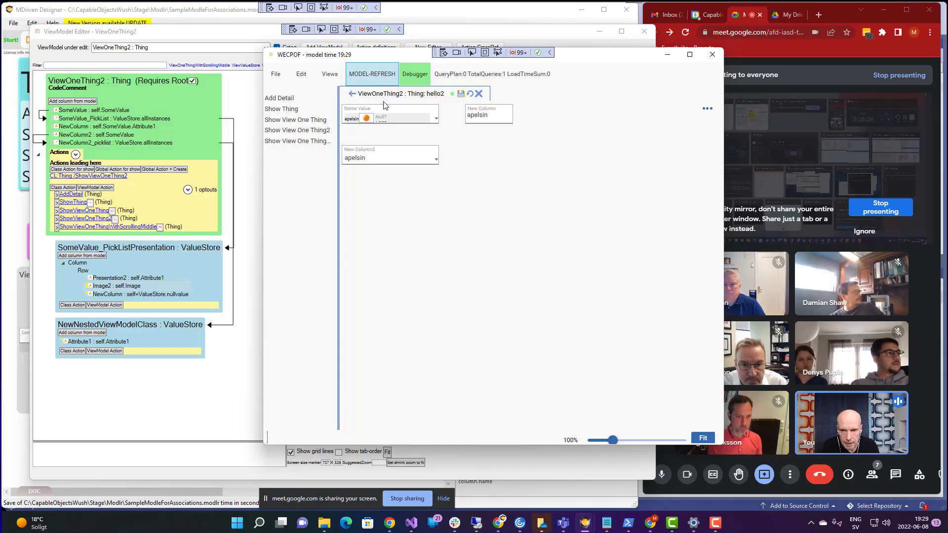
left_click(369, 75)
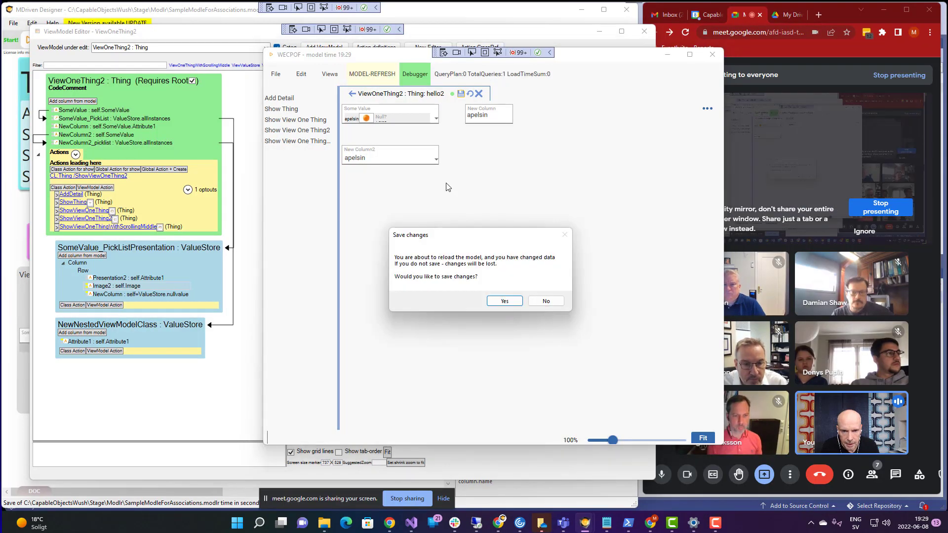
left_click(503, 300)
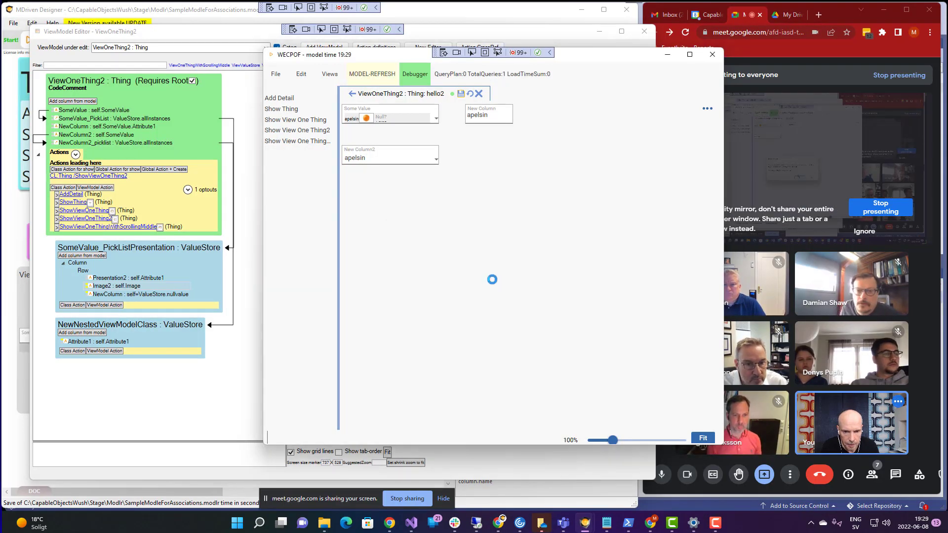
left_click(396, 120)
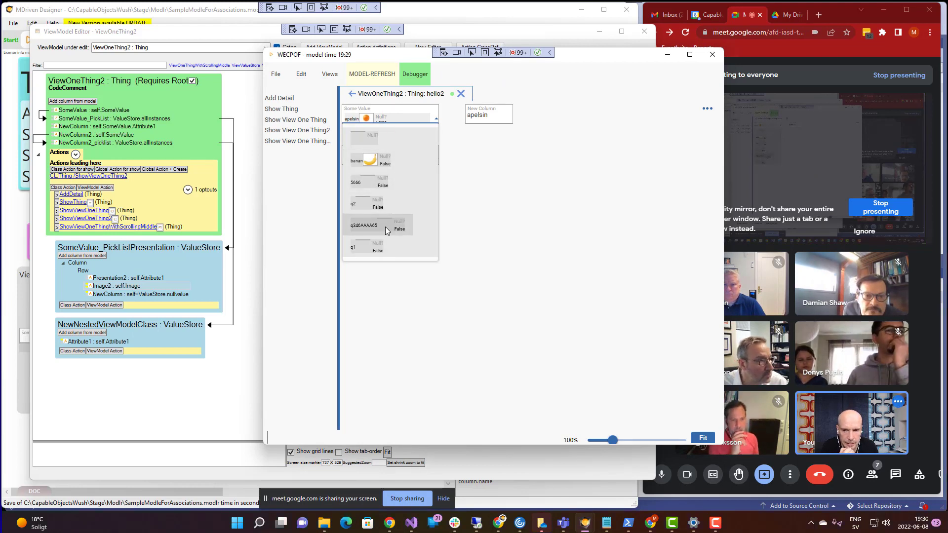
left_click(506, 199)
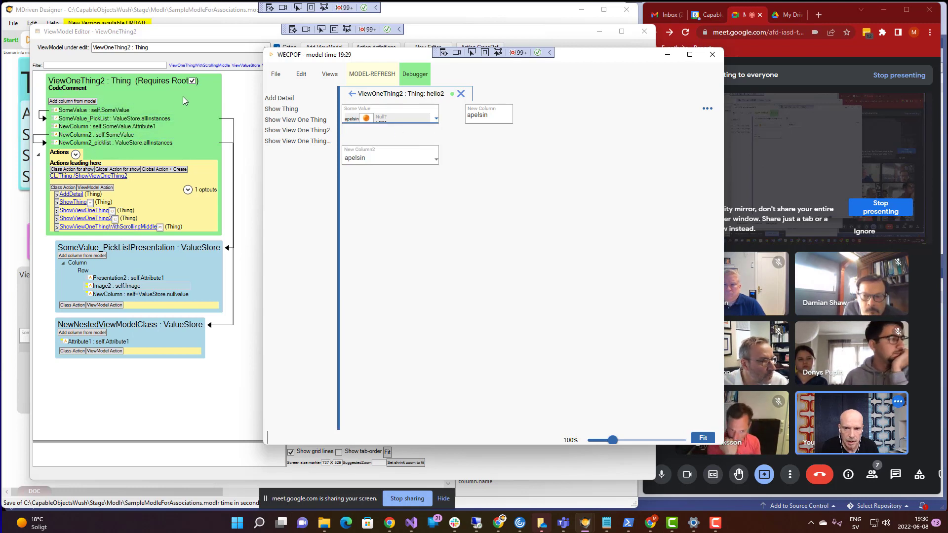
left_click(193, 40)
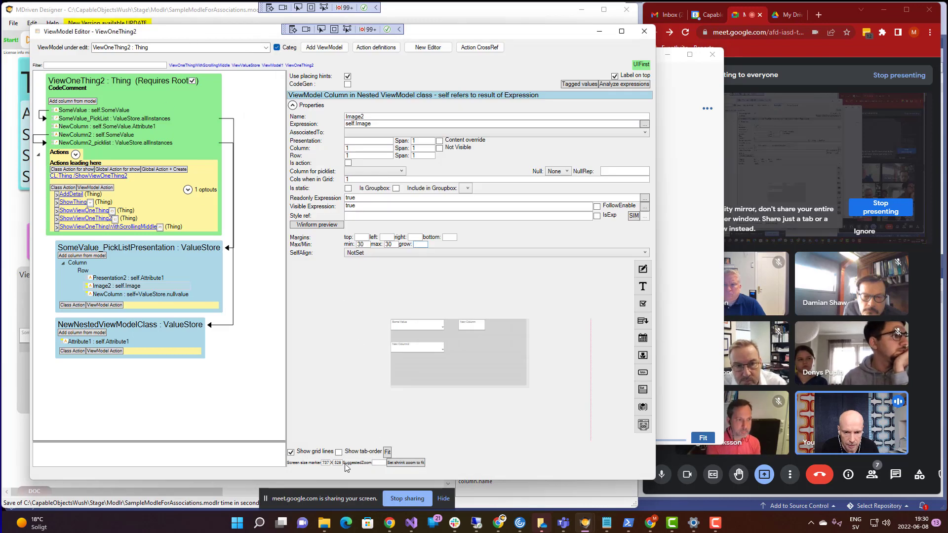
- Enlarge the layout preview and switch the edited view model to ViewOneThing : Thing
left_click(388, 452)
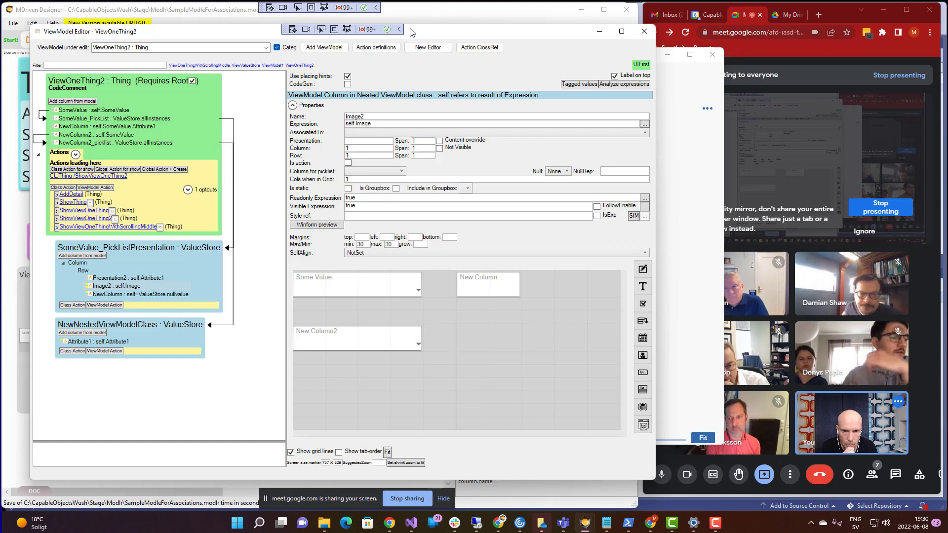
left_click_drag(426, 35, 390, 33)
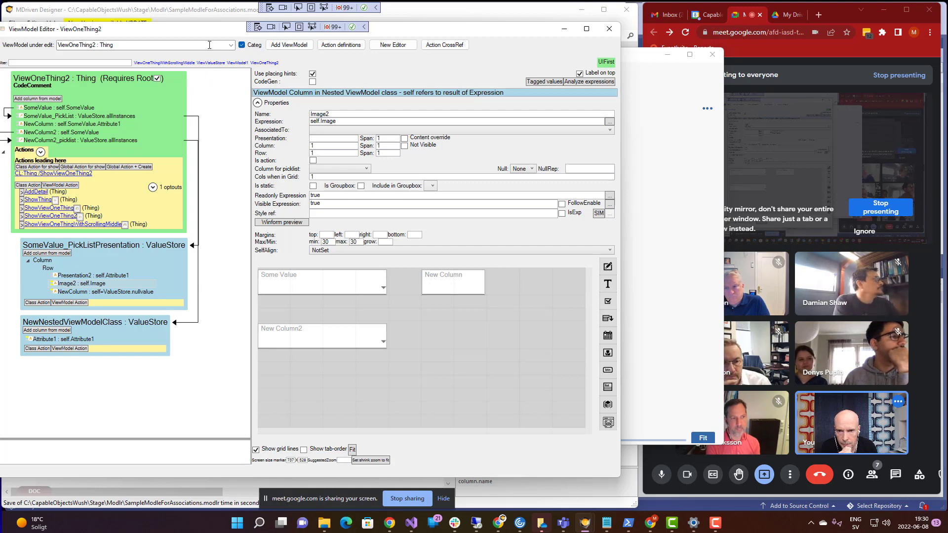
left_click_drag(222, 33, 259, 27)
left_click(268, 40)
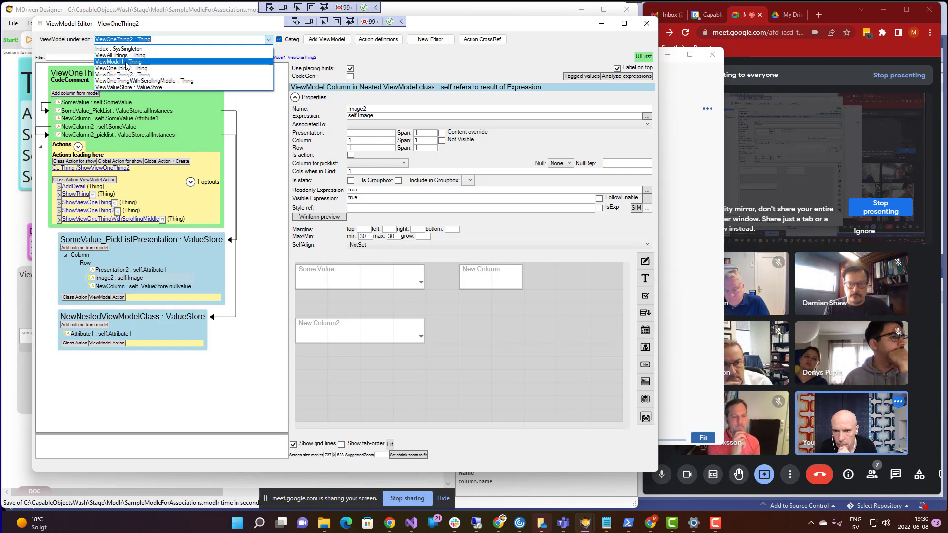
left_click(126, 62)
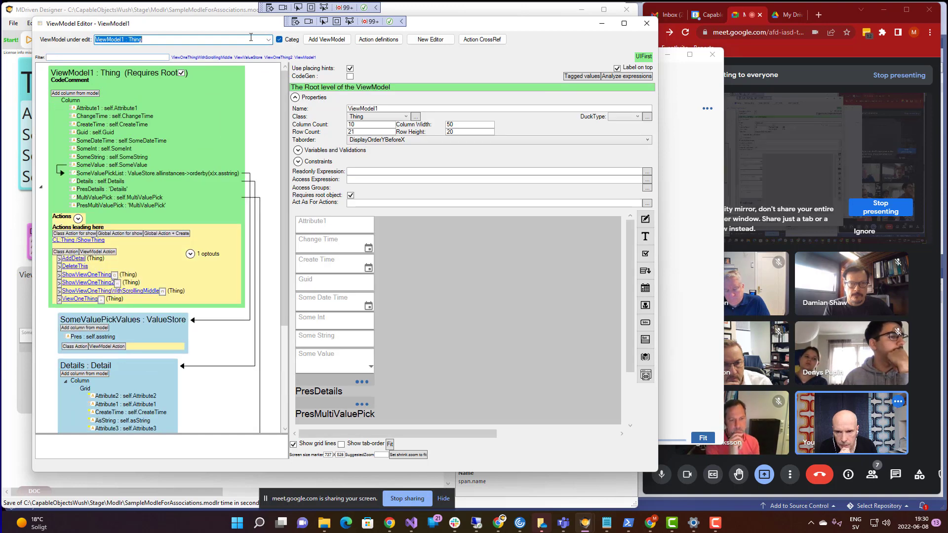
left_click(269, 40)
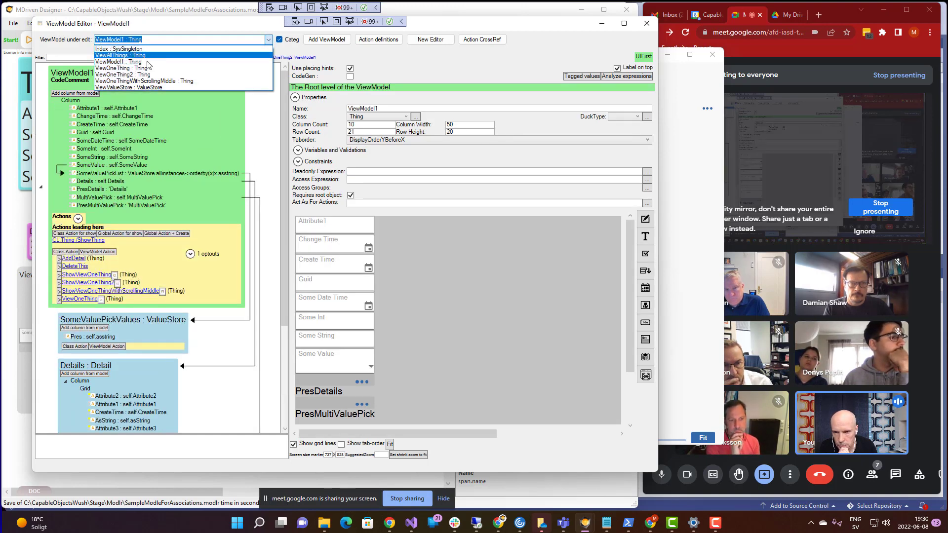
left_click(139, 69)
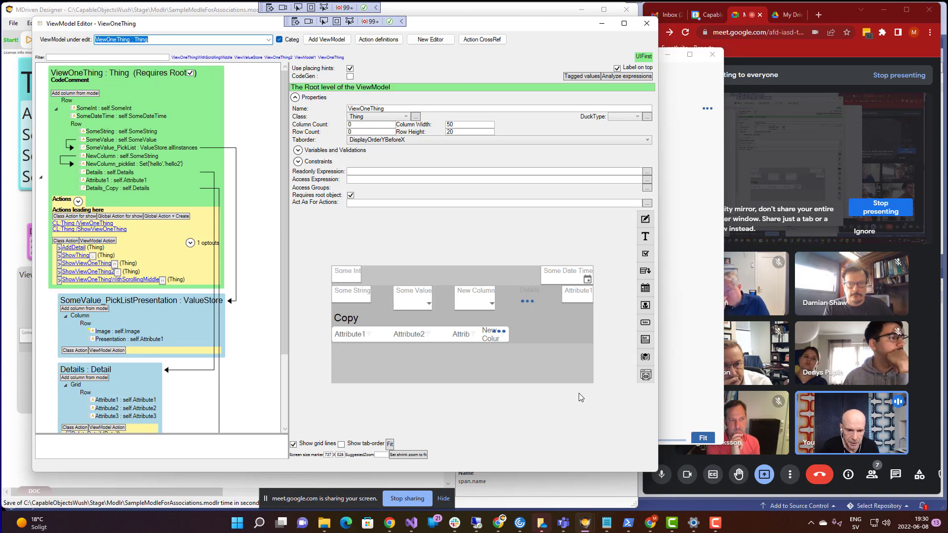
- Show ViewOneThing for hello2 in WECPOF, then narrow and reposition its window
key("alt+Tab")
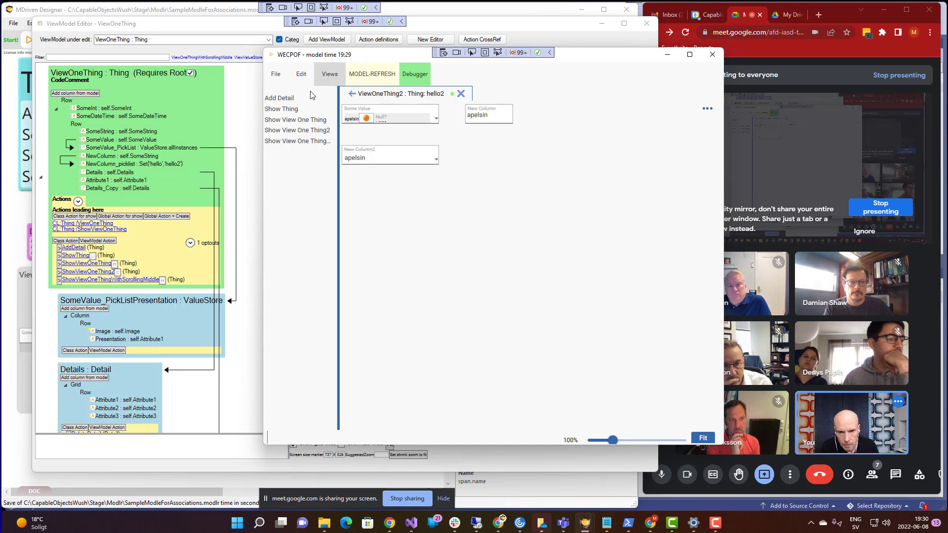
left_click(286, 122)
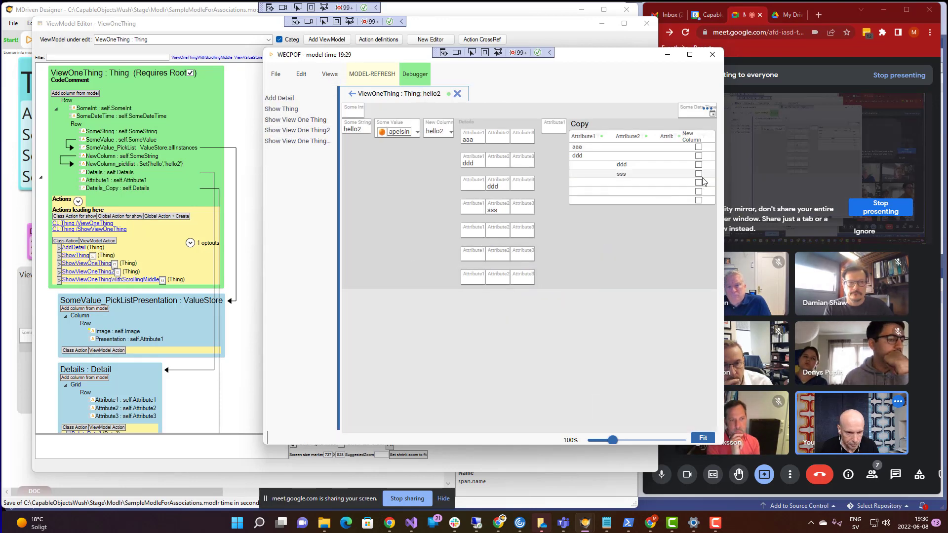
left_click_drag(724, 181, 738, 227)
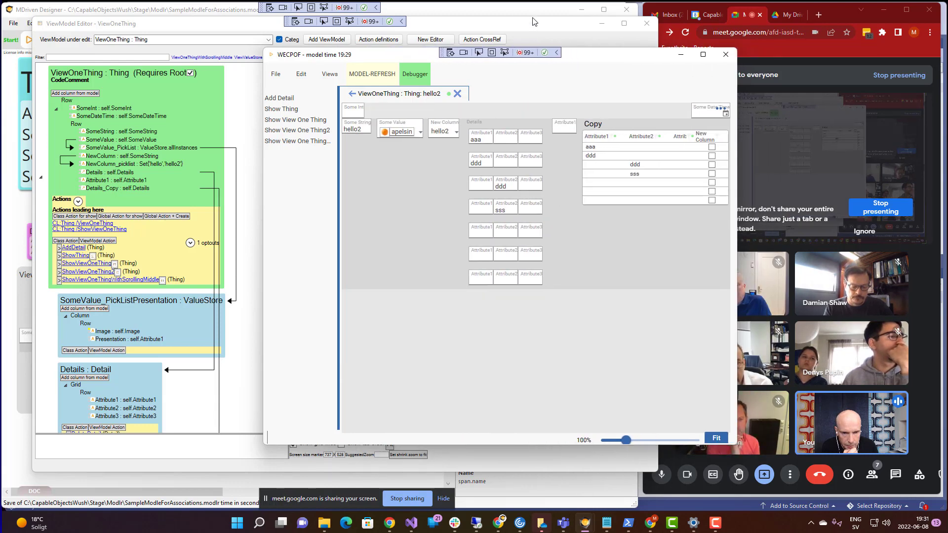
left_click_drag(581, 58, 494, 86)
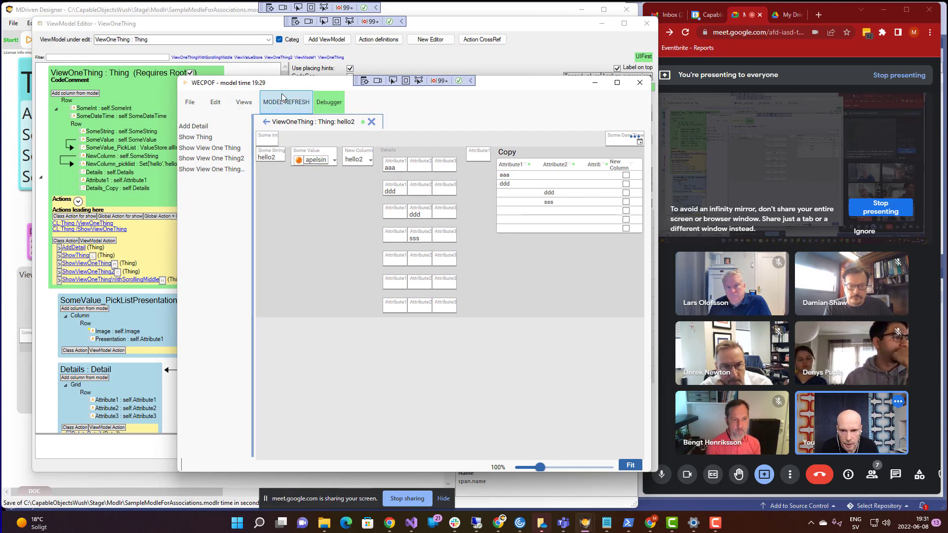
- Select the top Row container and inspect its SomeDateTime and SomeInt columns
left_click(99, 80)
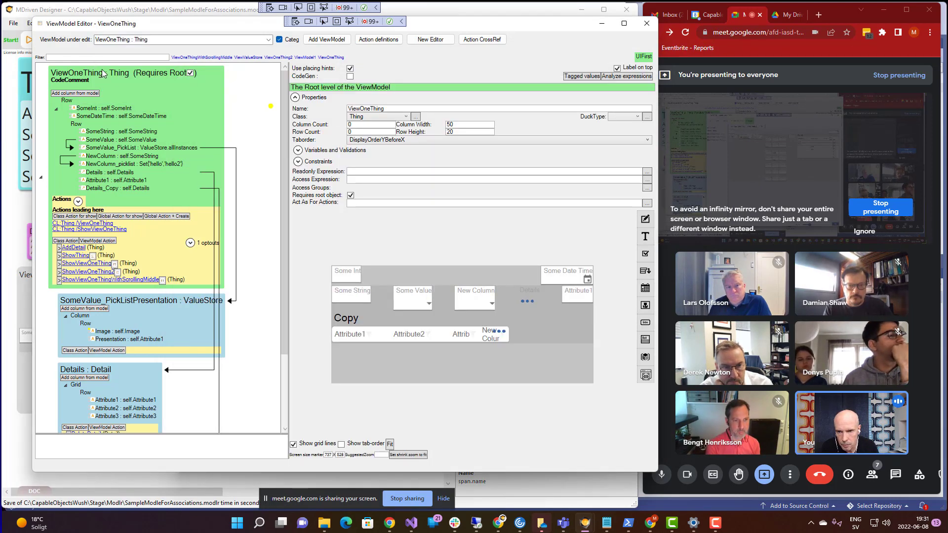
left_click(67, 101)
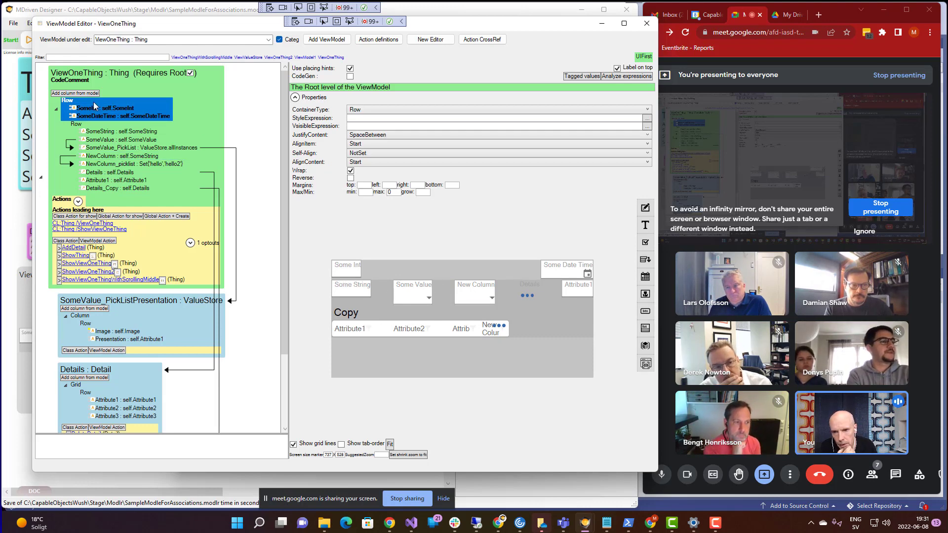
left_click(88, 114)
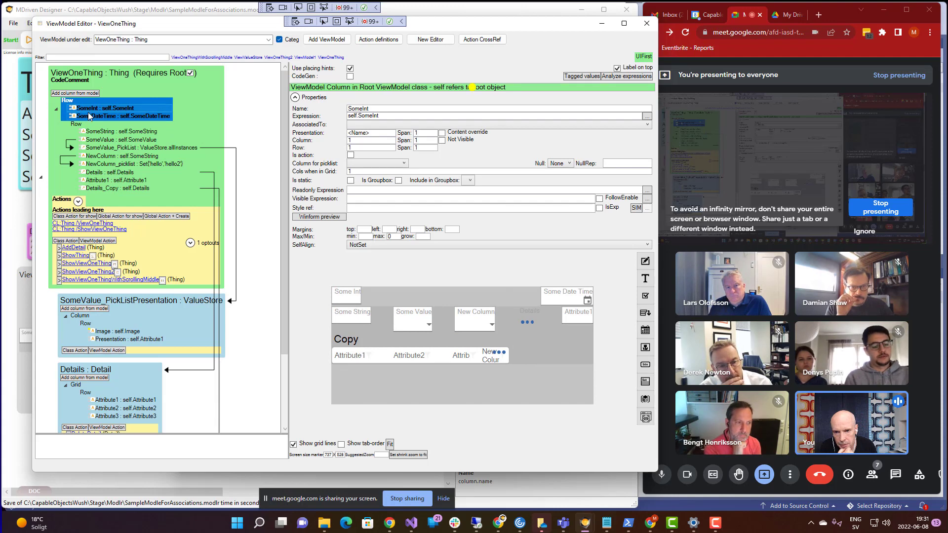
left_click(87, 107)
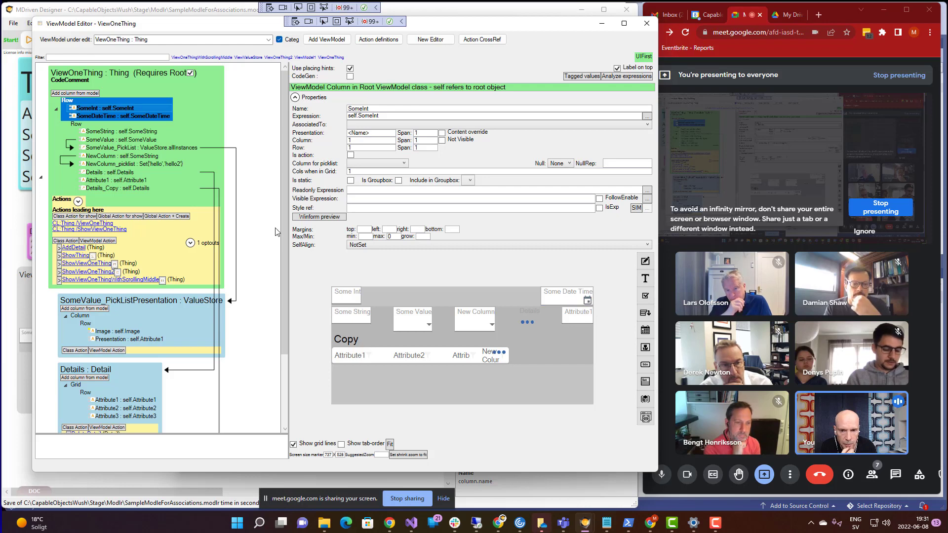
left_click(68, 101)
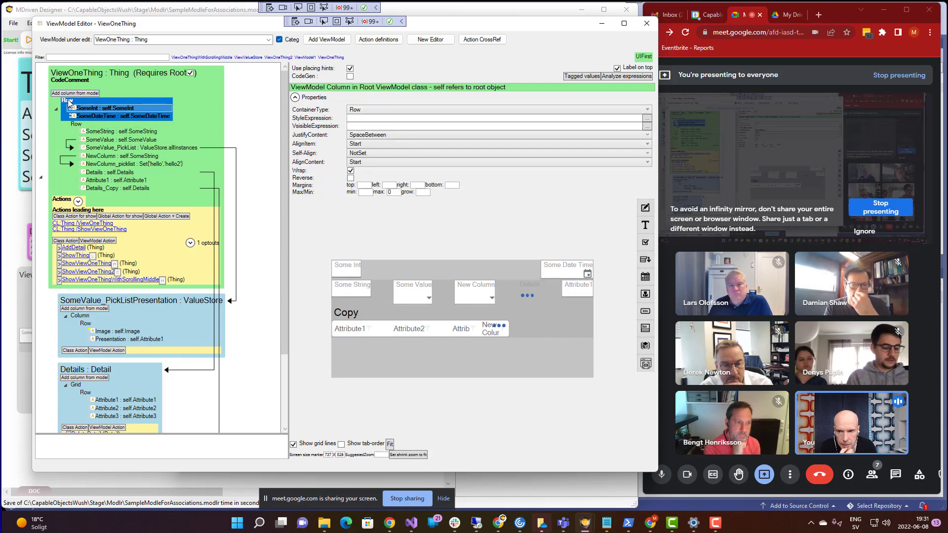
- Set the Row's JustifyContent to SpaceAround after briefly trying Start
left_click(381, 135)
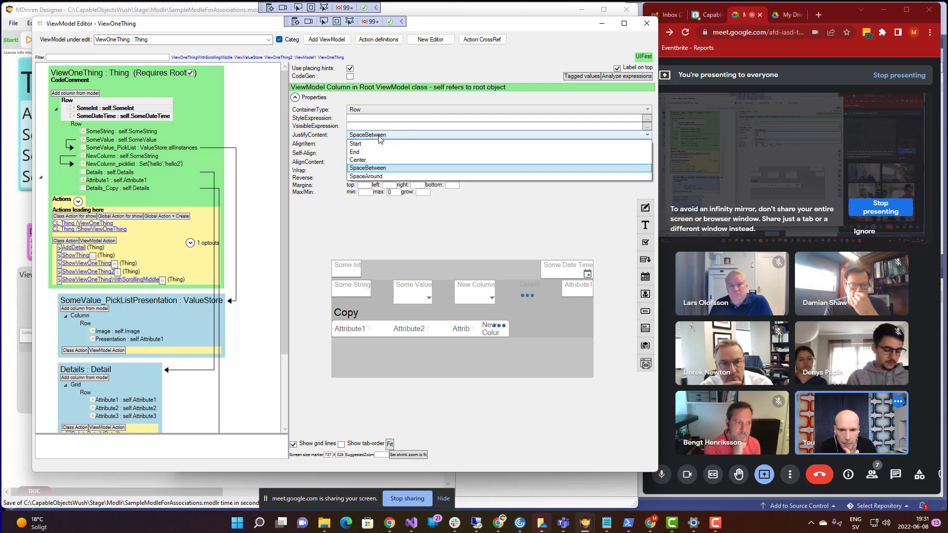
left_click(354, 144)
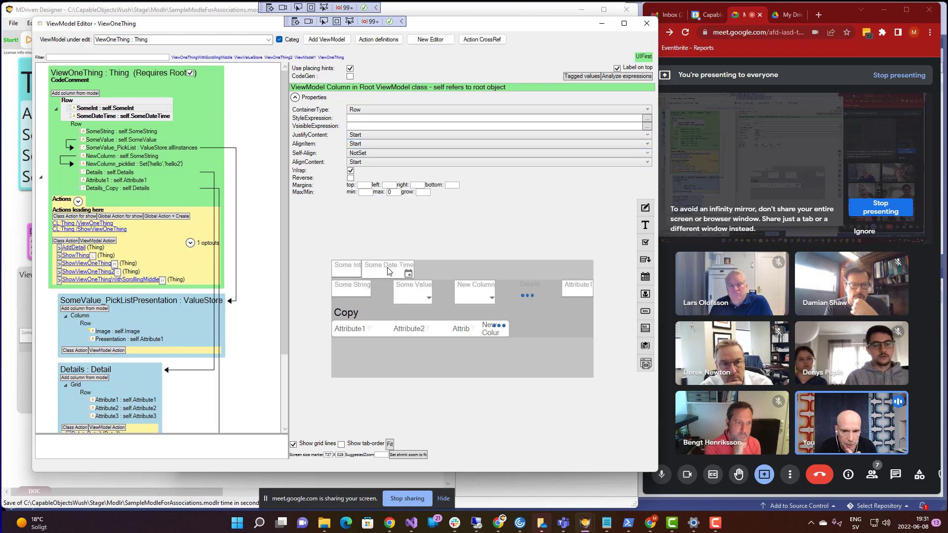
left_click(362, 136)
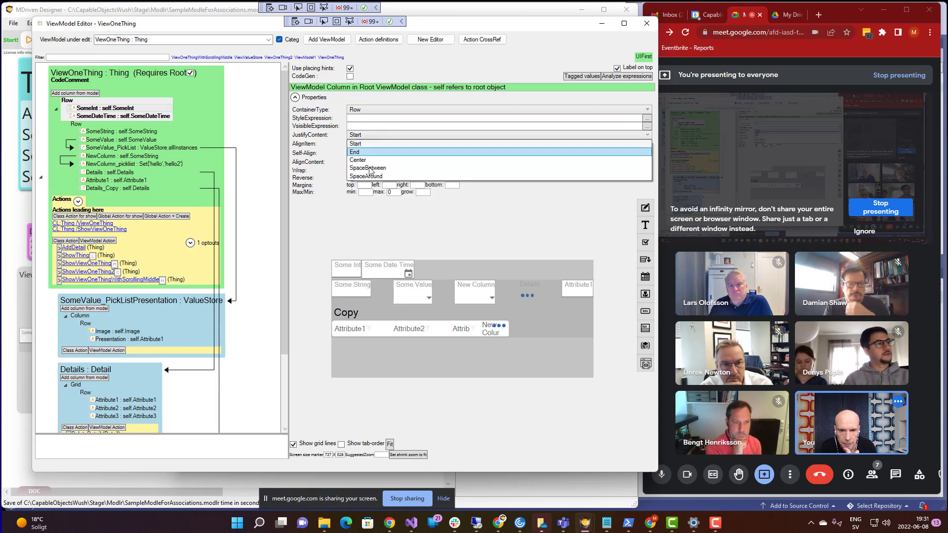
left_click(366, 176)
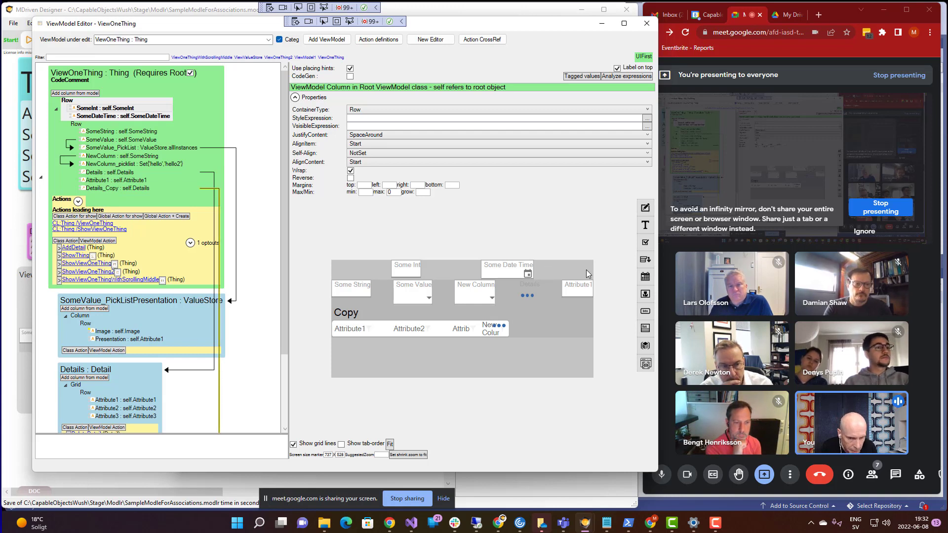
- Turn off Wrap on the top Row container and switch to WECPOF
left_click(68, 103)
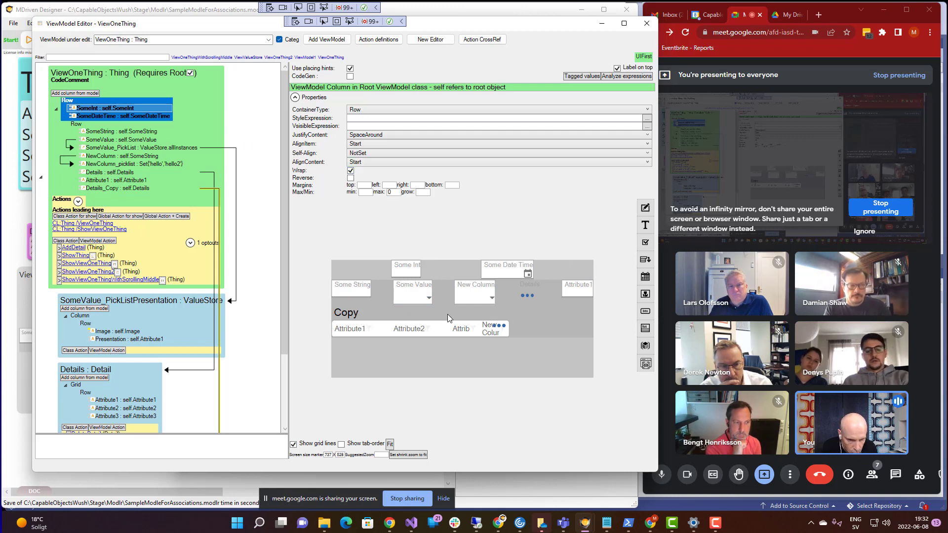
left_click(350, 171)
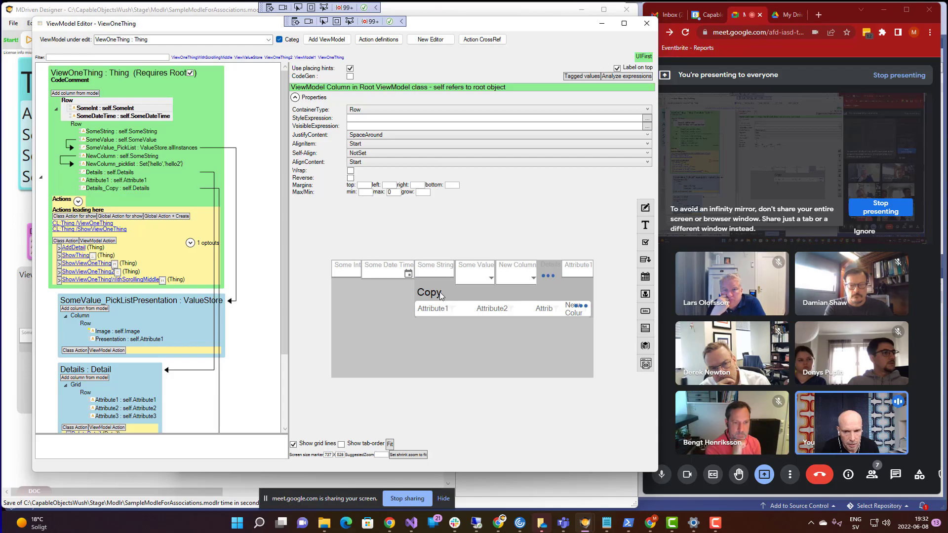
key("alt+Tab")
- Reload WECPOF with the updated model, then resize it narrower and move it left
left_click(271, 112)
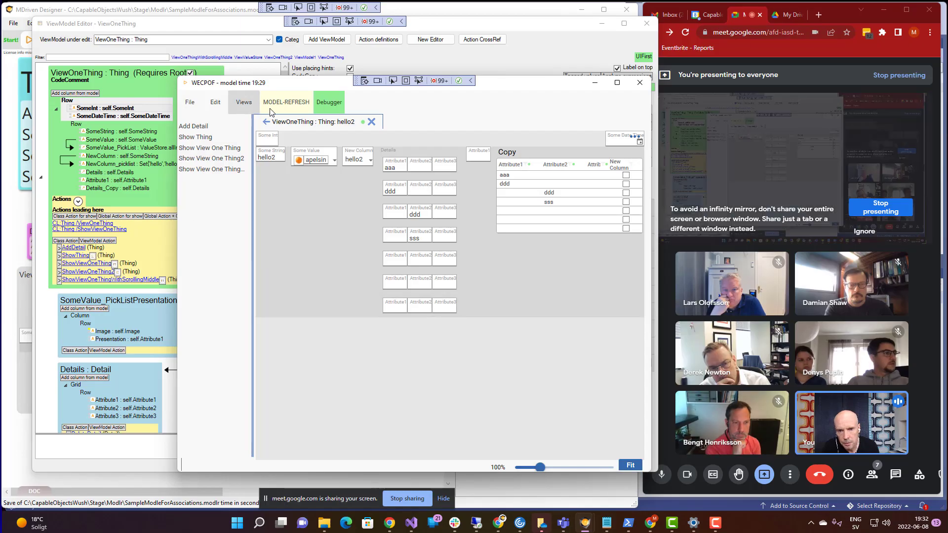
left_click(296, 105)
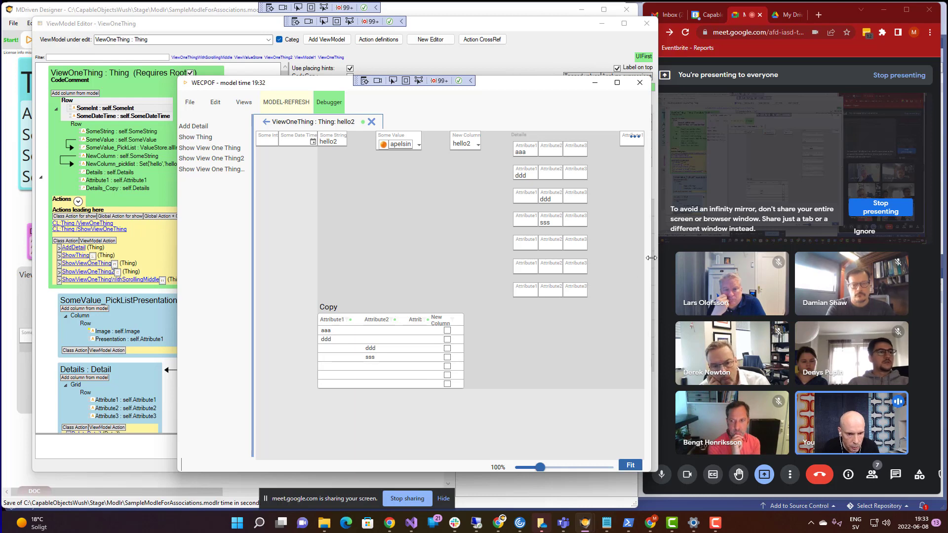
left_click_drag(651, 258, 767, 255)
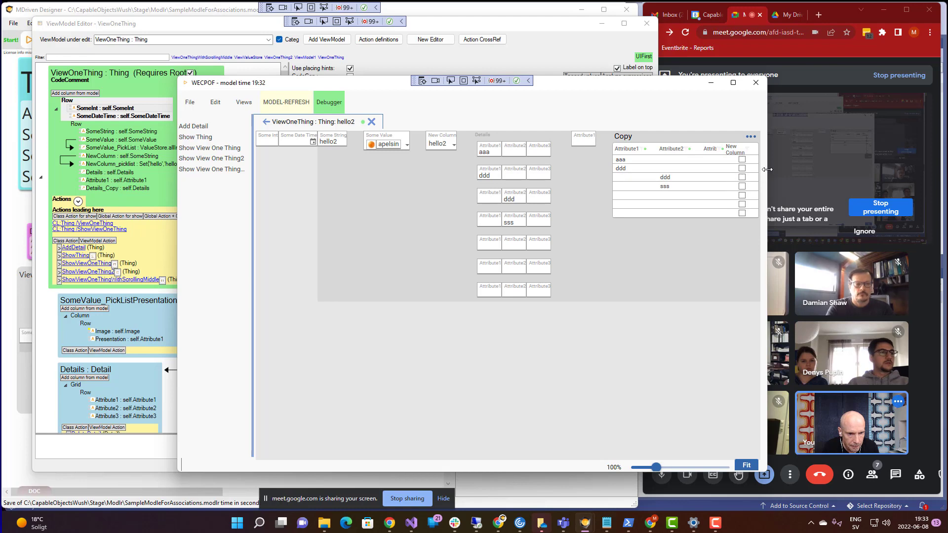
left_click_drag(767, 173, 701, 240)
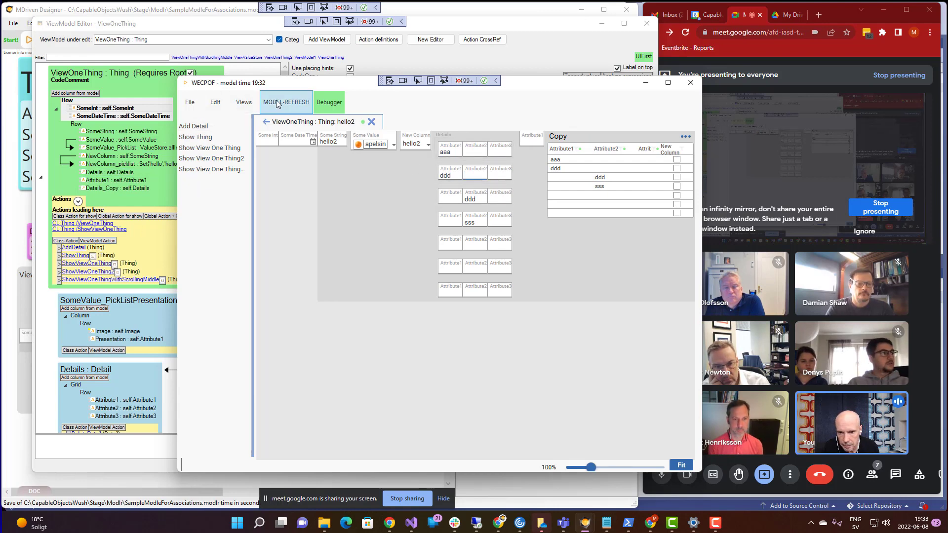
left_click_drag(282, 82, 149, 85)
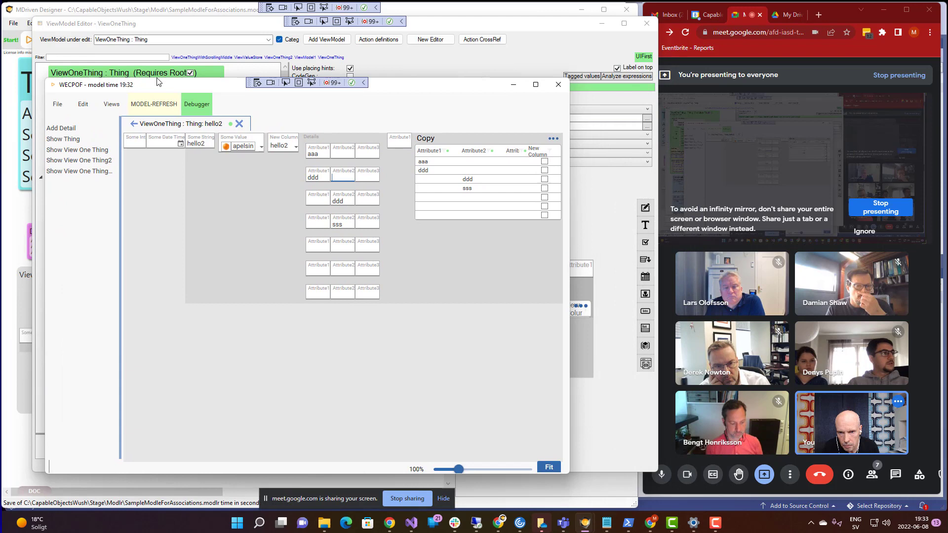
- Select the Details column in the ViewModel Editor to view its properties
left_click(196, 28)
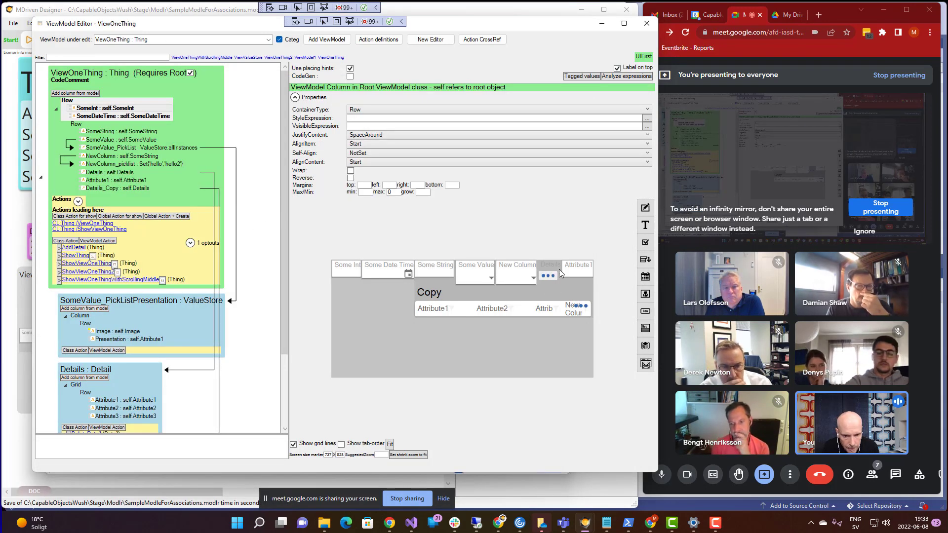
left_click(97, 173)
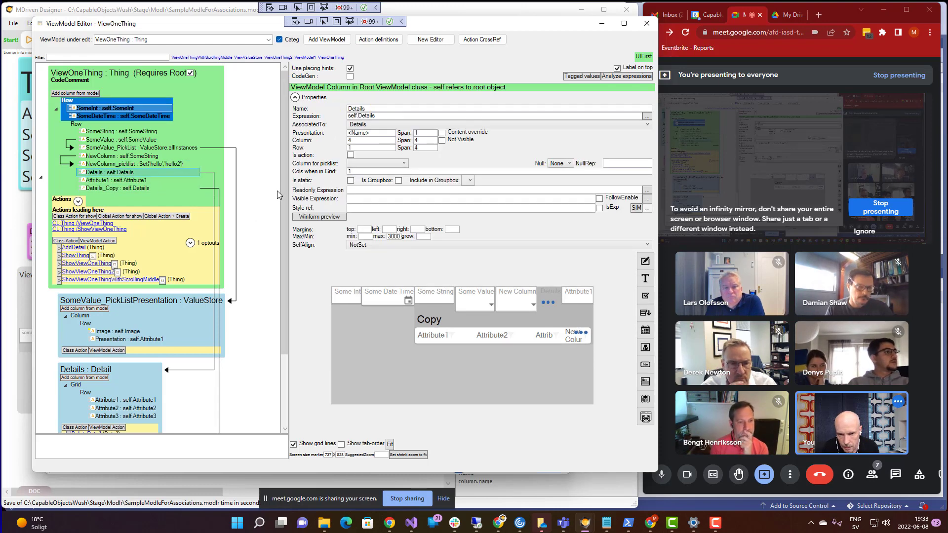
scroll(279, 242, "down", 3)
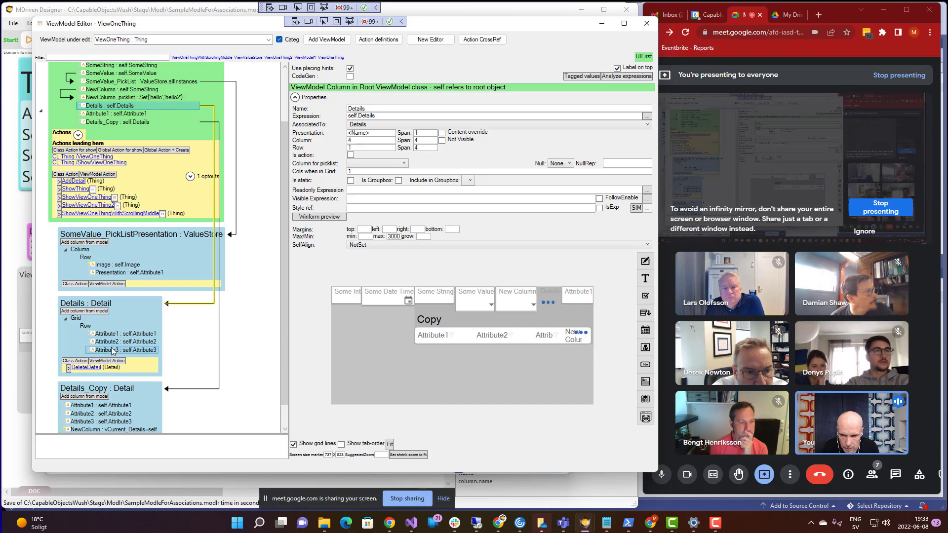
- Add three new empty Detail rows to hello2 in the WECPOF preview
key("alt+Tab")
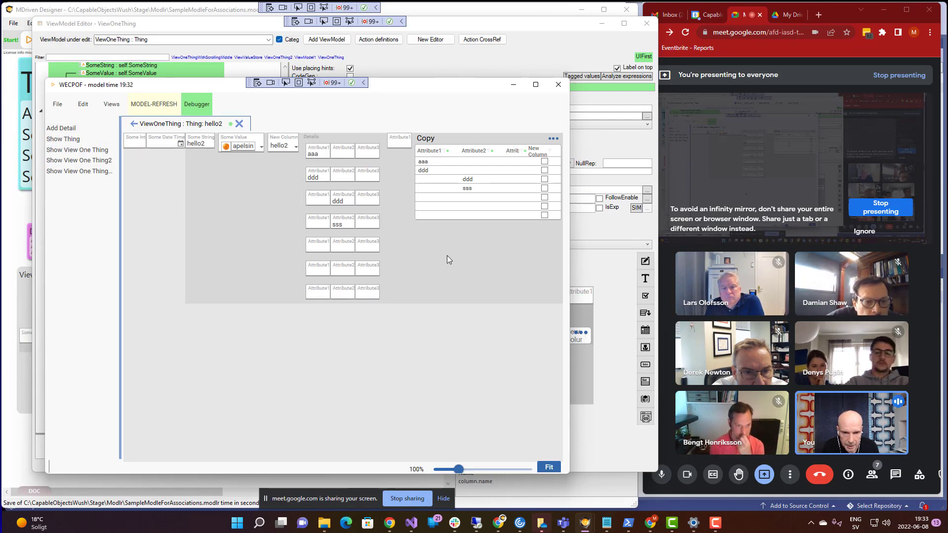
left_click(65, 128)
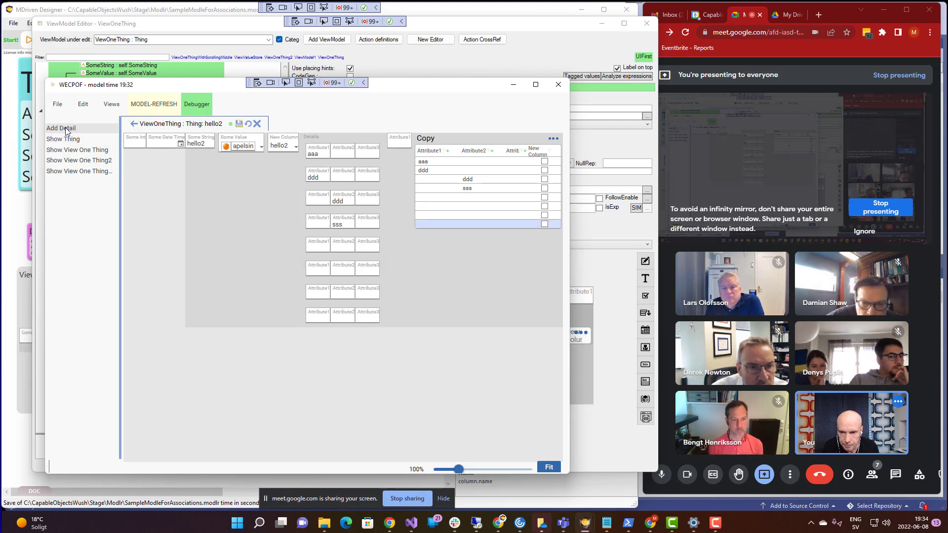
left_click(66, 127)
left_click(66, 126)
left_click(66, 127)
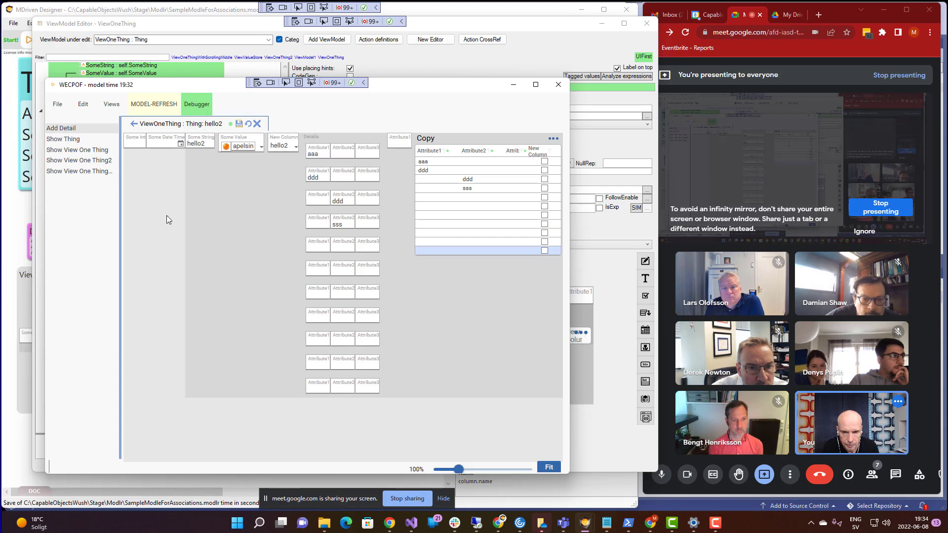
left_click_drag(409, 89, 409, 86)
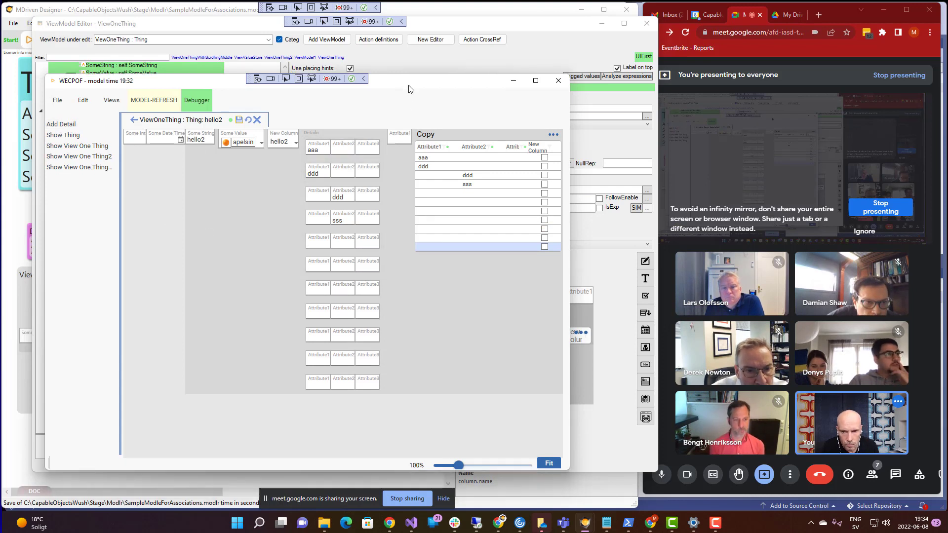
- Save the new details, then set hello2's Some Value to the edited entry 56dddddd66
left_click(237, 120)
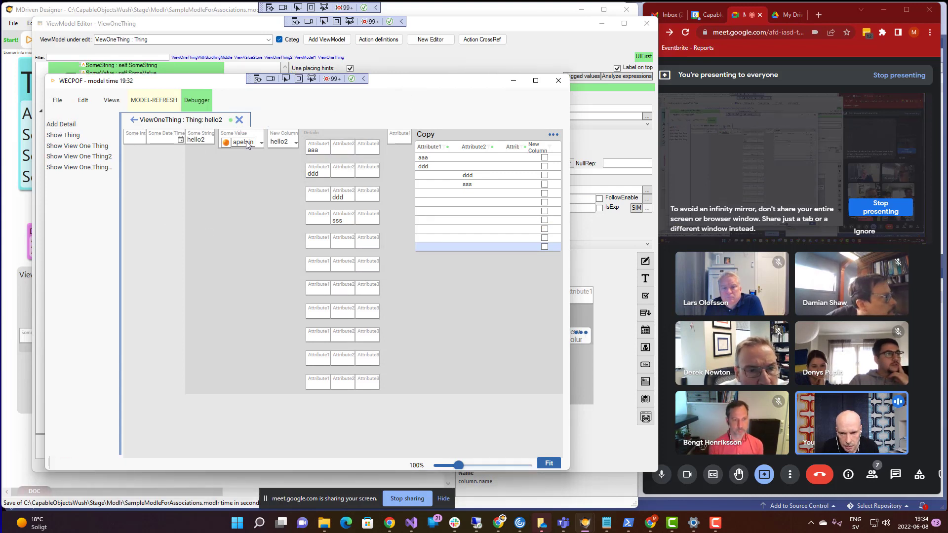
left_click(246, 145)
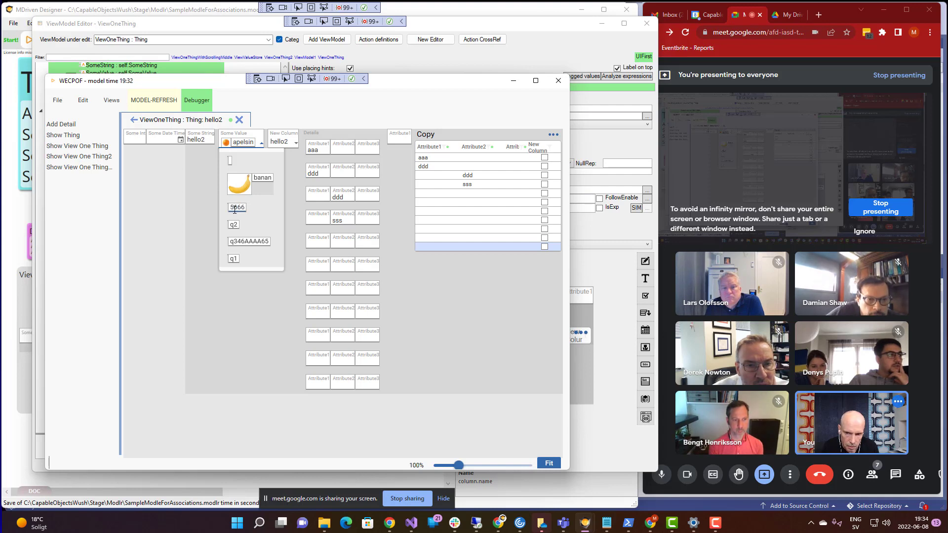
type("dddddd")
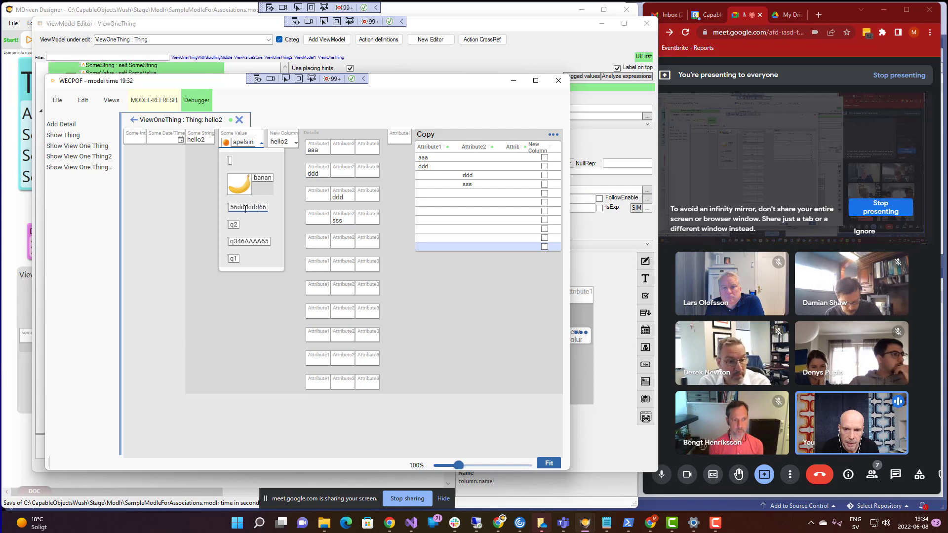
left_click(271, 207)
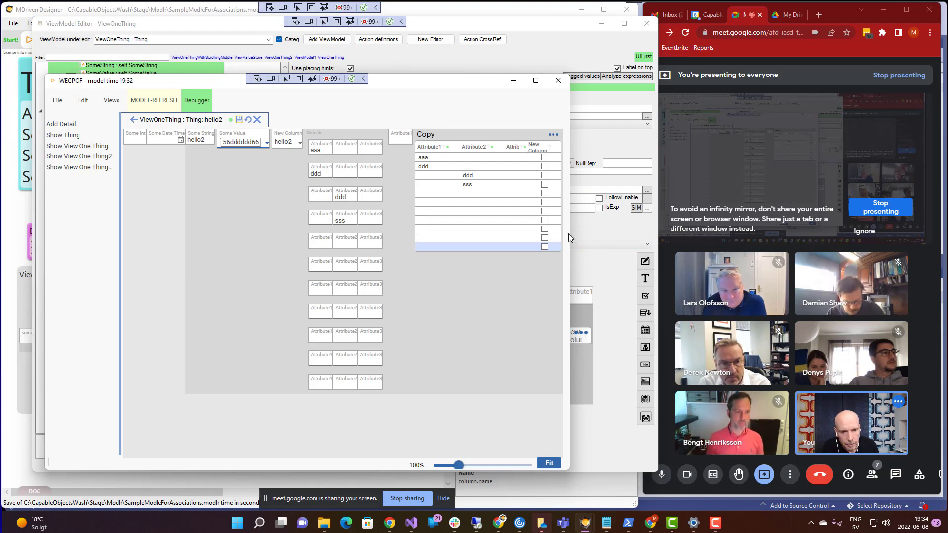
- Narrow the WECPOF preview, save the Some Value change, and widen the navigation list
left_click_drag(569, 237, 476, 243)
left_click(240, 119)
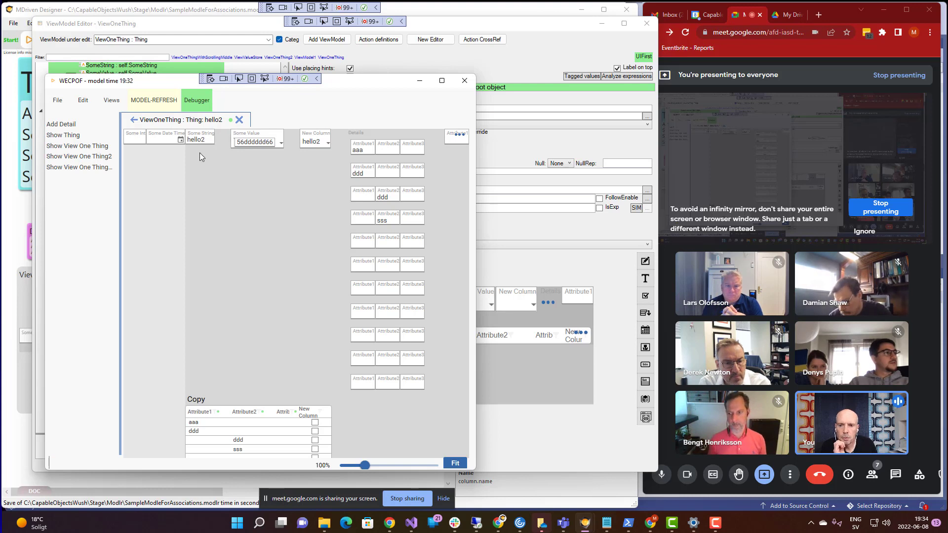
left_click_drag(120, 170, 171, 171)
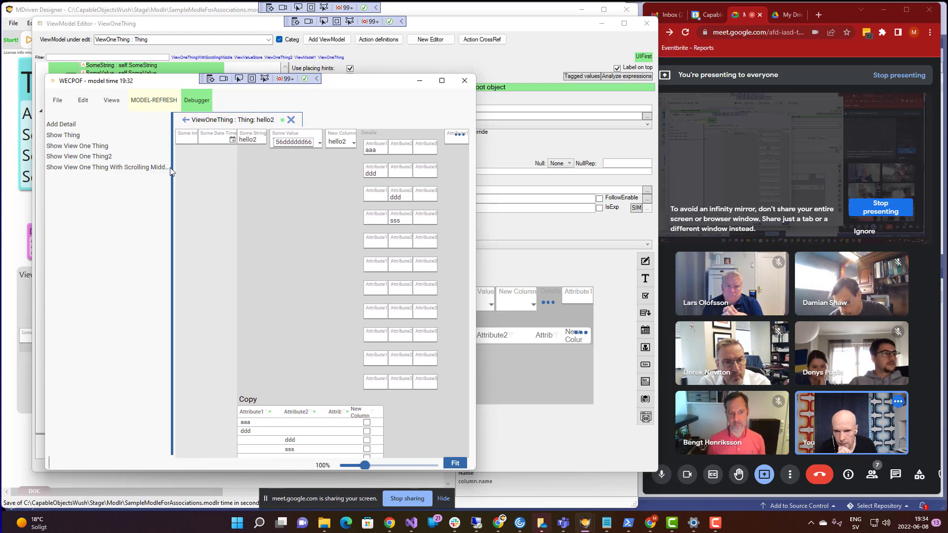
- Show hello2 in ViewOneThingWithScrollingMiddle and shrink the preview to test middle scrolling
left_click(121, 167)
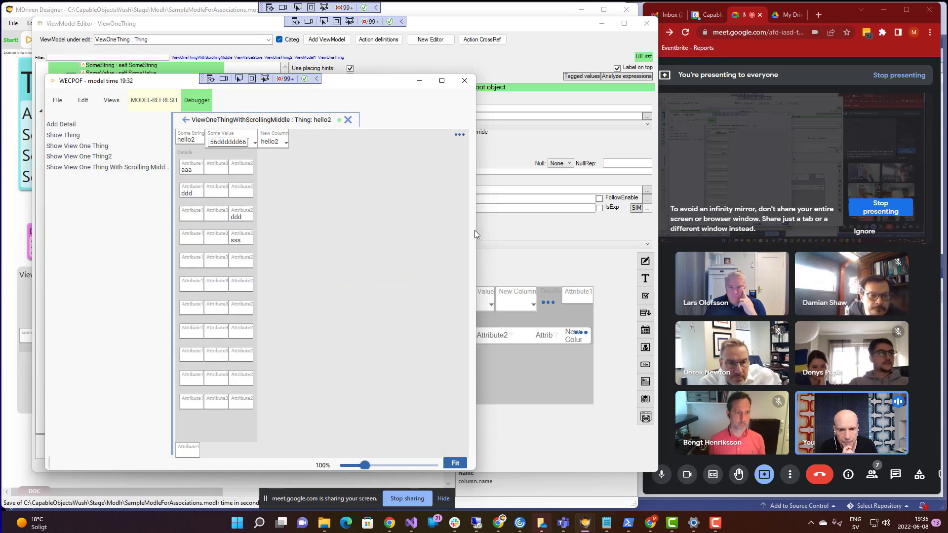
left_click_drag(475, 237, 418, 239)
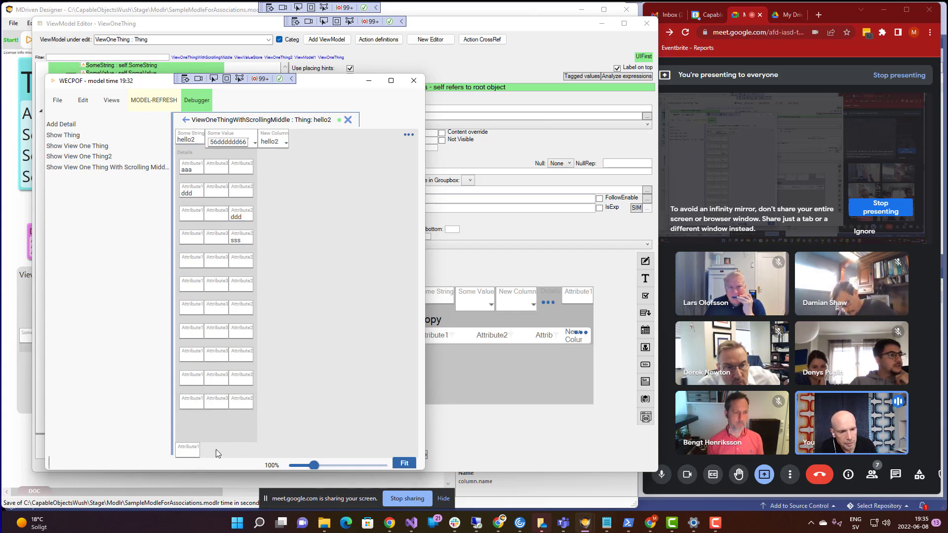
left_click_drag(219, 470, 234, 396)
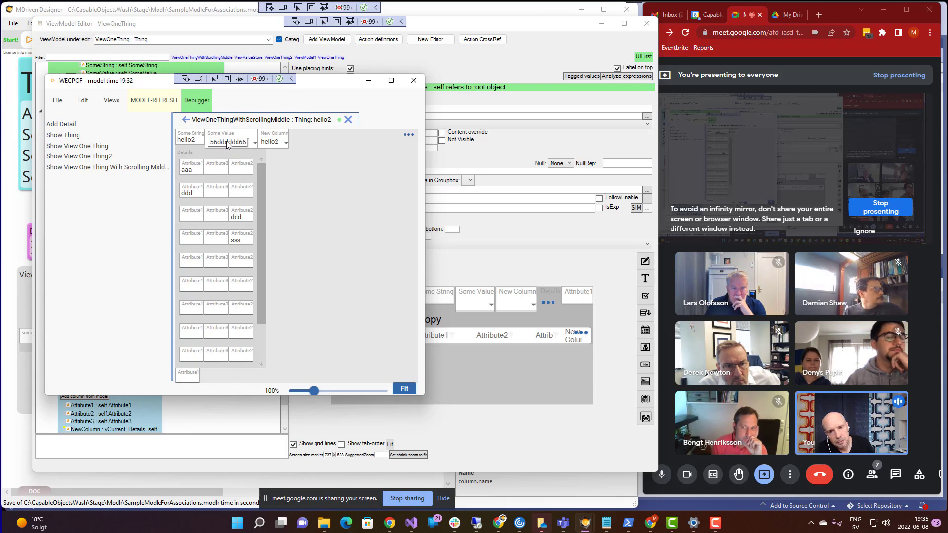
left_click_drag(328, 89, 373, 139)
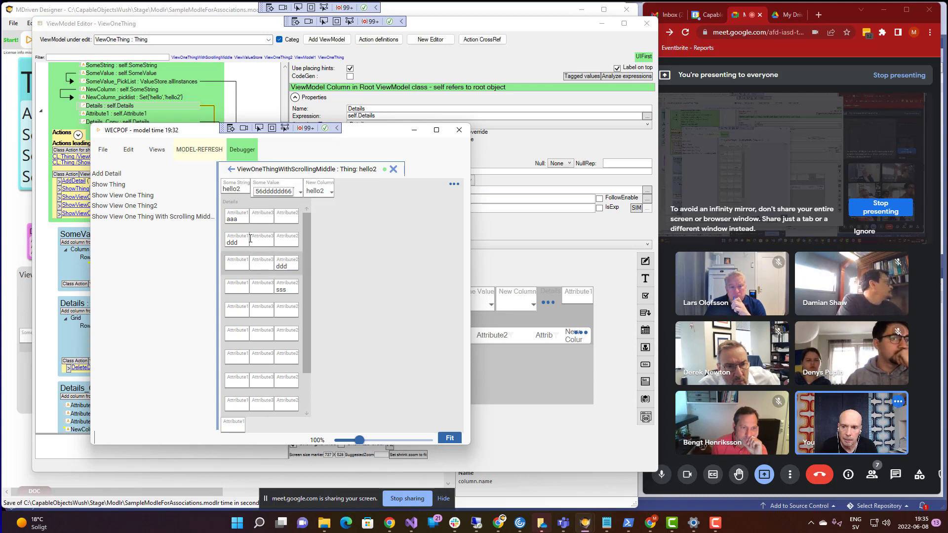
- Open the ViewOneThingWithScrollingMiddle ViewModel in the ViewModel Editor and widen its diagram area
left_click(223, 25)
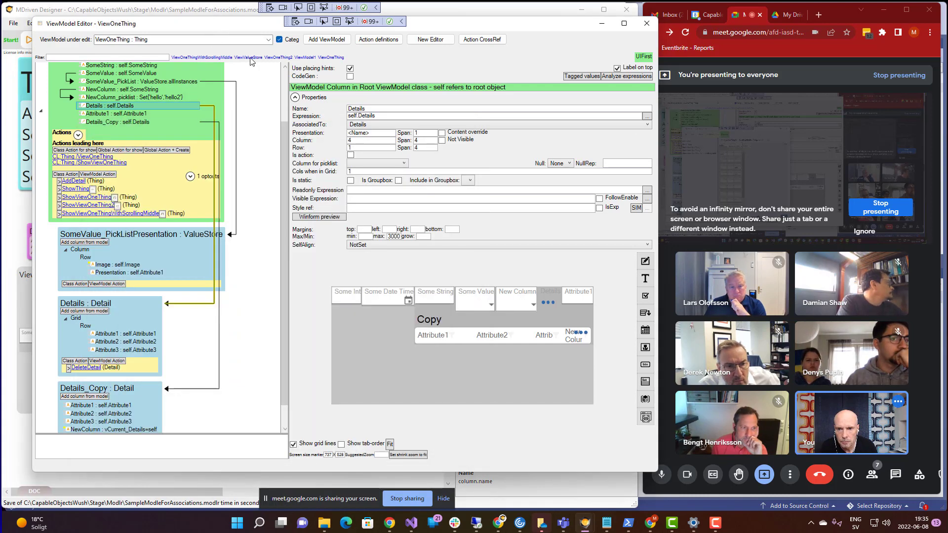
left_click(268, 40)
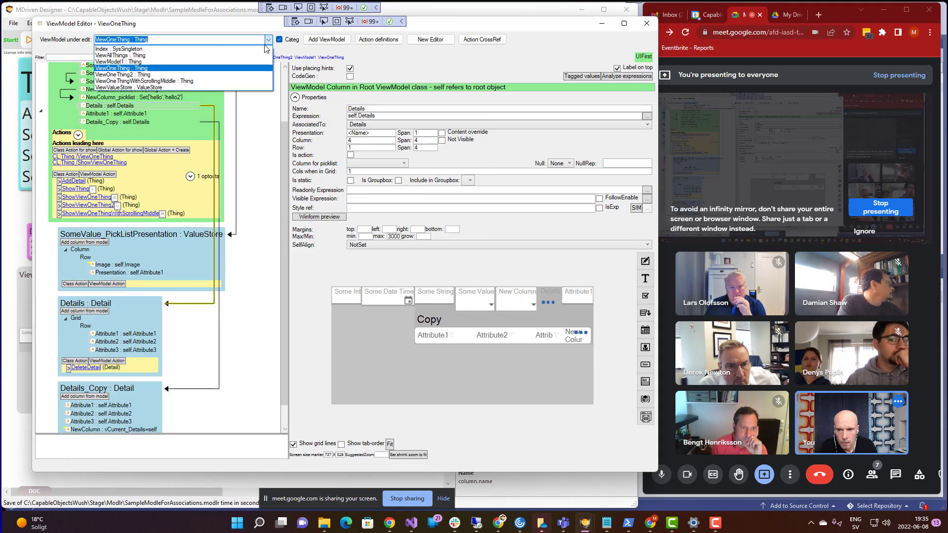
left_click(193, 83)
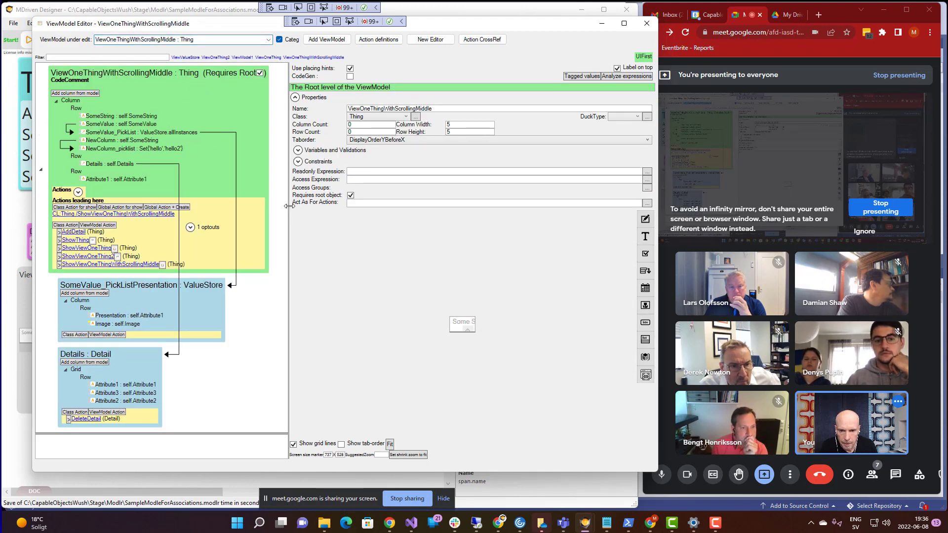
left_click_drag(289, 206, 316, 208)
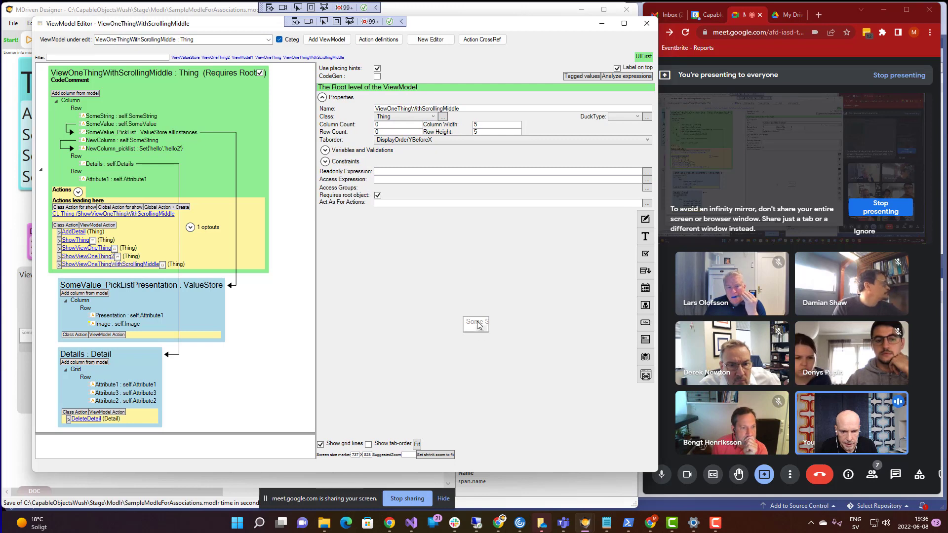
- Raise the root's Column Width and Row Height from 5 to 50
left_click(488, 126)
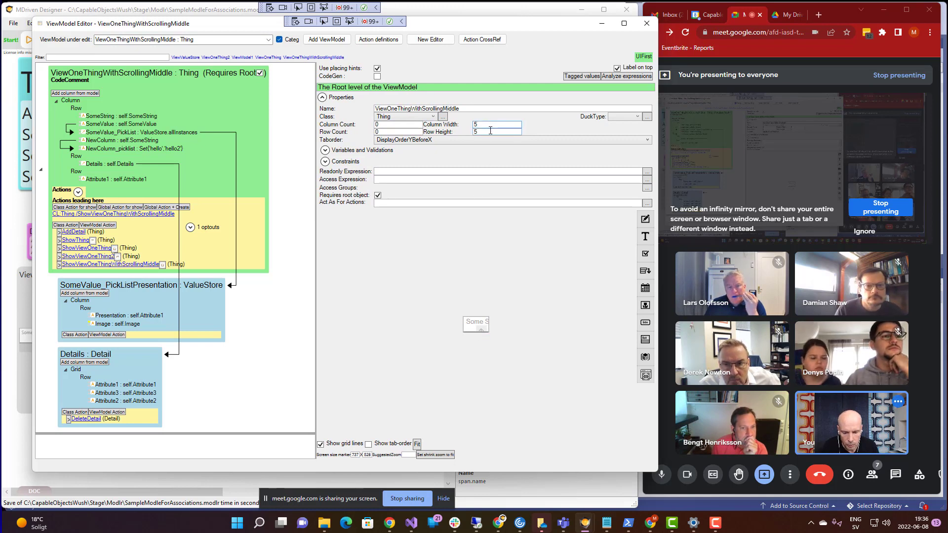
type("0")
left_click(478, 133)
type("0")
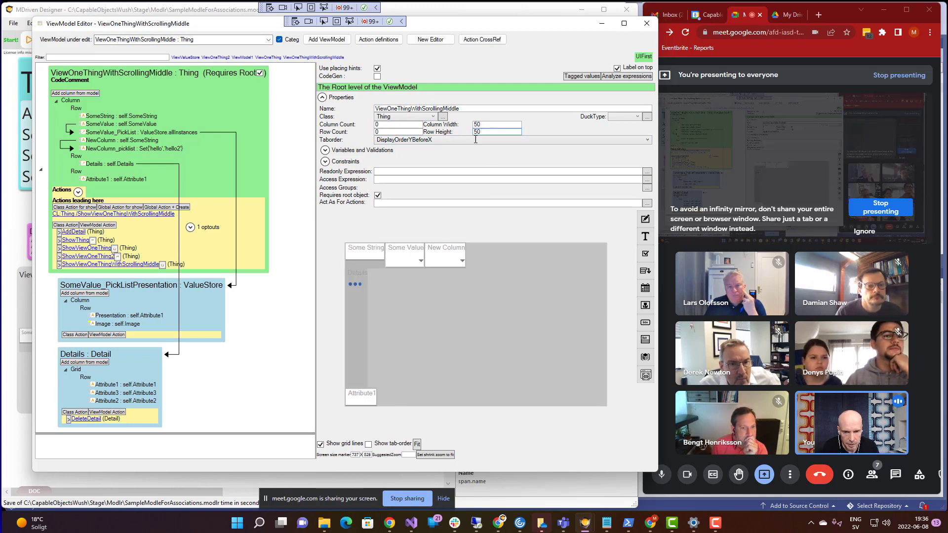
left_click(73, 101)
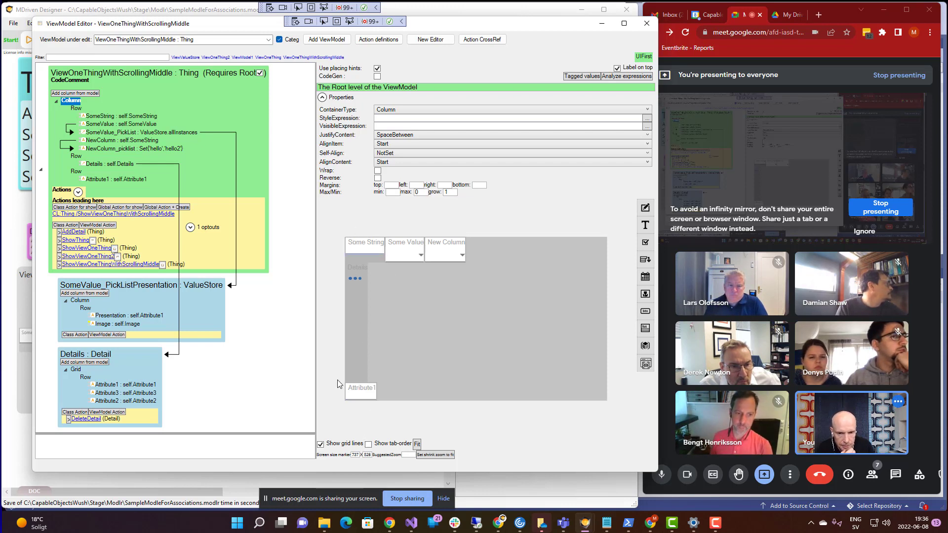
left_click(75, 109)
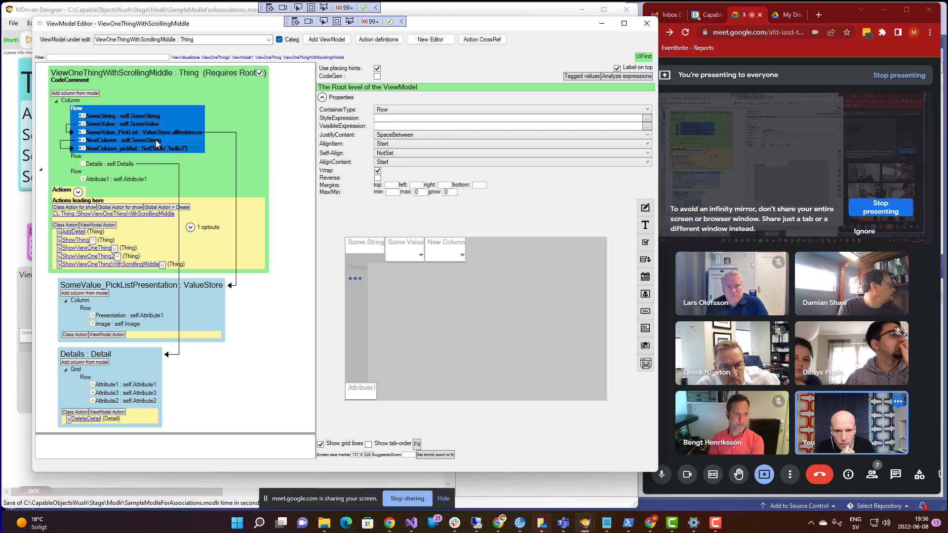
left_click(77, 157)
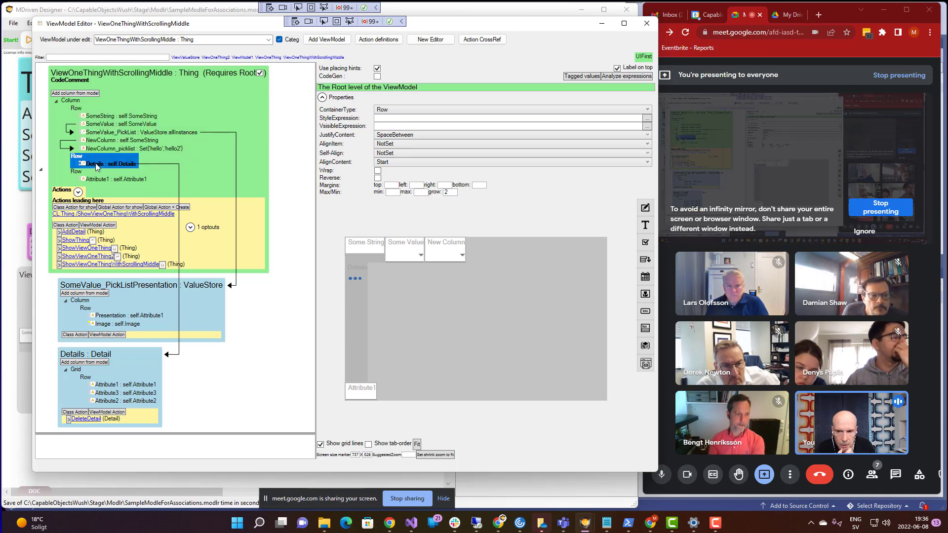
left_click(96, 167)
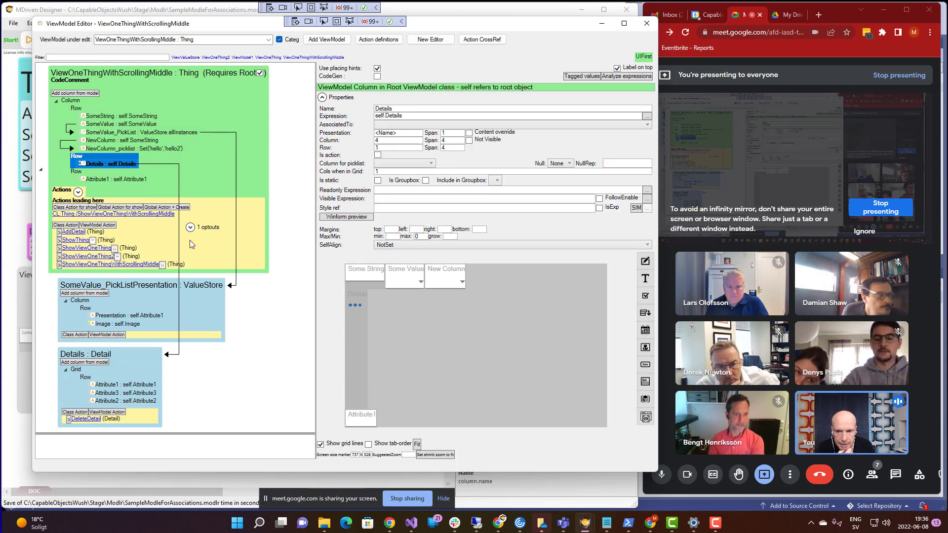
left_click(78, 157)
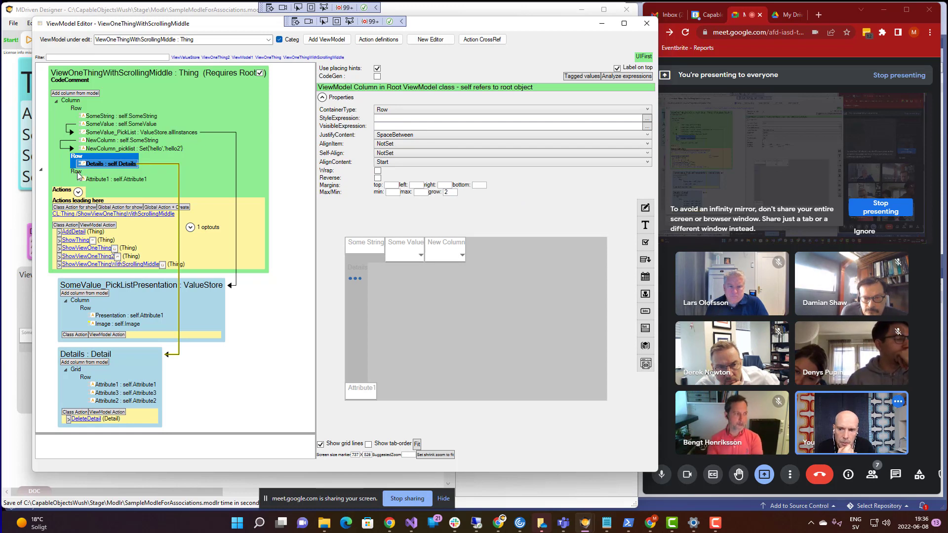
left_click(77, 172)
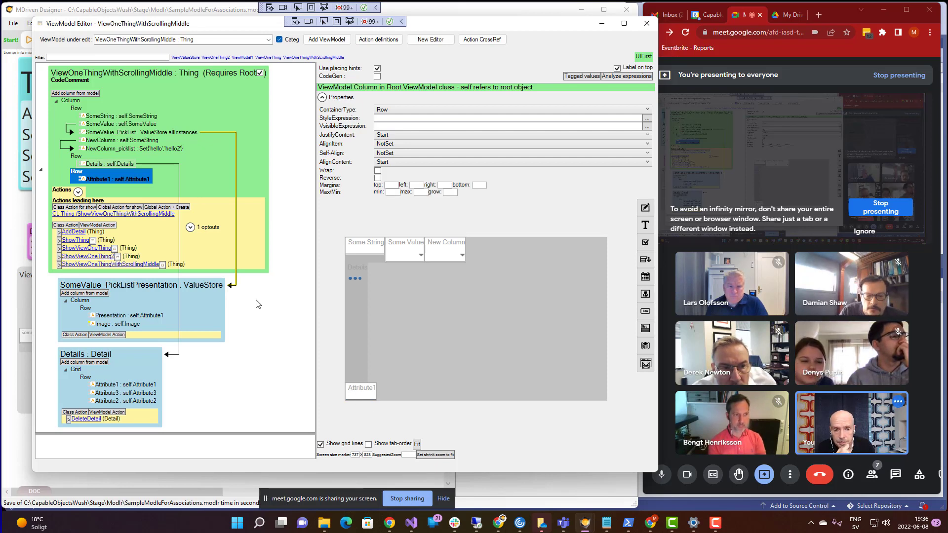
- Compare the layout settings of the first Row and the Rows holding Details and Attribute1
left_click(77, 157)
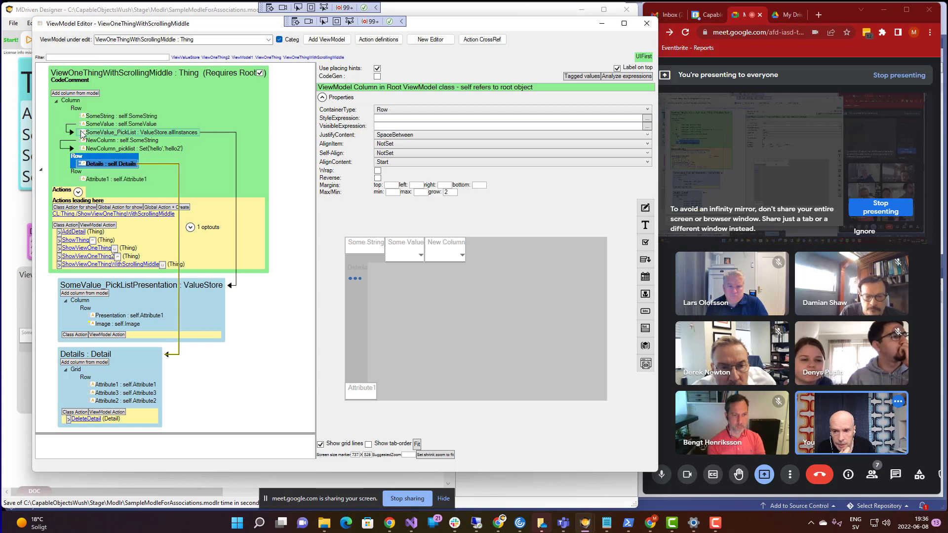
left_click(75, 109)
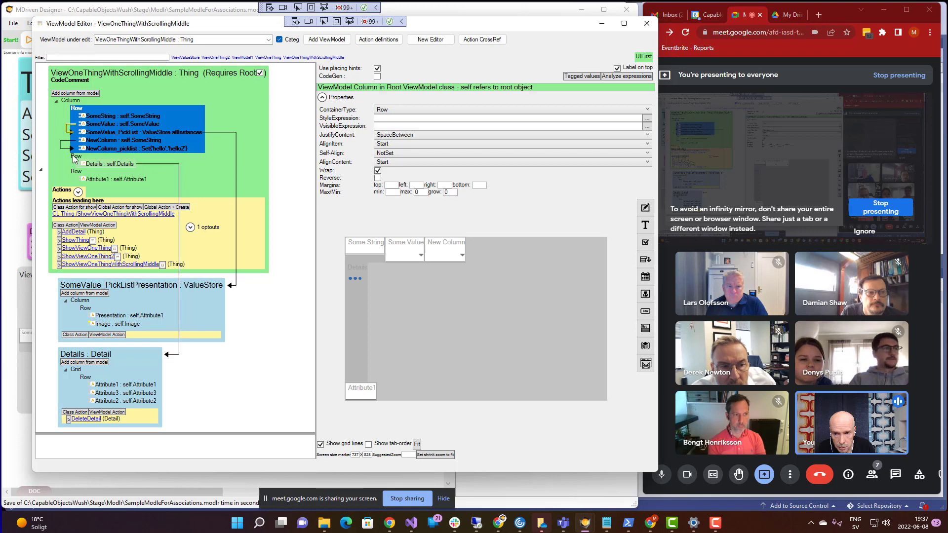
left_click(79, 171)
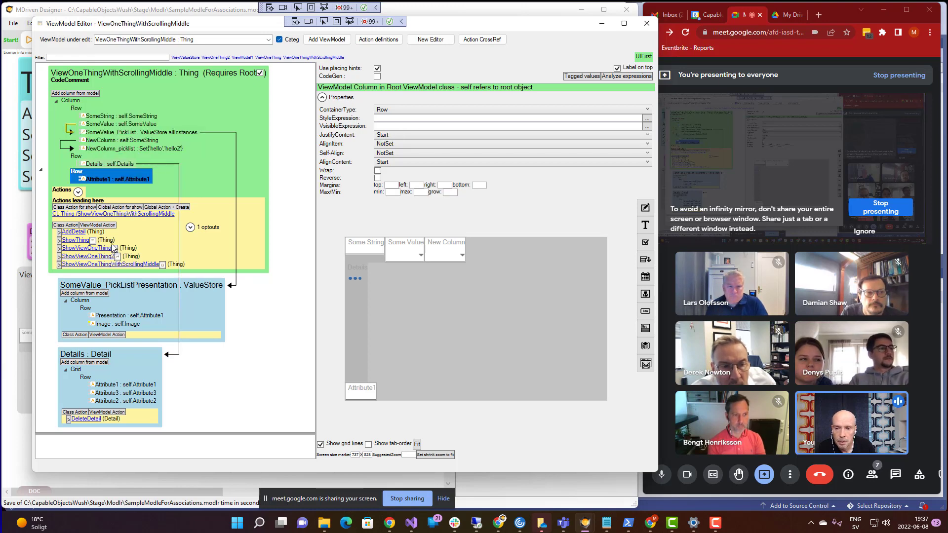
left_click(77, 156)
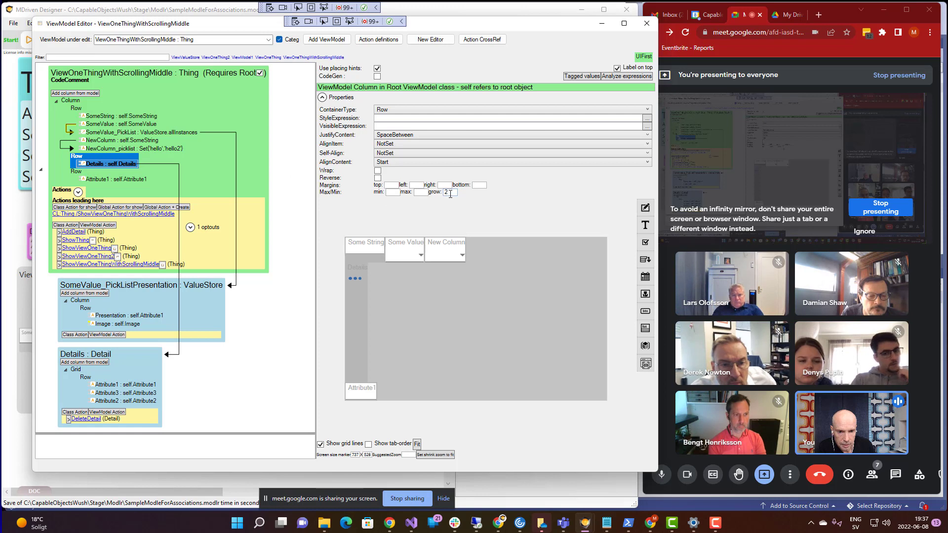
left_click(450, 192)
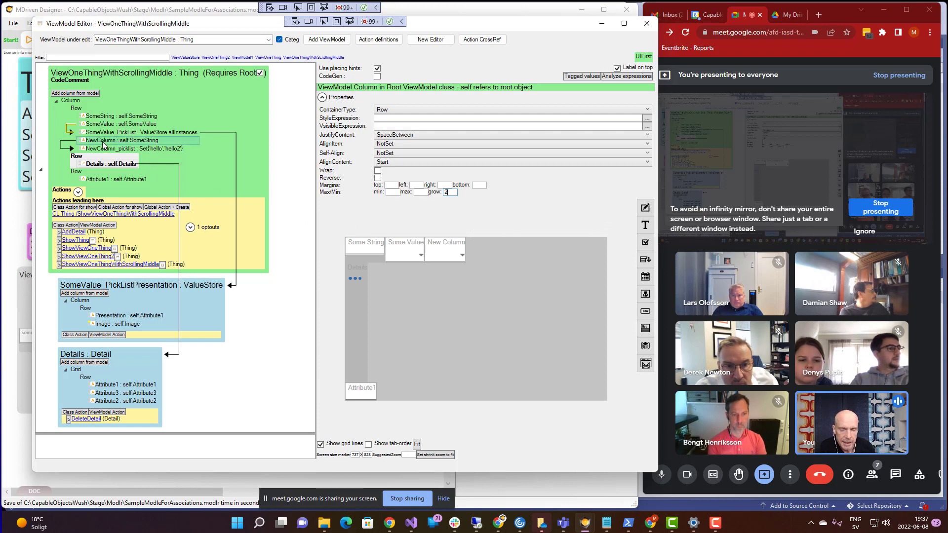
left_click(80, 109)
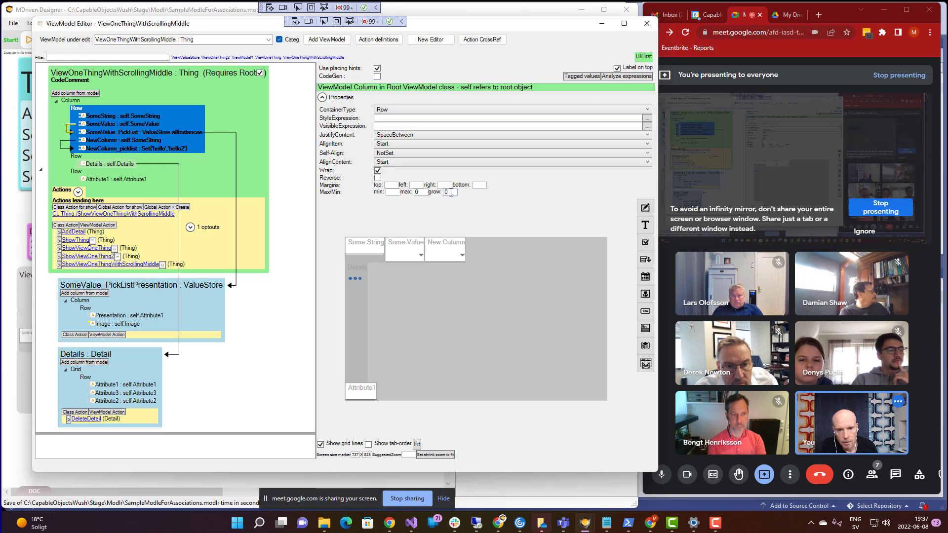
left_click(79, 163)
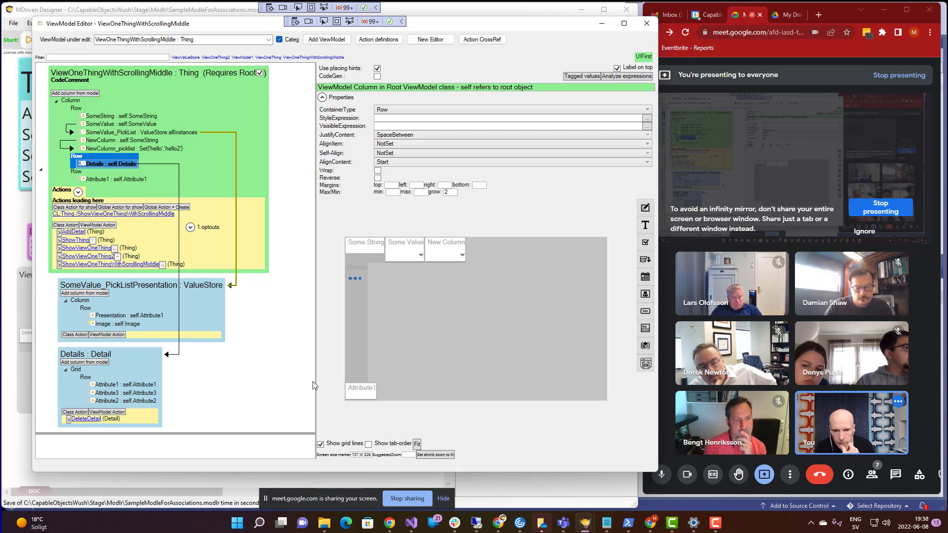
- Inspect the Details column and the Grid container inside the Details : Detail box
left_click(358, 321)
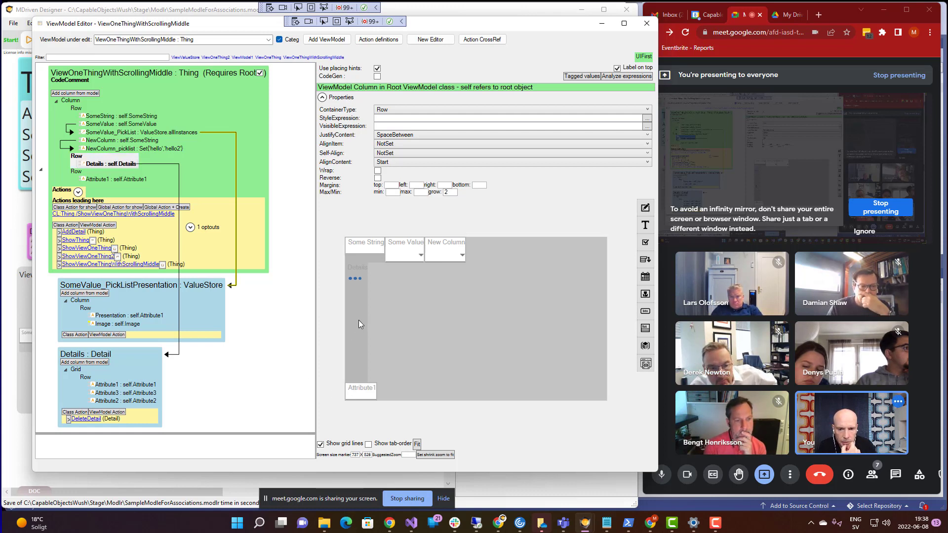
left_click(116, 166)
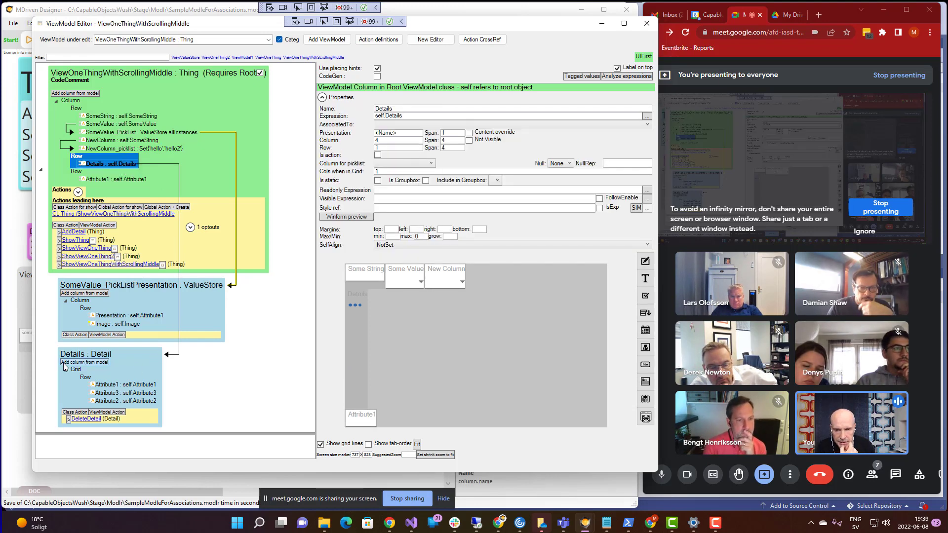
left_click(78, 370)
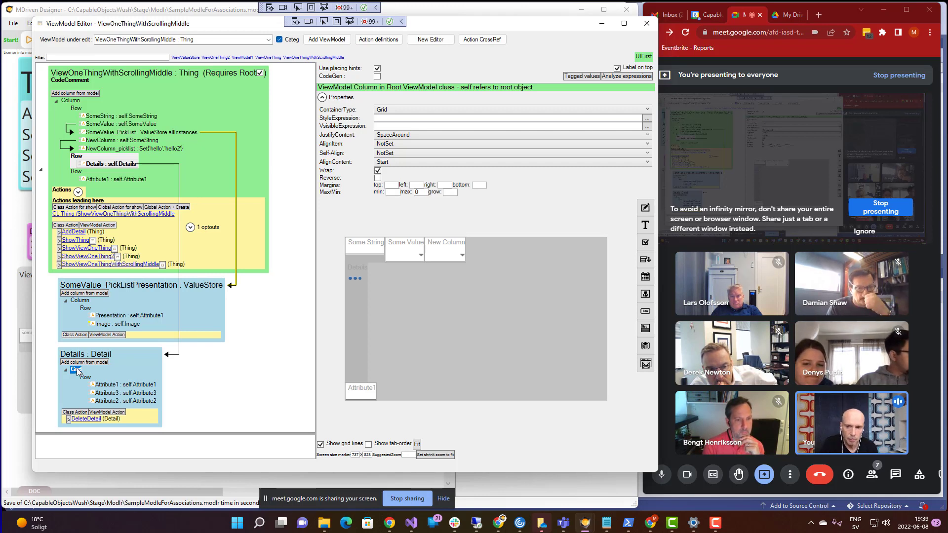
key("alt+Tab")
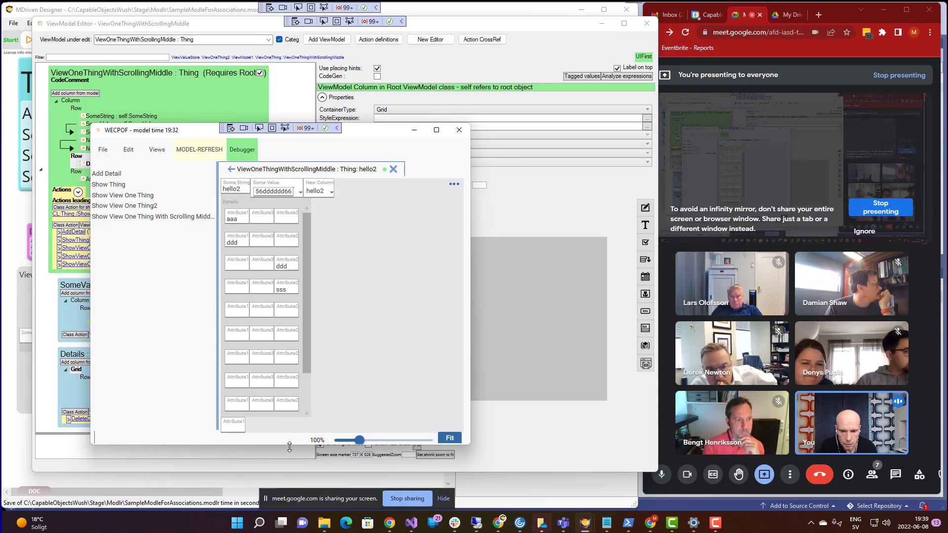
left_click_drag(288, 447, 318, 486)
left_click_drag(318, 421, 317, 394)
left_click(311, 401)
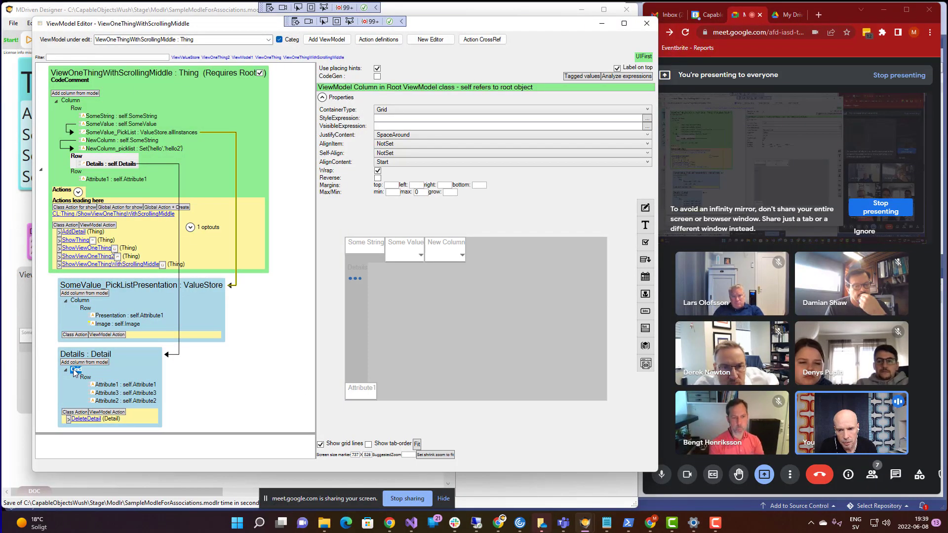
- Change the Details container type to Column and refresh the WECPOF preview
left_click(440, 112)
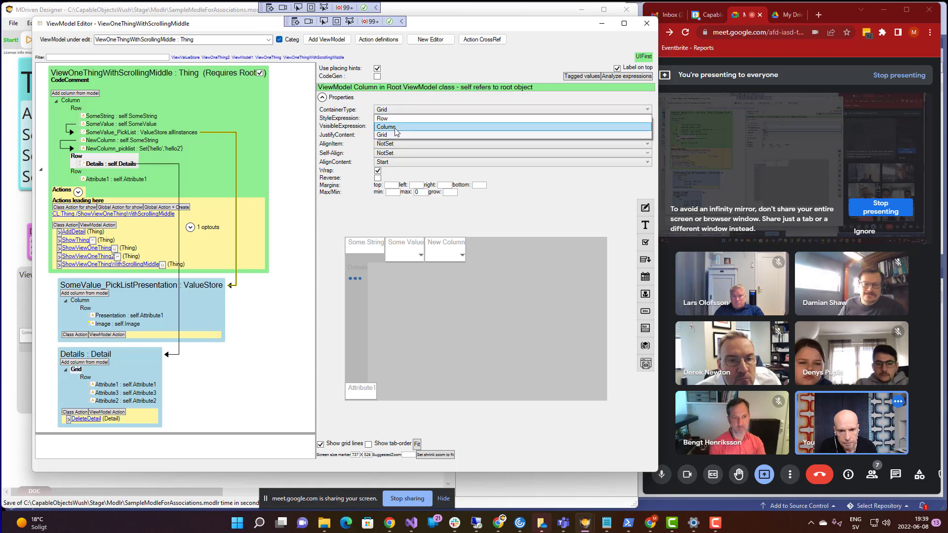
left_click(394, 127)
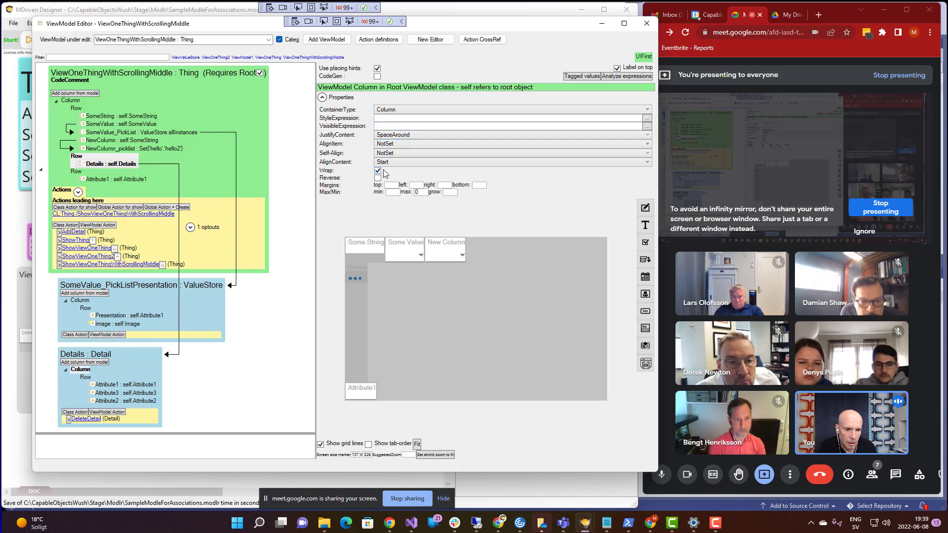
key("alt+Tab")
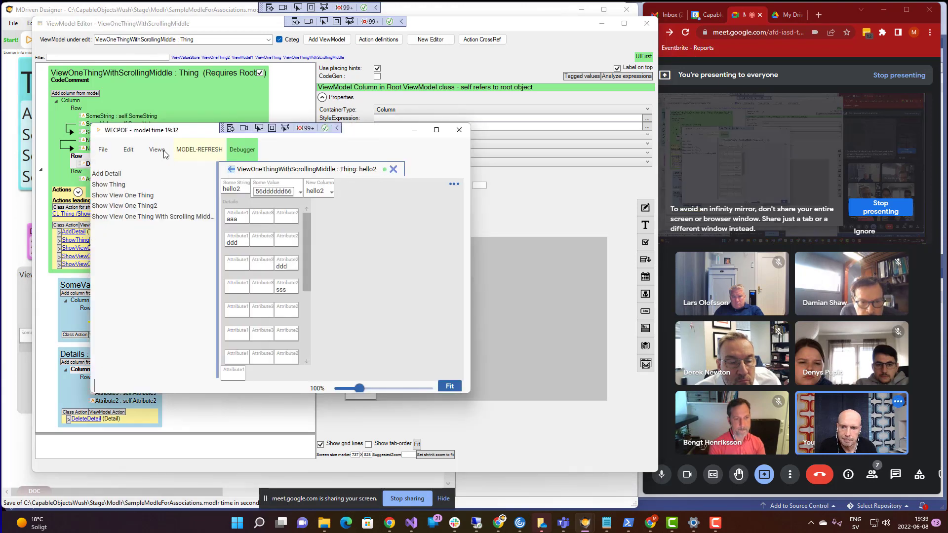
left_click(193, 155)
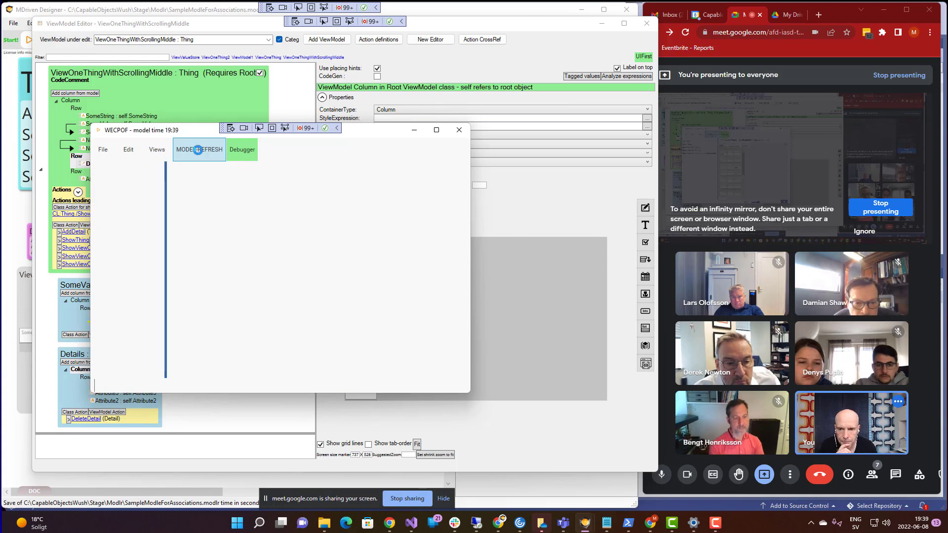
- Move and enlarge the preview to show Details wrapping into a second column
left_click_drag(196, 131, 194, 110)
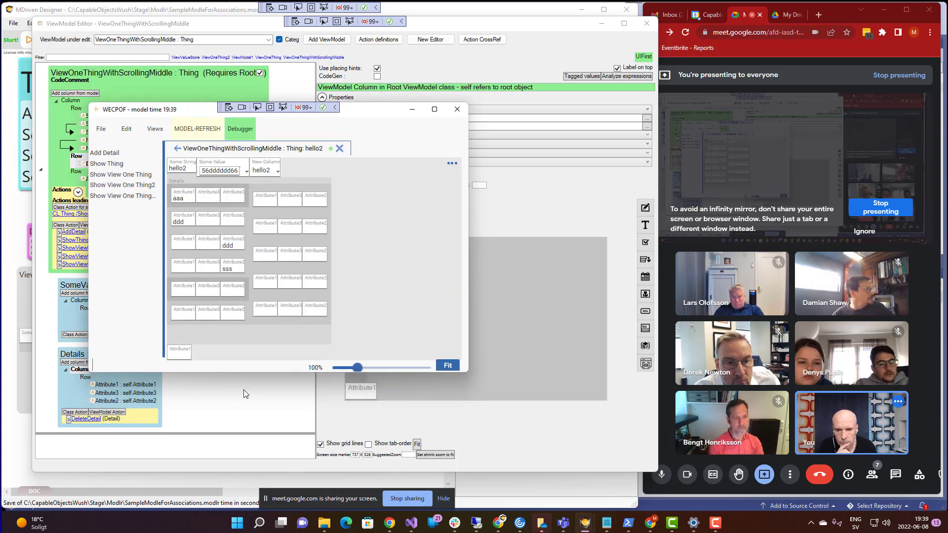
left_click_drag(253, 373, 279, 437)
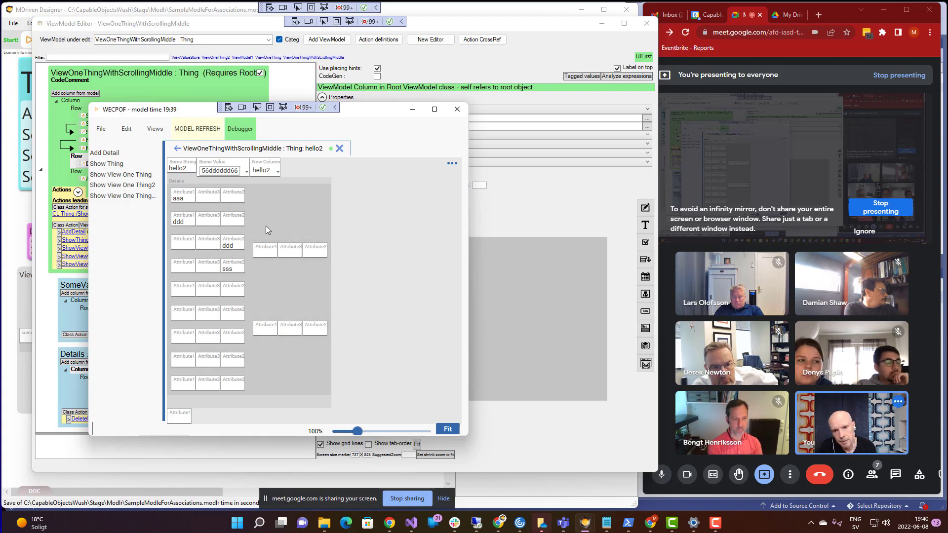
left_click(218, 32)
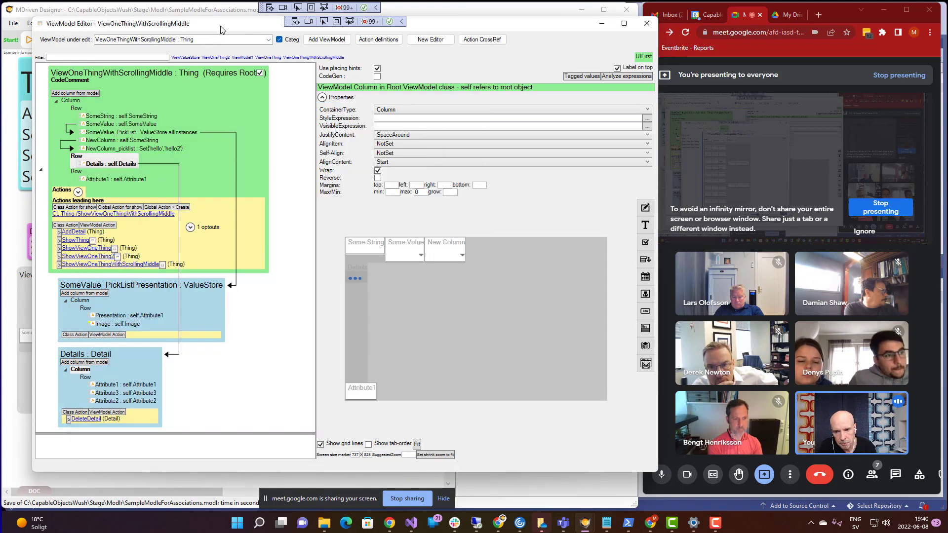
- Set the Details column's JustifyContent to Start and refresh the WECPOF preview
left_click(80, 369)
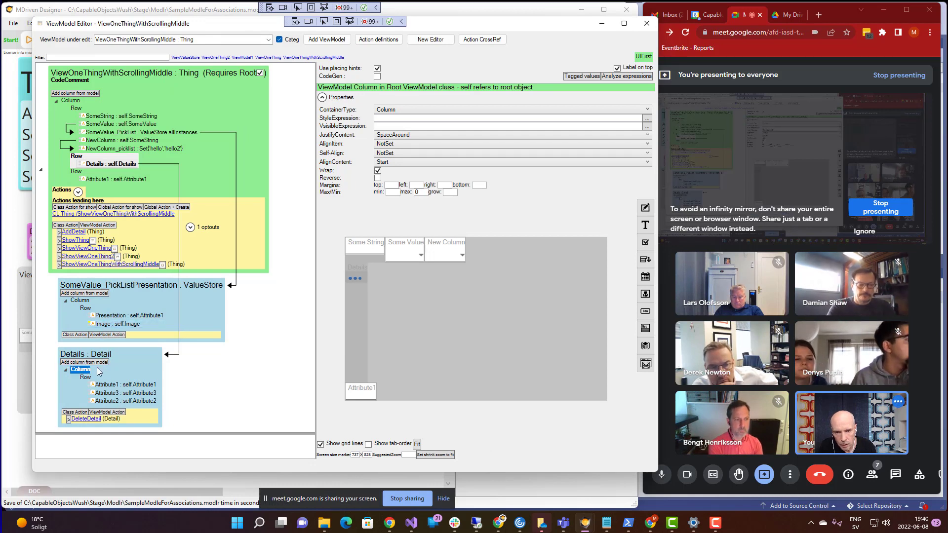
left_click(404, 135)
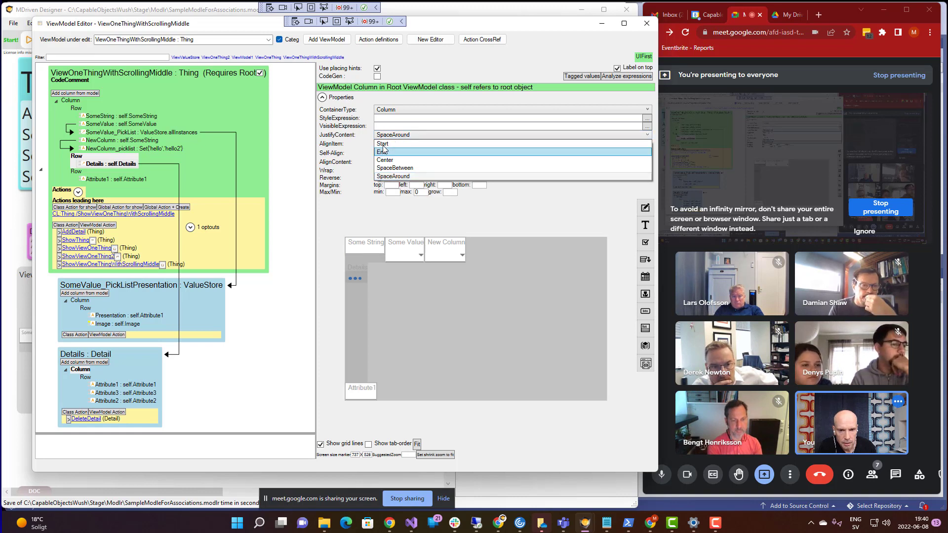
left_click(385, 147)
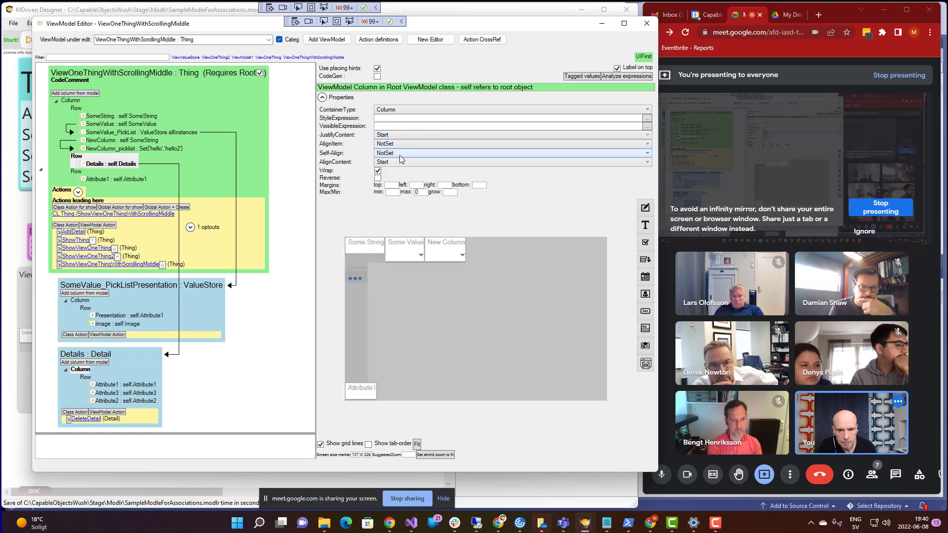
key("alt+Tab")
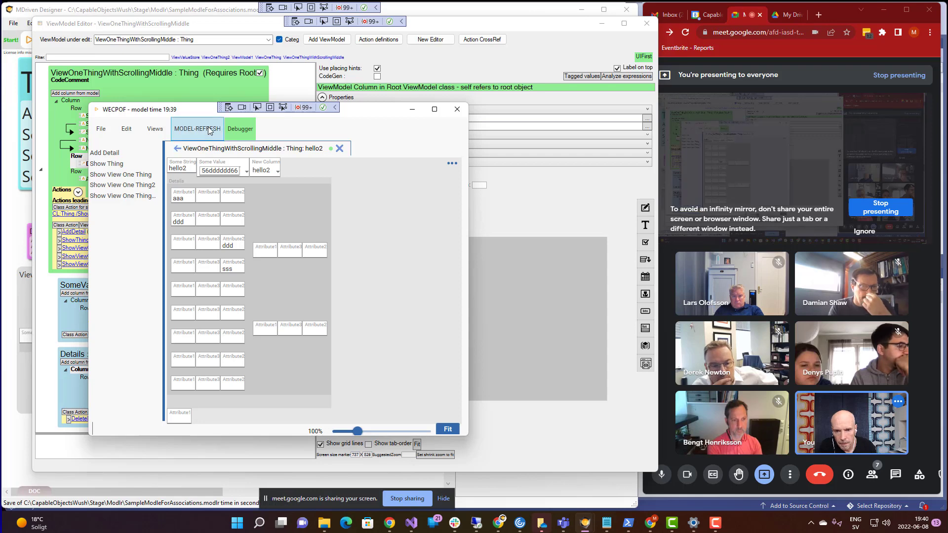
left_click(206, 132)
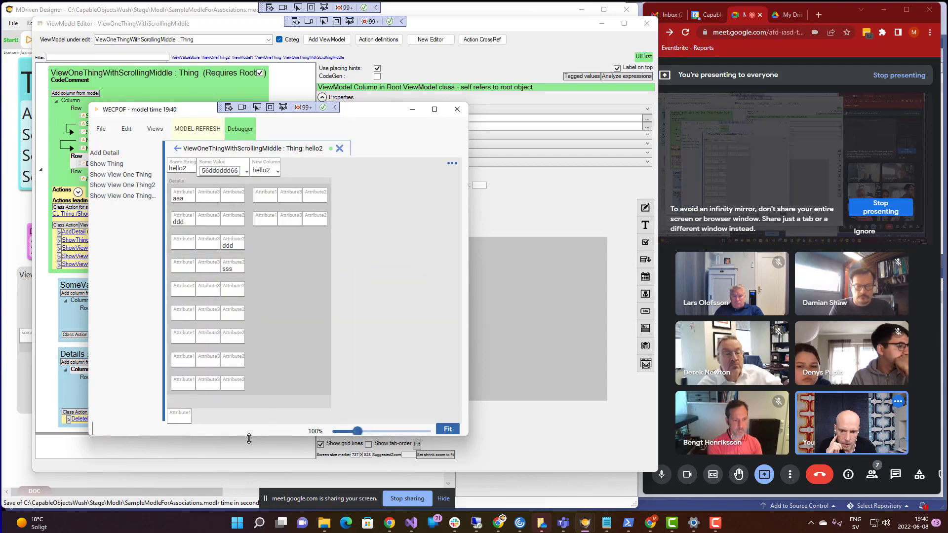
mouse_move(249, 435)
left_mouse_down()
mouse_move(272, 262)
mouse_move(294, 415)
mouse_move(266, 488)
mouse_move(262, 465)
mouse_move(286, 433)
mouse_move(295, 399)
mouse_move(278, 357)
mouse_move(285, 330)
mouse_move(277, 425)
mouse_move(250, 478)
mouse_move(261, 436)
left_mouse_up()
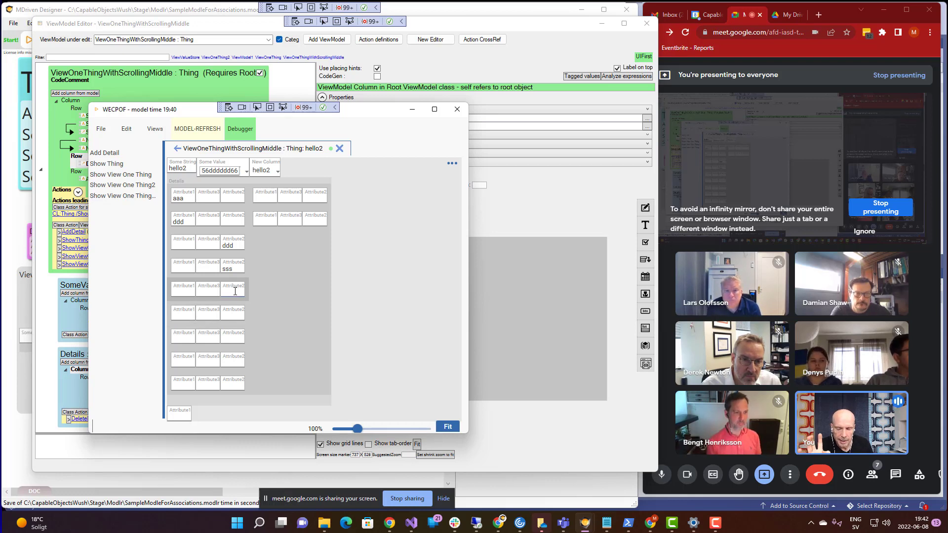
left_click(182, 290)
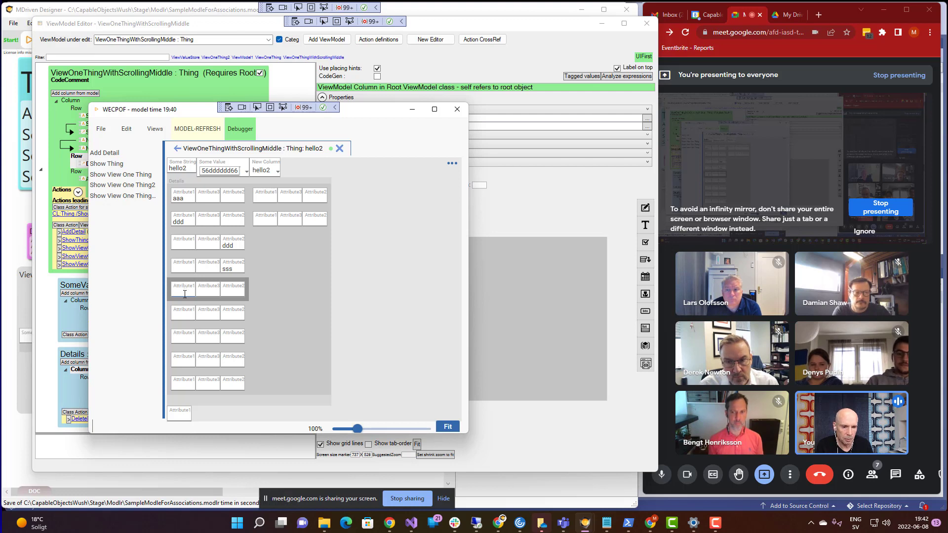
left_click(245, 295)
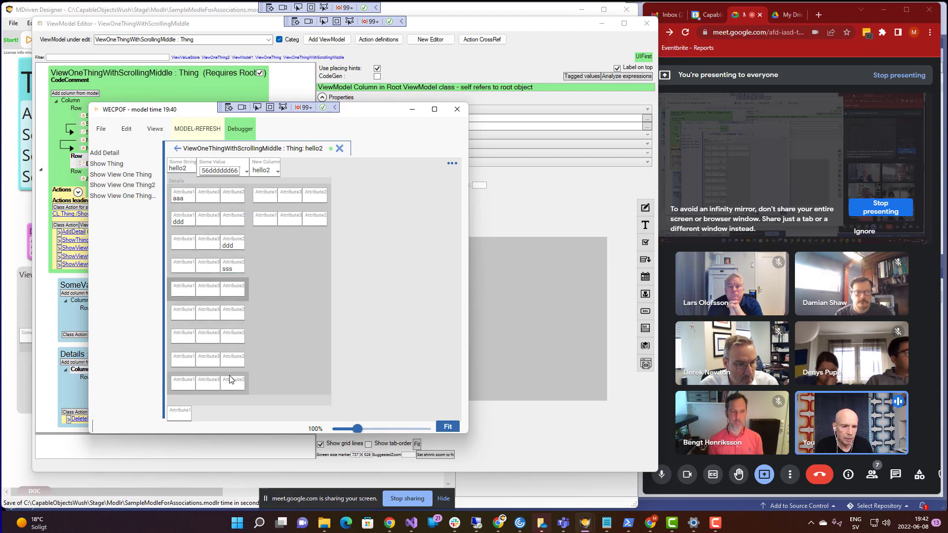
left_click(227, 269)
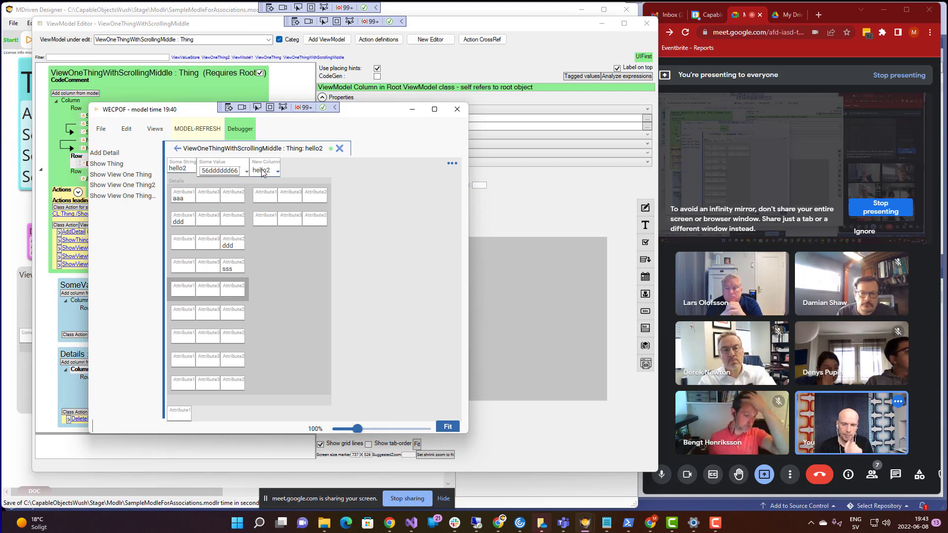
- Move the preview aside, bring the ViewModel Editor forward, then show all open windows
left_click_drag(358, 115, 317, 137)
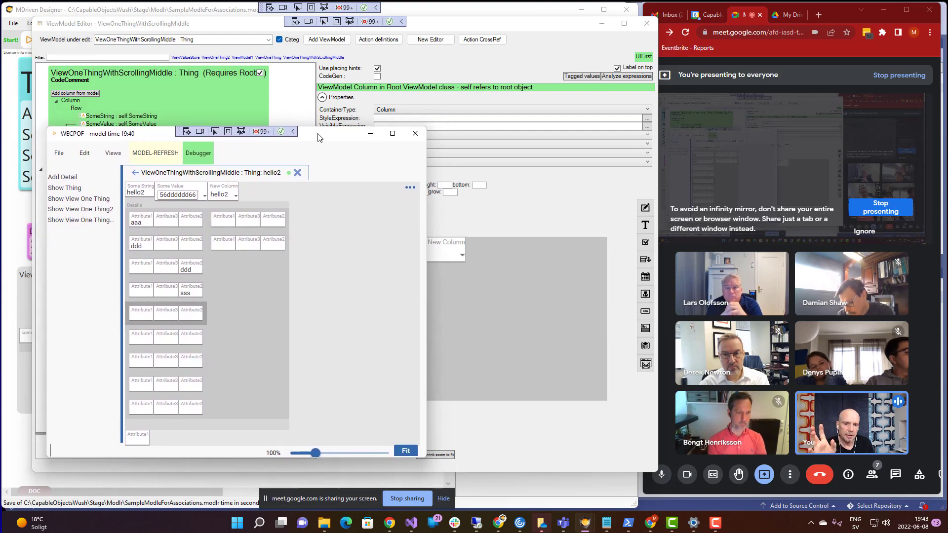
left_click(498, 31)
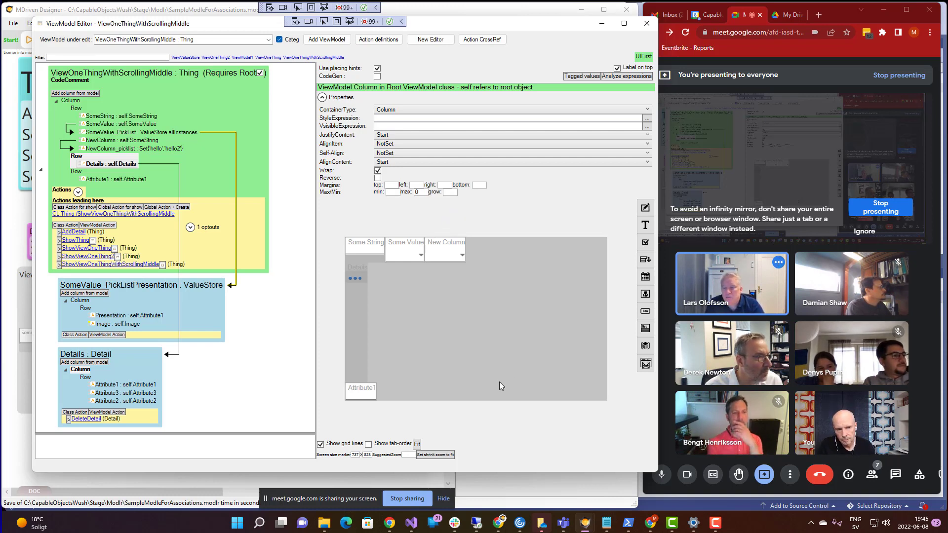
key("alt+Tab")
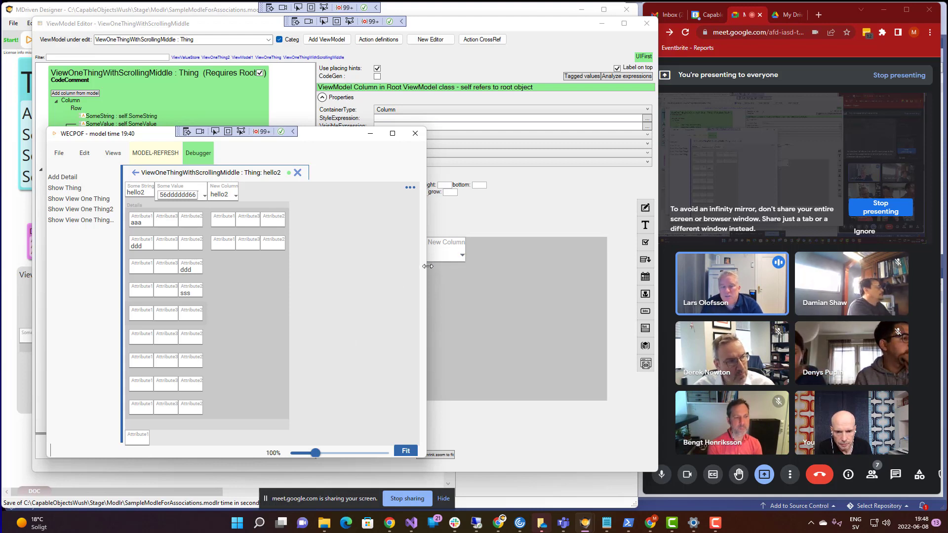
- Narrow the WECPOF preview to check the detail cards still wrap, then enable its debugger
left_click_drag(427, 266, 330, 293)
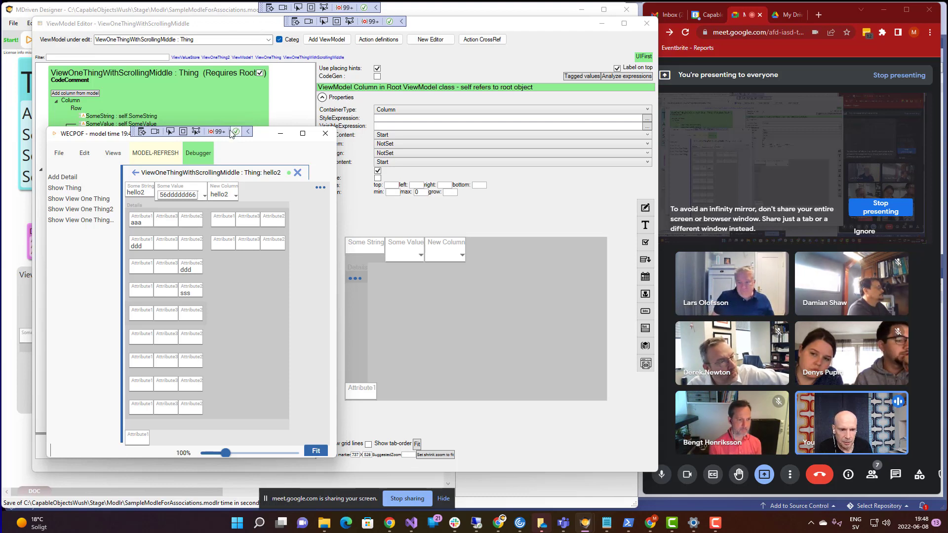
left_click(197, 157)
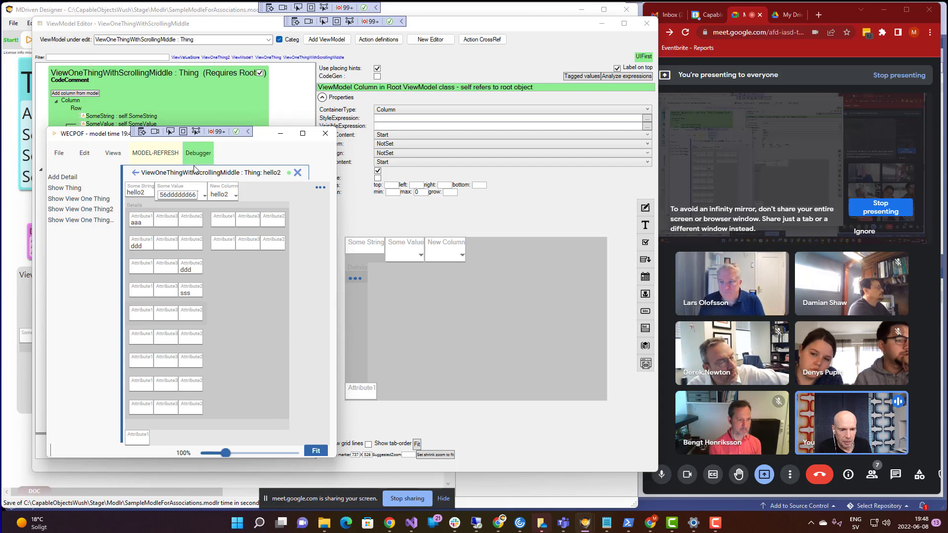
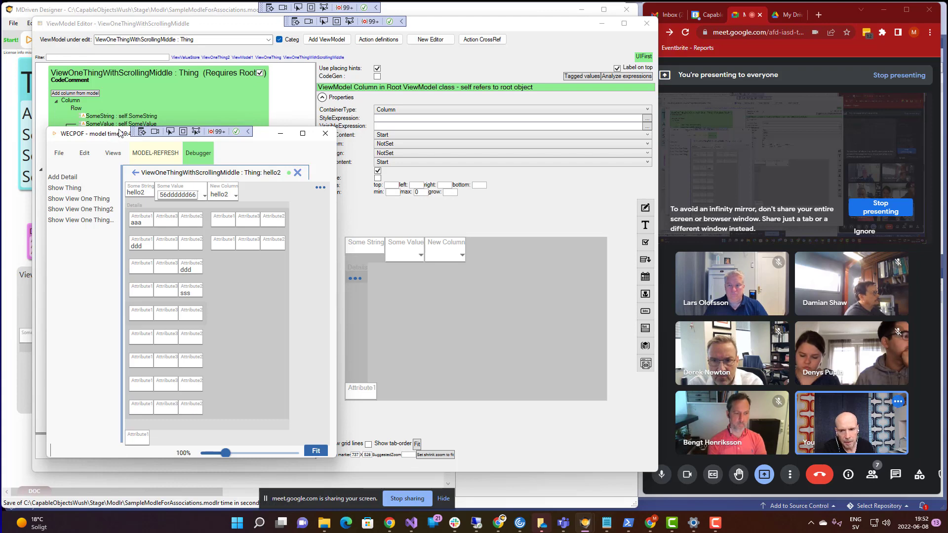
- Drag the WECPOF preview to the right to reveal the ViewModel diagram's Details : Detail block
left_click_drag(113, 136, 317, 126)
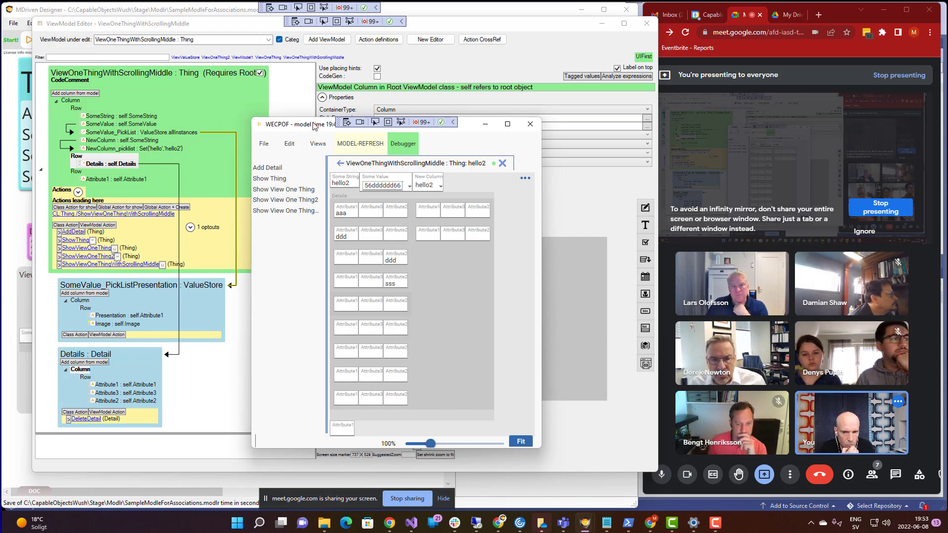
left_click_drag(315, 128, 222, 104)
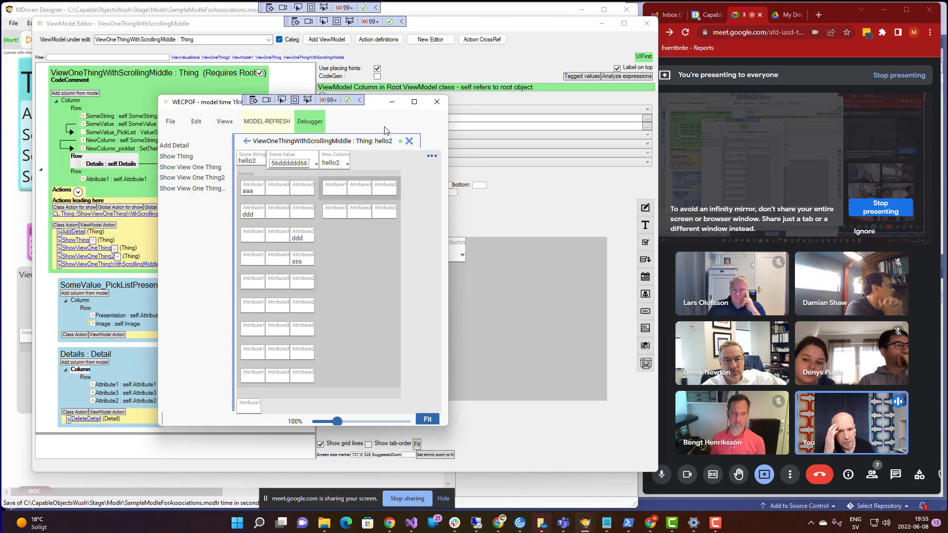
left_click_drag(382, 103, 390, 88)
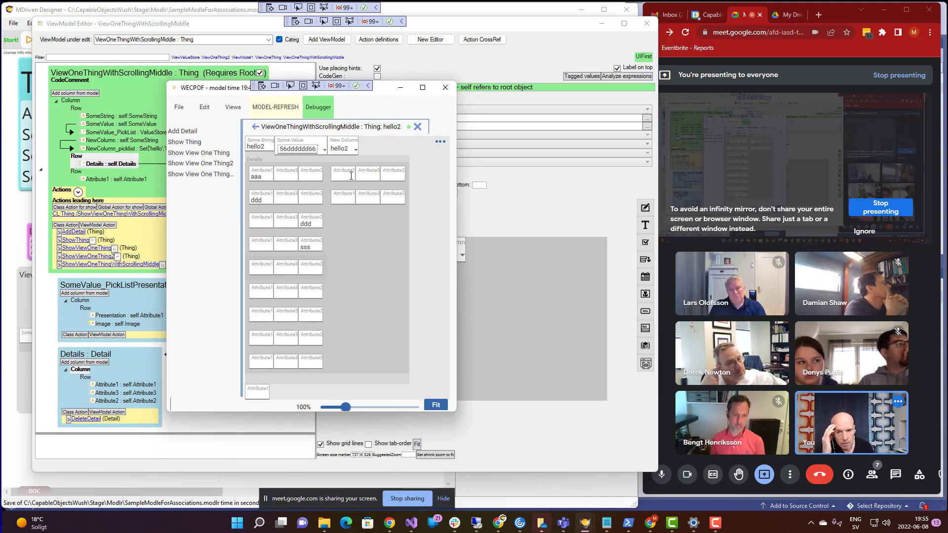
- Delete the Details block's Column placing container, then return to the WECPOF preview
left_click(88, 357)
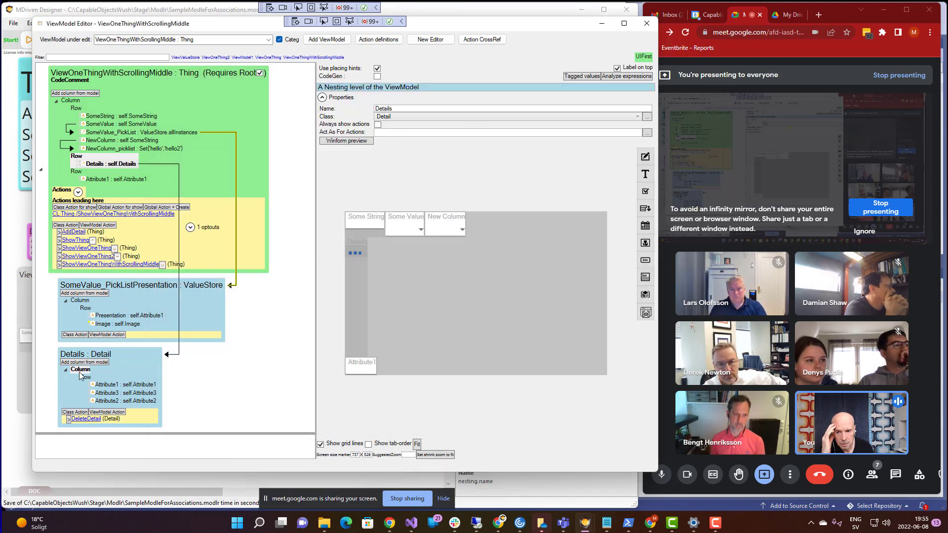
right_click(80, 372)
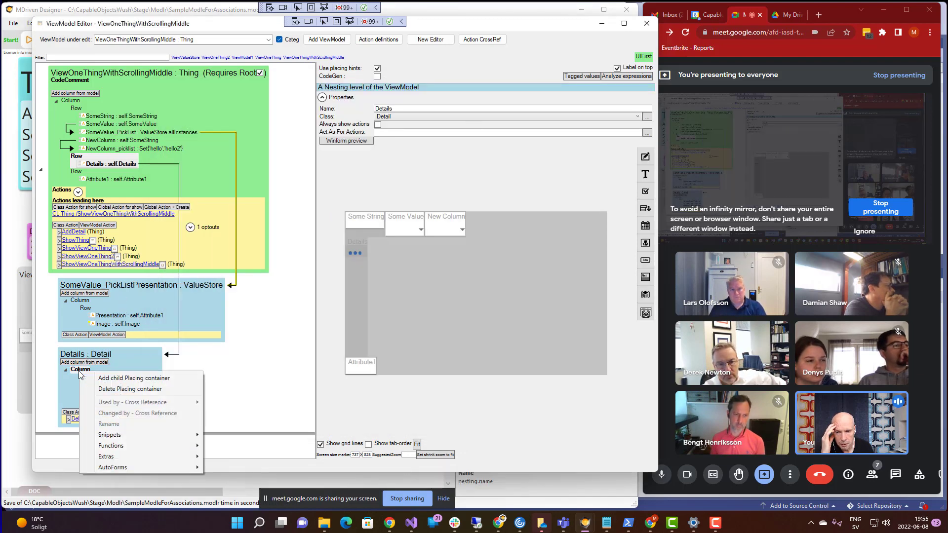
left_click(116, 391)
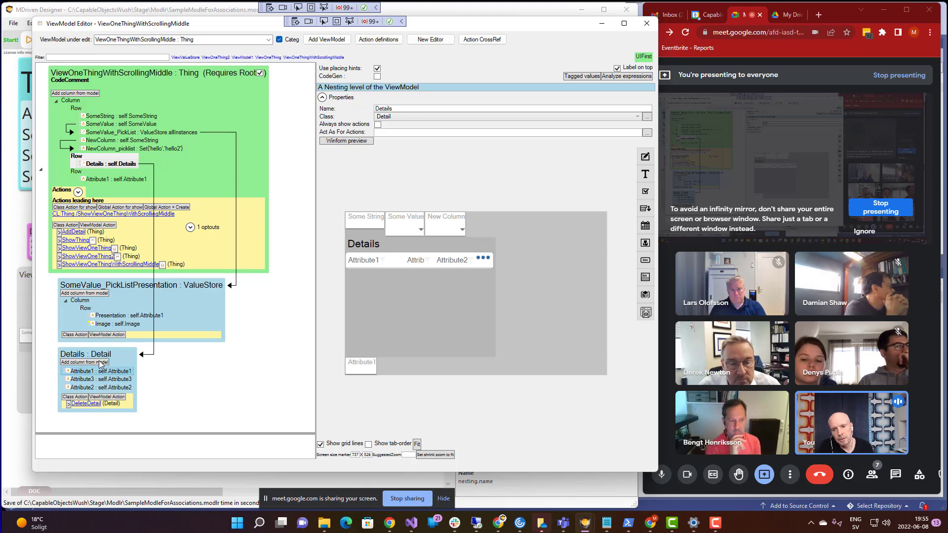
key("alt+Tab")
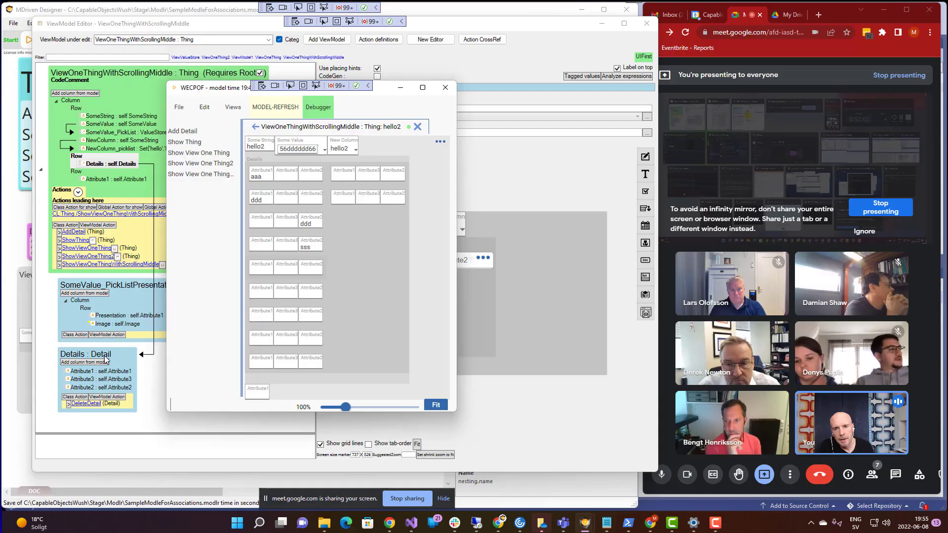
- Refresh WECPOF to show Details as a plain aaa/ddd/sss grid and shorten the window
left_click(283, 112)
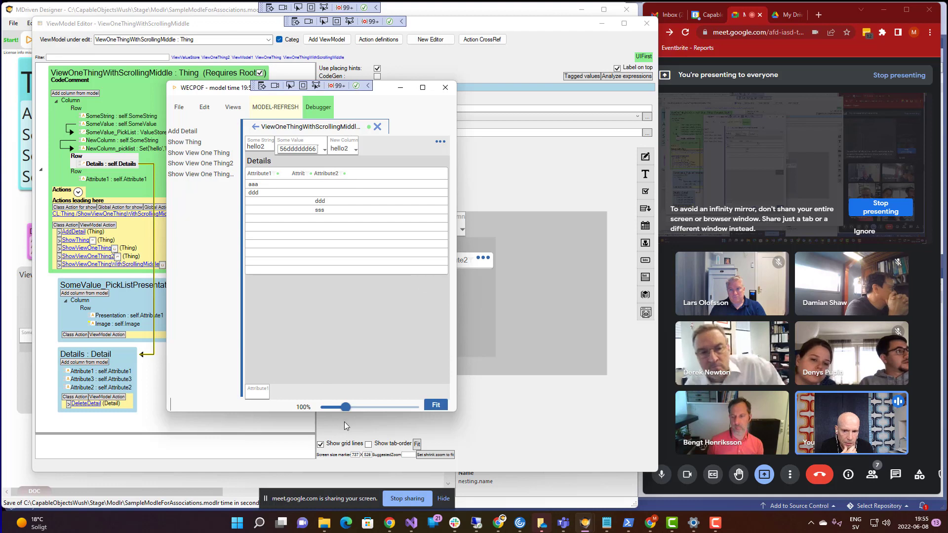
left_click_drag(358, 412, 336, 415)
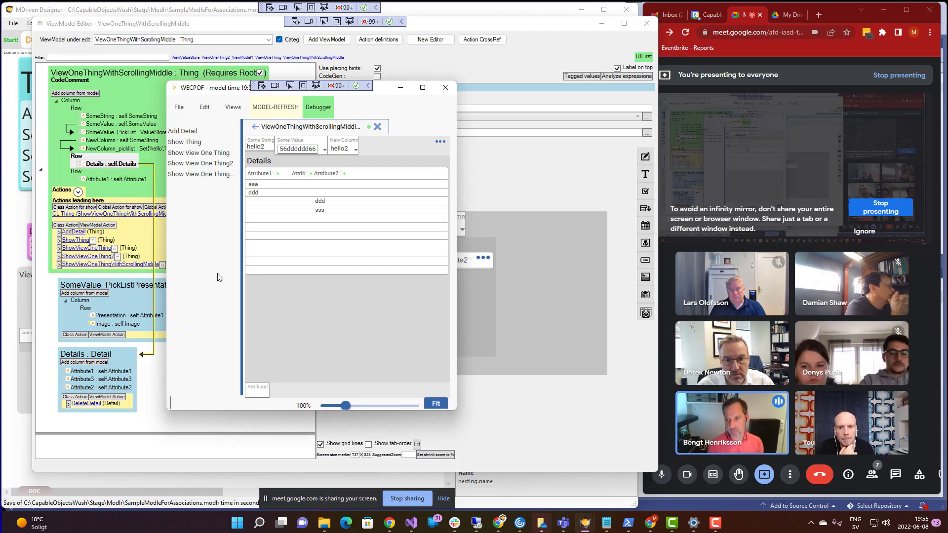
left_click(291, 218)
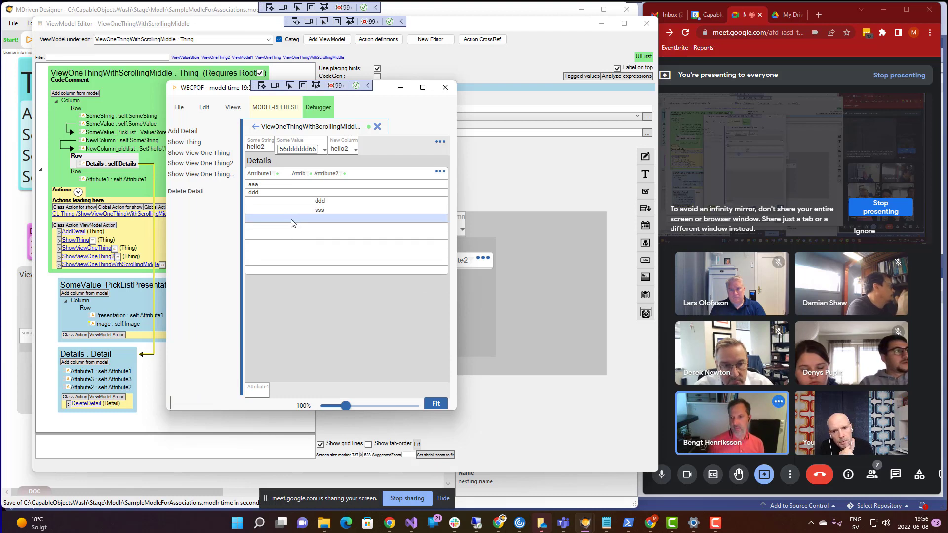
- Try the Details grid's row actions menu, then select the Attribute1 column in the editor
left_click(441, 172)
left_click(422, 158)
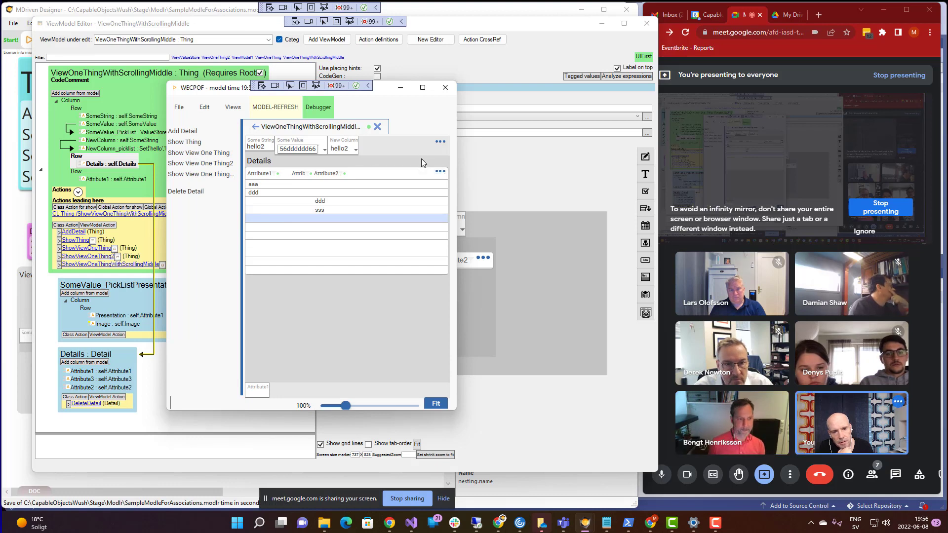
right_click(349, 223)
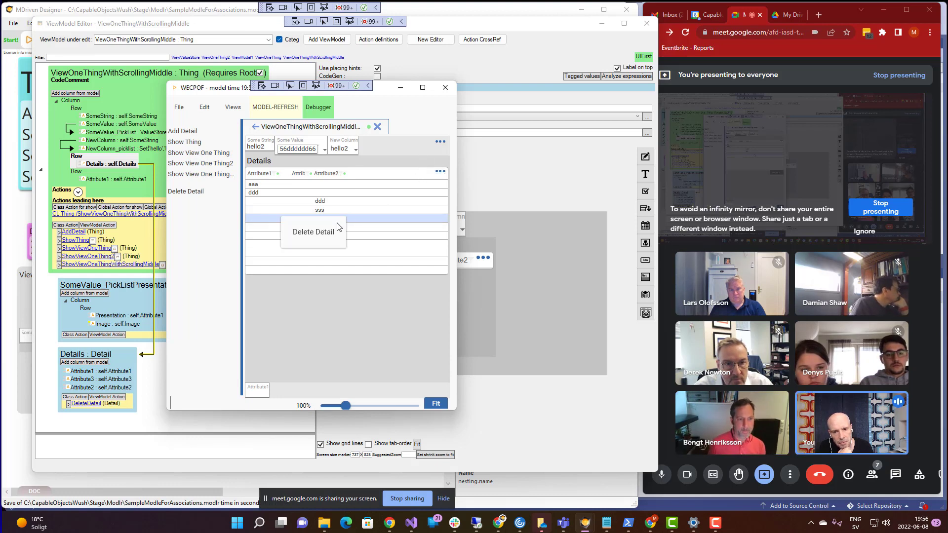
left_click(365, 195)
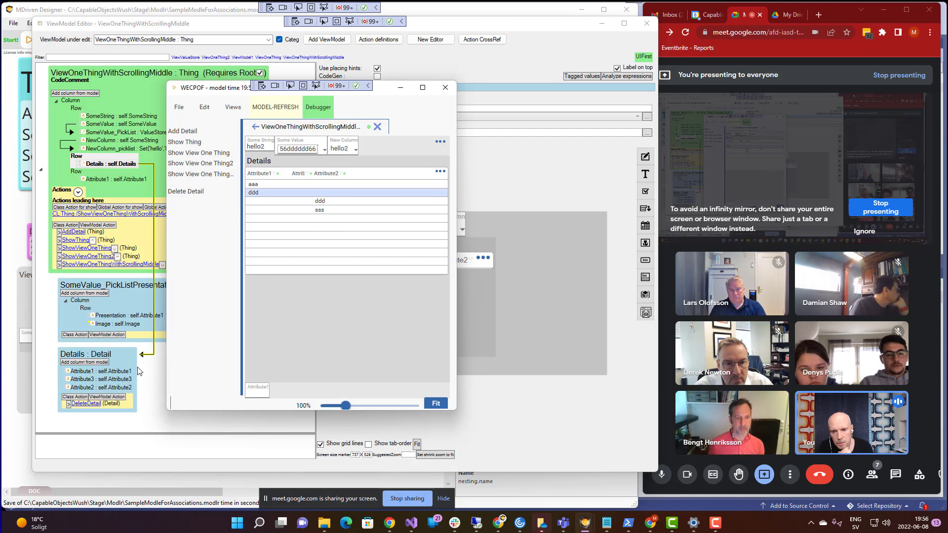
left_click(117, 374)
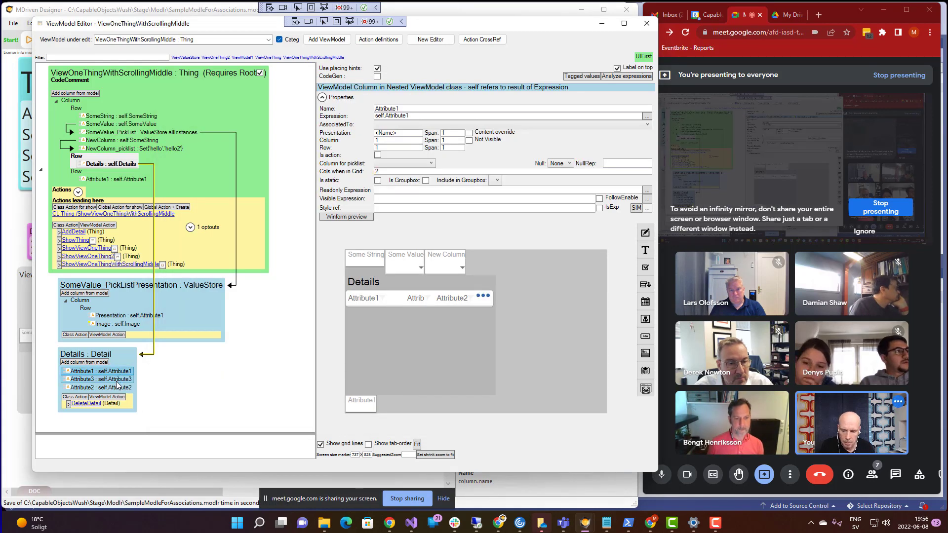
- Undo the Column container deletion and refresh the WECPOF preview with the restored layout
key("ctrl+z")
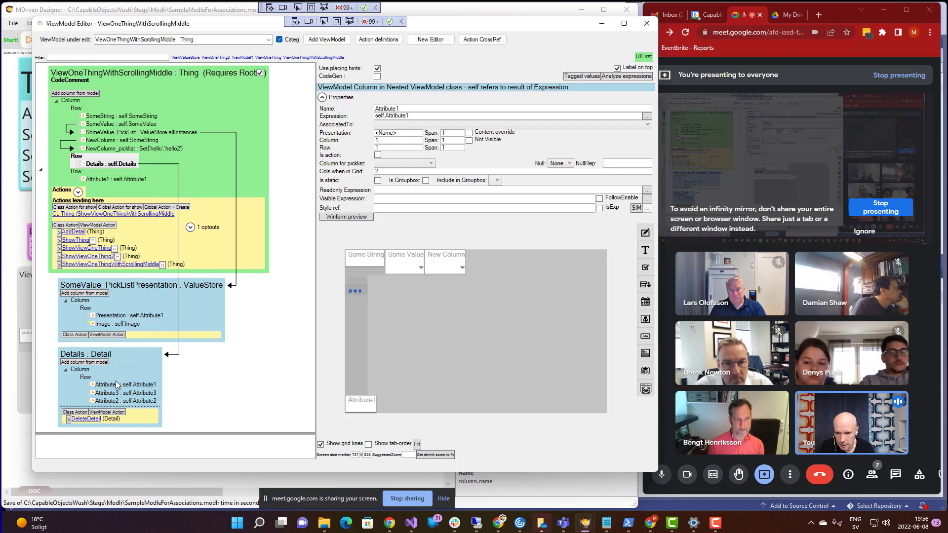
key("alt+Tab")
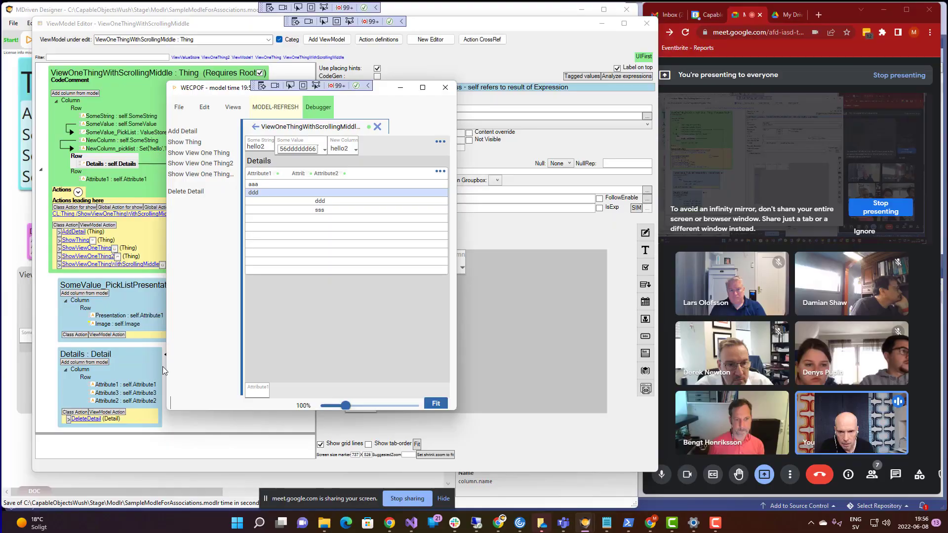
left_click(281, 114)
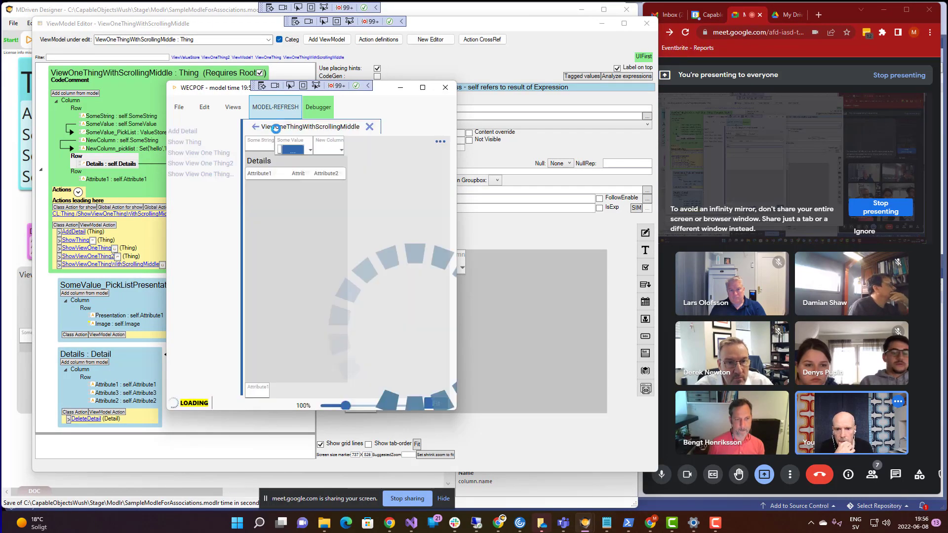
- Rename the Attribute1 column to Attribute1x, then return to the WECPOF preview
left_click(121, 387)
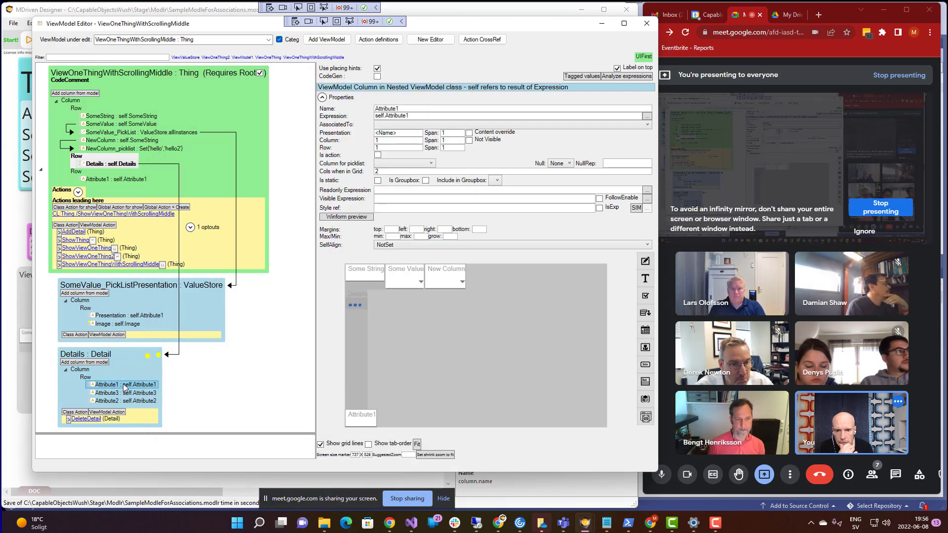
left_click(410, 109)
type("x")
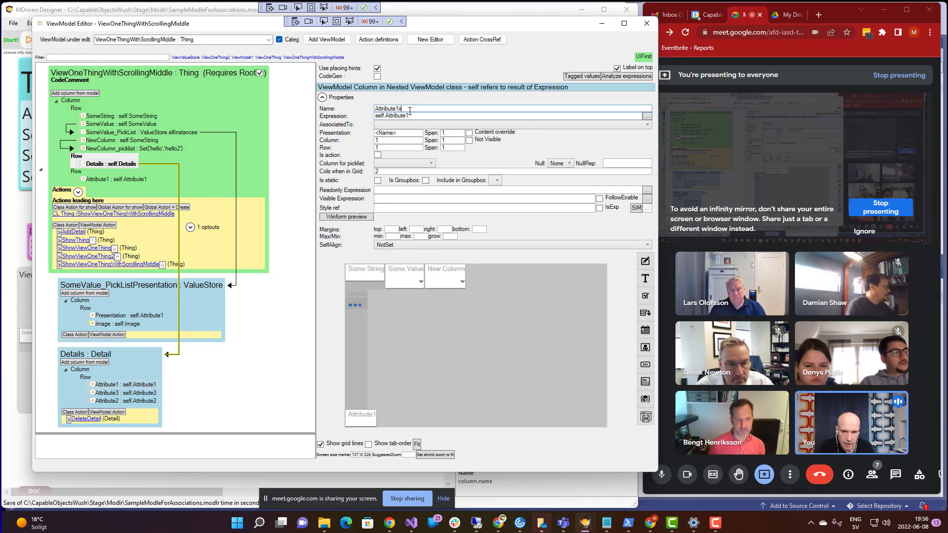
left_click(409, 115)
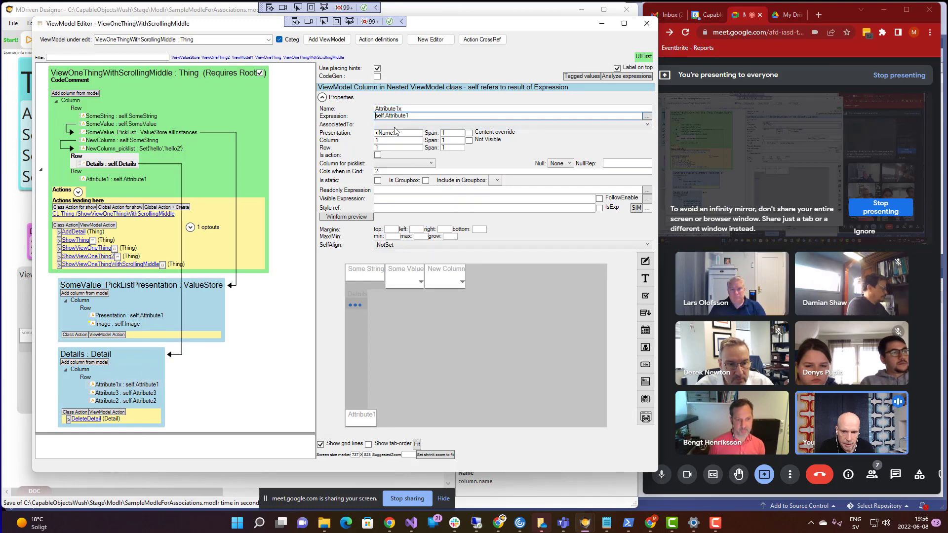
left_click(79, 357)
key("alt+Tab")
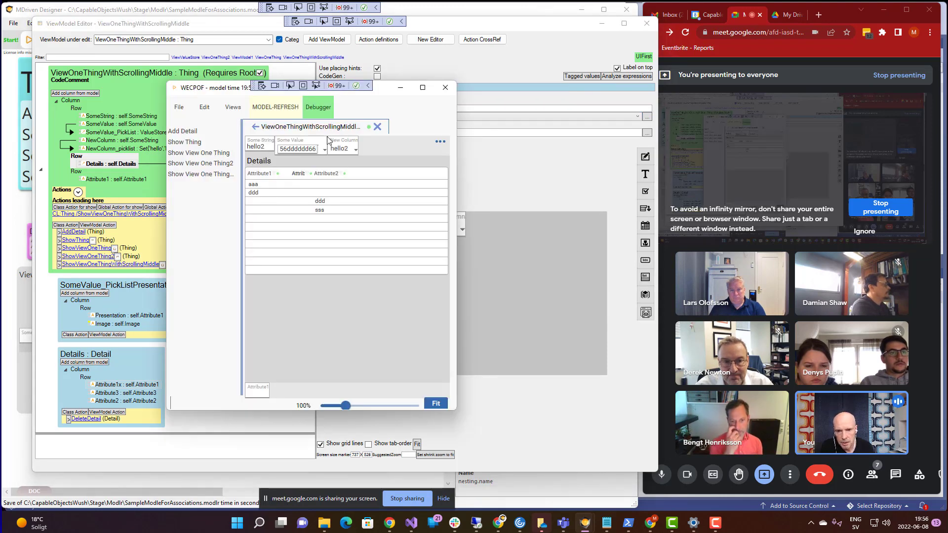
- Refresh WECPOF to show the Attribute1x wrapping boxes, then enlarge the preview window
left_click(280, 109)
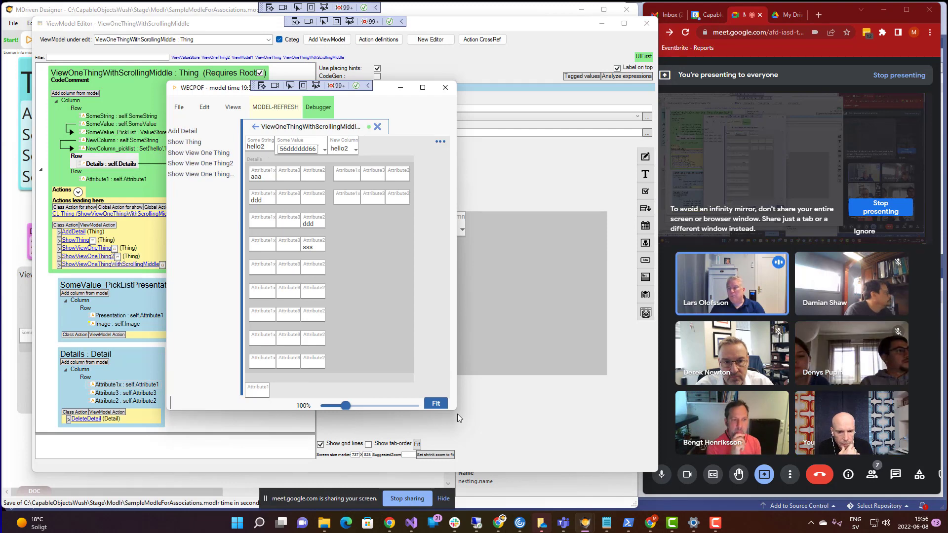
left_click_drag(480, 445, 521, 405)
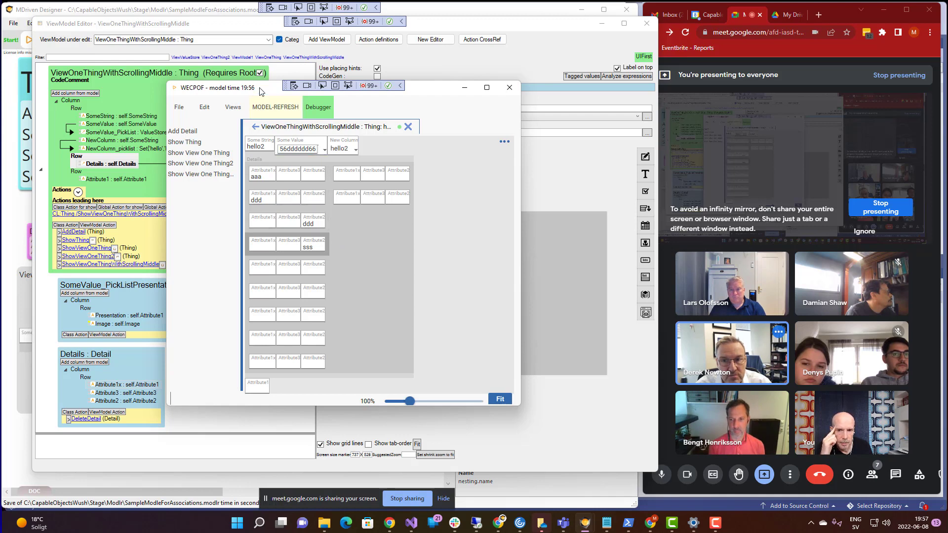
- Move the preview up and right, then shorten it to watch the detail boxes reflow
left_click_drag(265, 91, 381, 73)
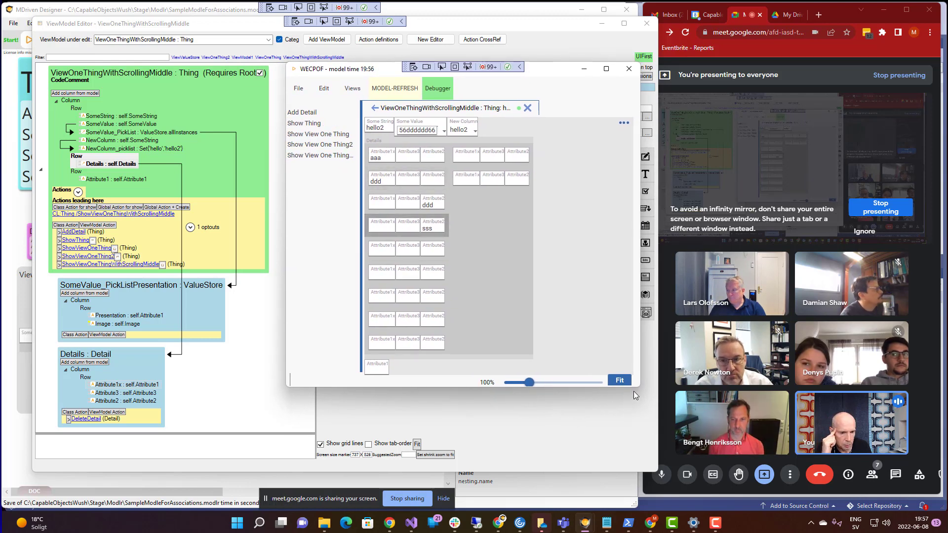
mouse_move(636, 389)
left_mouse_down()
mouse_move(626, 449)
mouse_move(637, 459)
mouse_move(622, 413)
mouse_move(623, 297)
mouse_move(626, 458)
mouse_move(627, 395)
left_mouse_up()
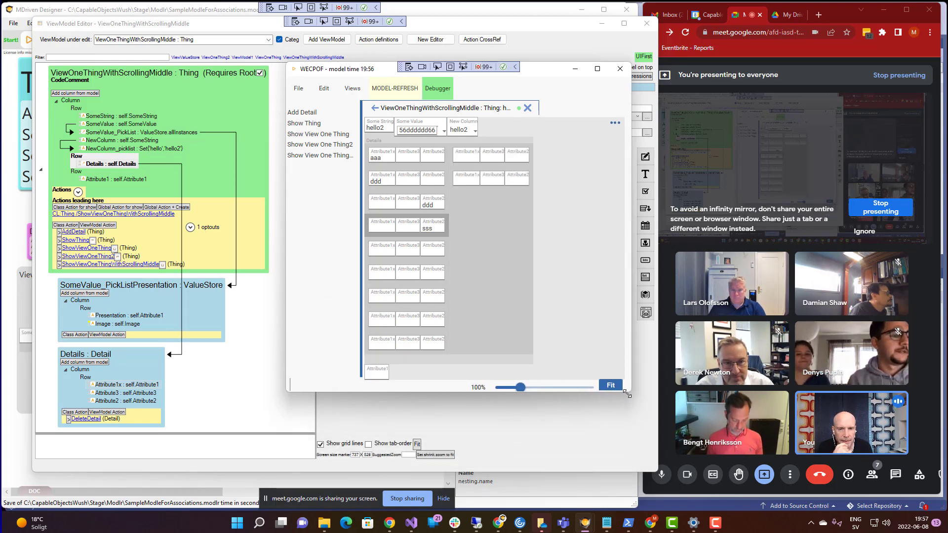
left_click_drag(627, 394, 628, 394)
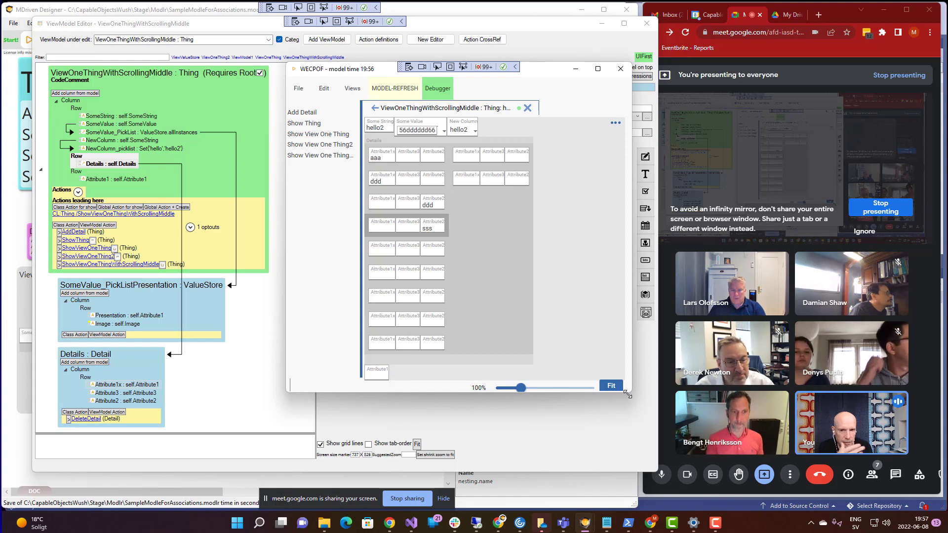
left_click_drag(628, 395, 642, 281)
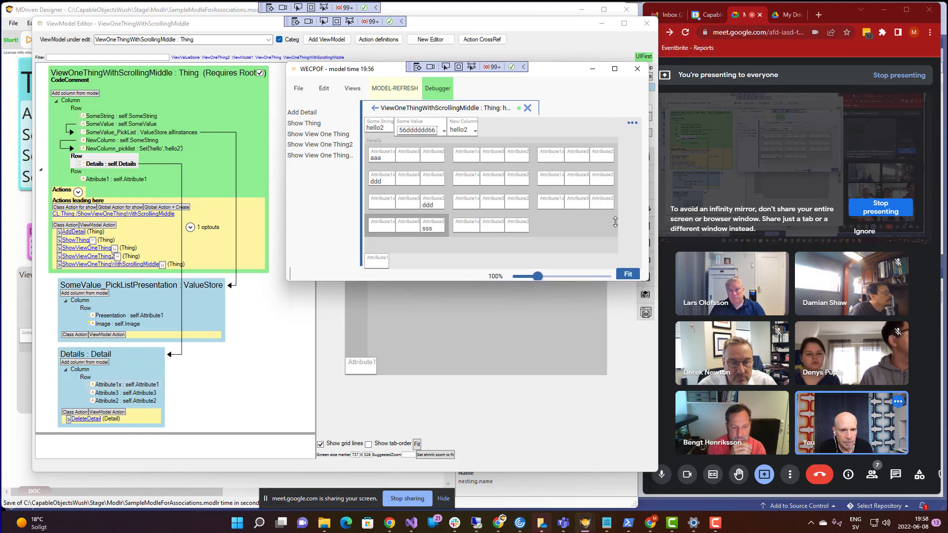
- Move the preview left and resize it taller to show another row, then return to the ViewModel Editor
left_click_drag(564, 69, 425, 61)
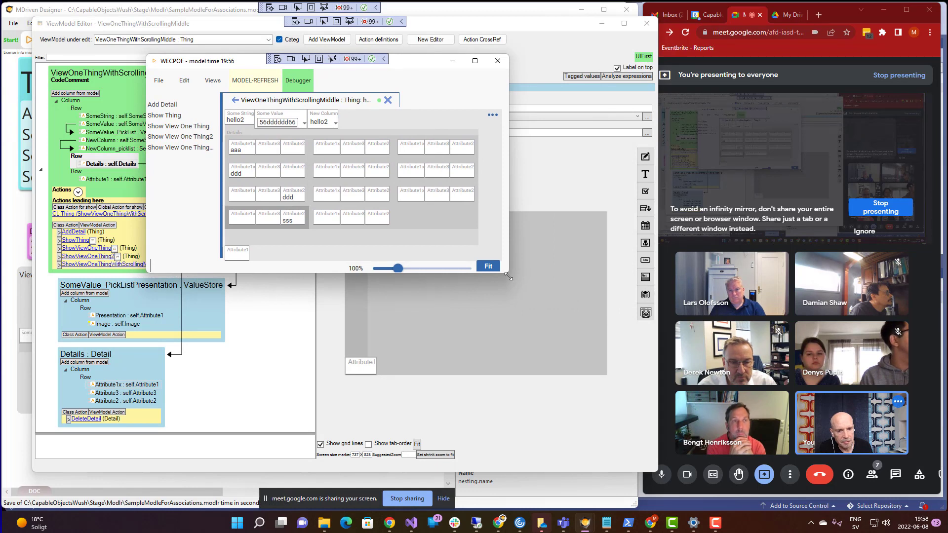
left_click_drag(509, 277, 549, 419)
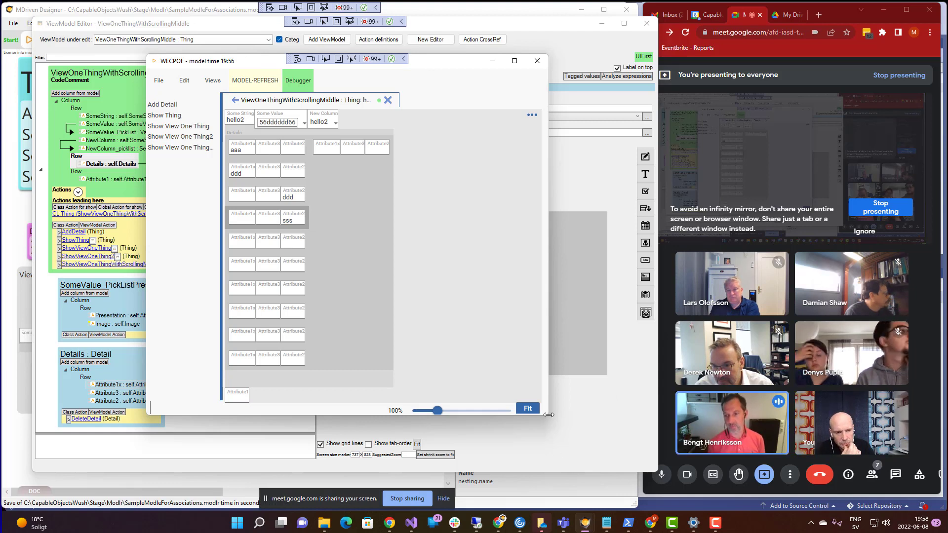
left_click_drag(548, 415, 549, 441)
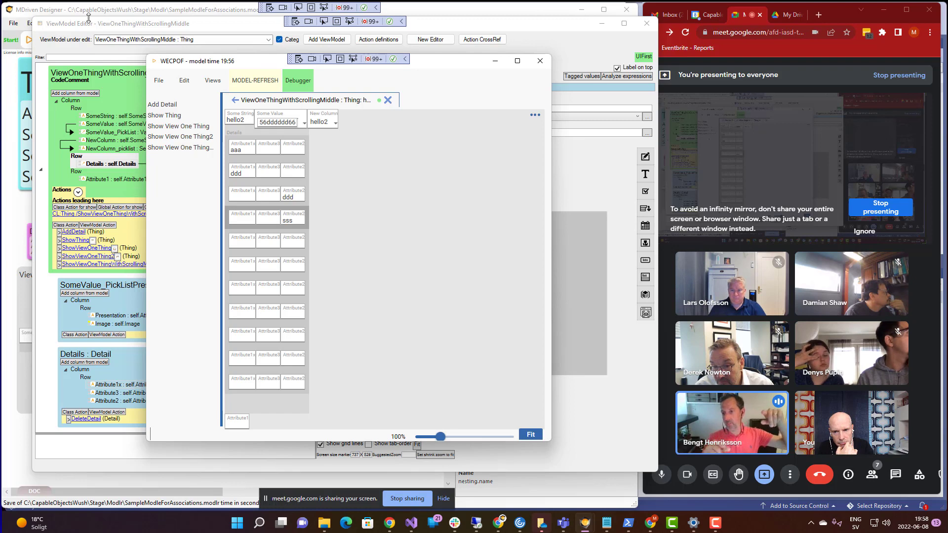
left_click(103, 23)
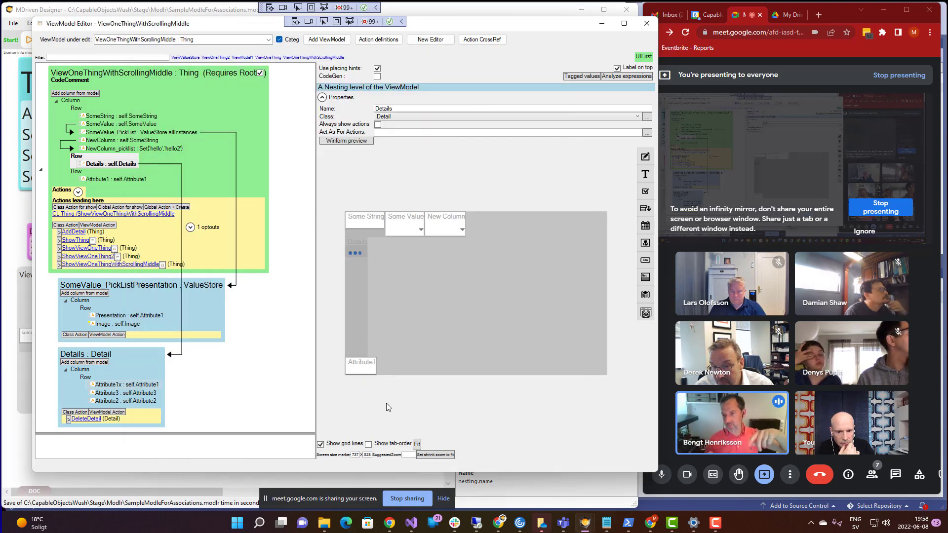